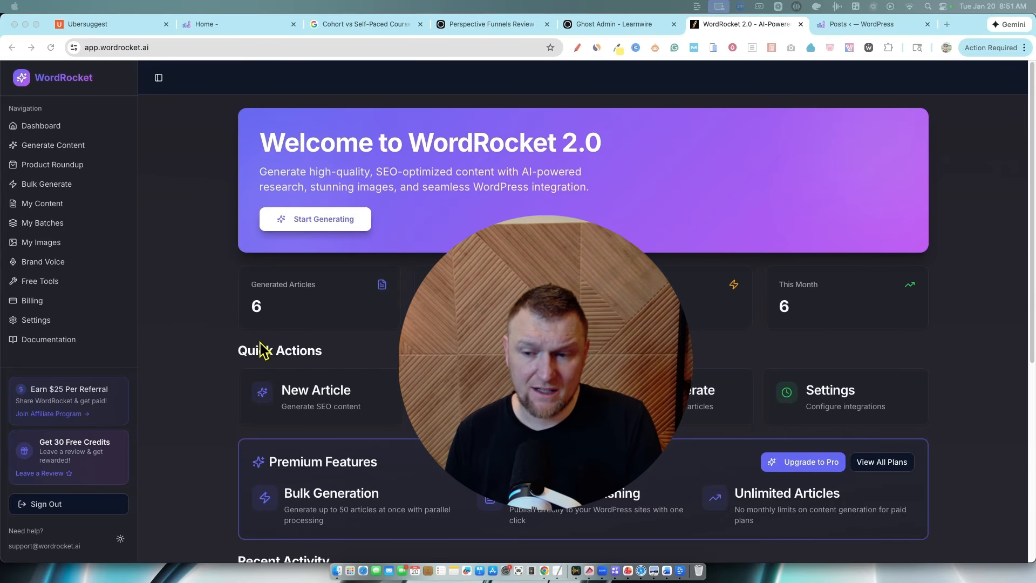
Start a bulk content generation batch and name it "jan 20 26 batch"
{"action": "scroll", "coordinate": [253, 356], "scroll_direction": "down", "scroll_amount": 2}
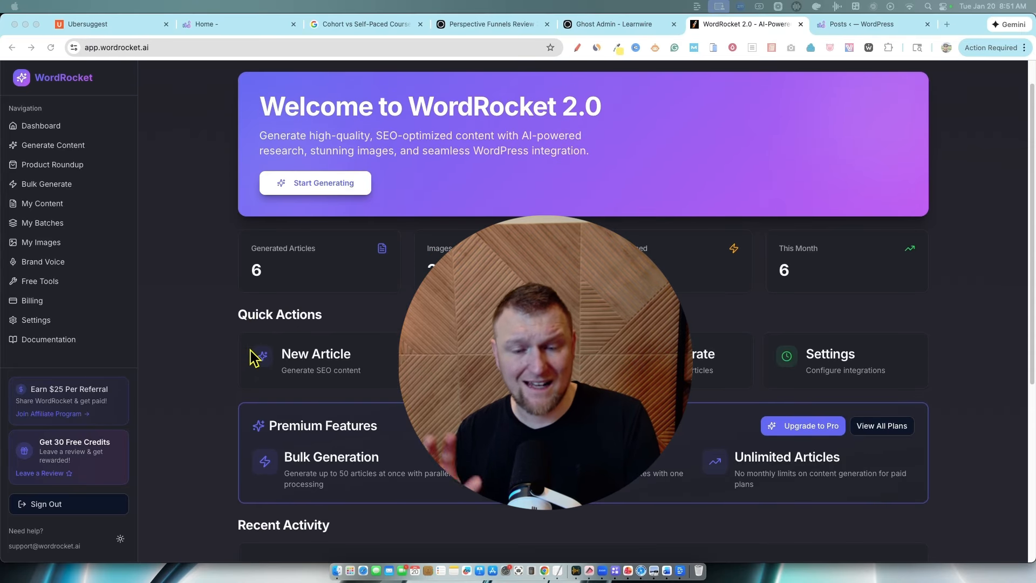
{"action": "scroll", "coordinate": [68, 202], "scroll_direction": "up", "scroll_amount": 1}
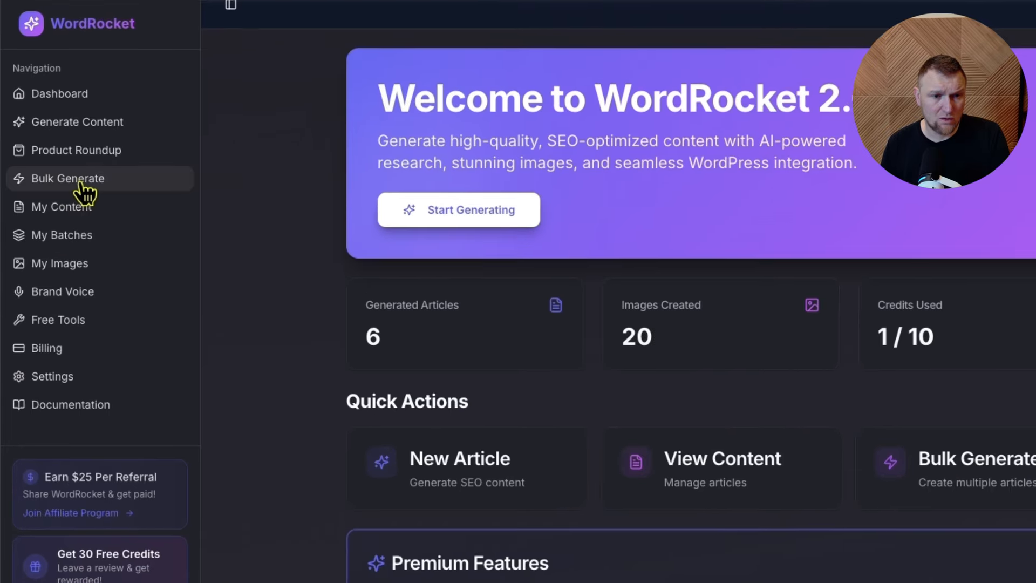
{"action": "left_click", "coordinate": [55, 188]}
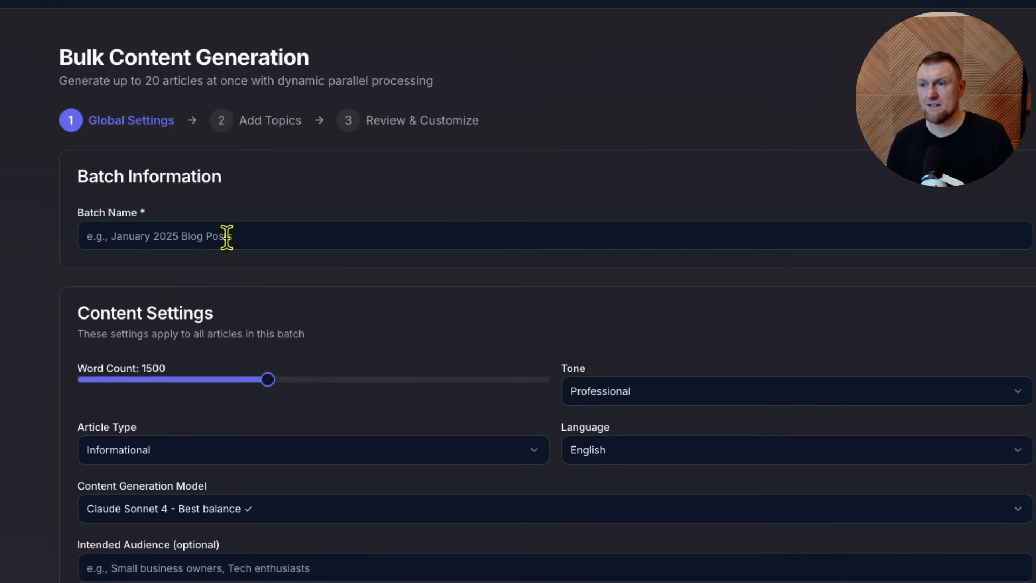
{"action": "left_click", "coordinate": [227, 236]}
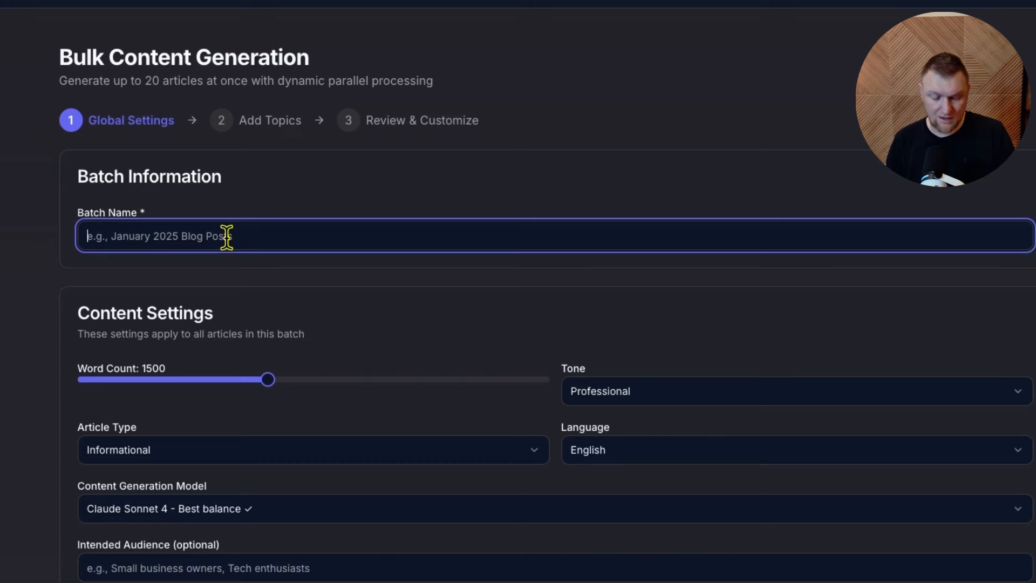
{"action": "type", "text": "jan 2"}
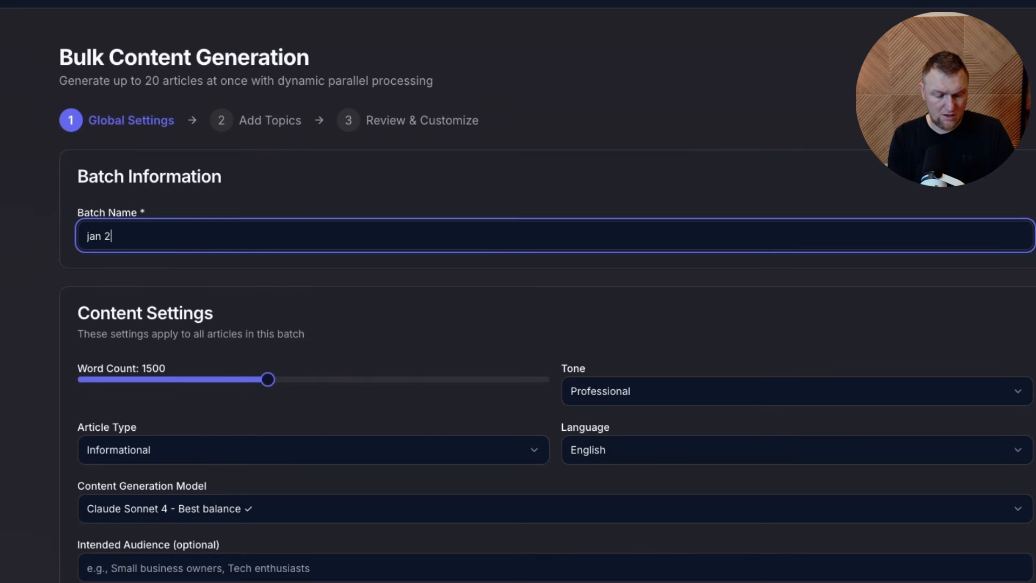
{"action": "type", "text": "0 26 batch"}
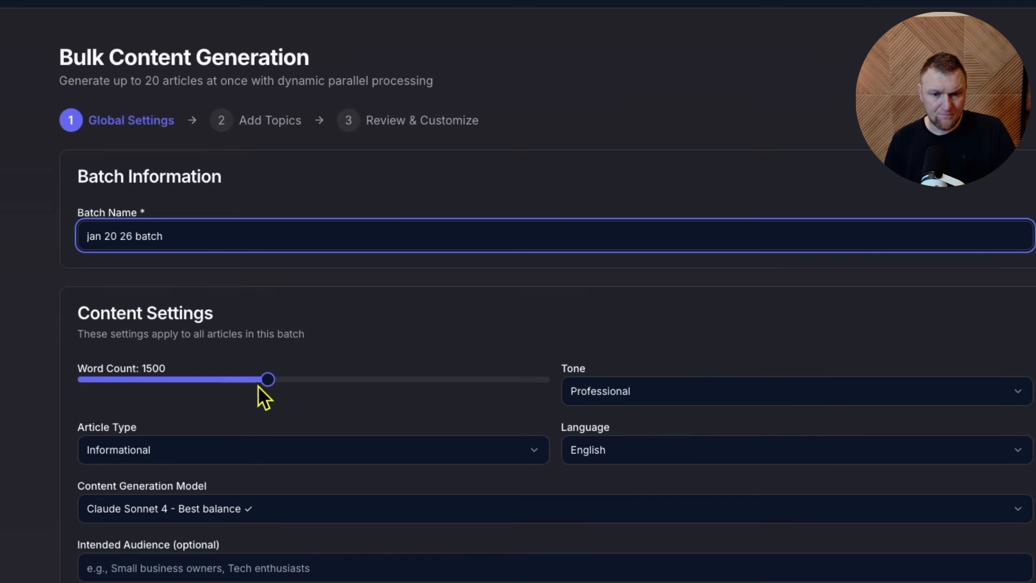
Raise the batch's word count to 3000 and bring it back to 1500
{"action": "mouse_move", "coordinate": [267, 382]}
{"action": "left_mouse_down"}
{"action": "mouse_move", "coordinate": [578, 379]}
{"action": "mouse_move", "coordinate": [264, 377]}
{"action": "mouse_move", "coordinate": [273, 378]}
{"action": "left_mouse_up"}
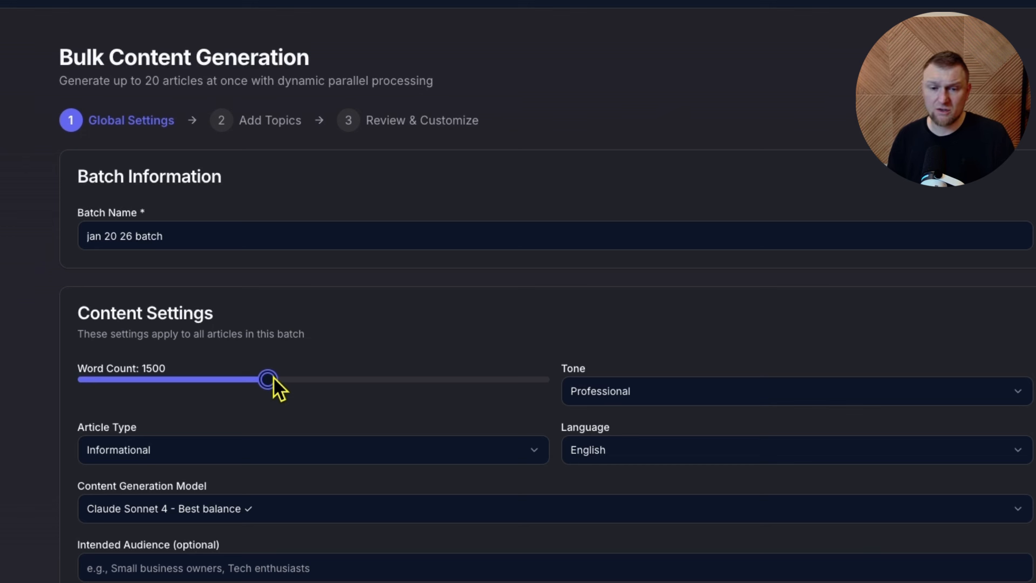
{"action": "left_click_drag", "start_coordinate": [270, 378], "coordinate": [553, 378]}
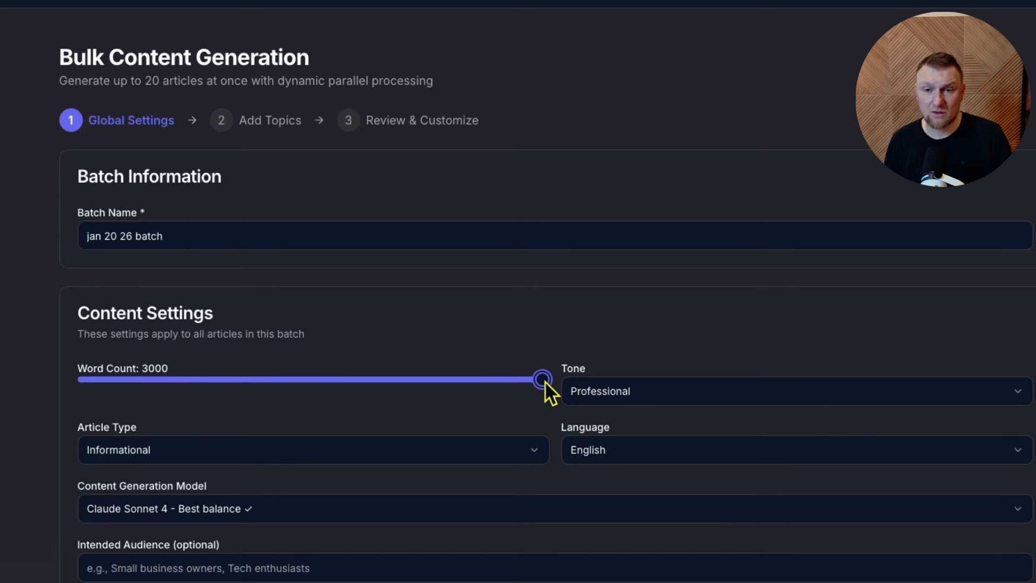
{"action": "left_click_drag", "start_coordinate": [534, 377], "coordinate": [271, 377]}
Review the content settings, examining the available tone and article type options without changing either selection
{"action": "scroll", "coordinate": [322, 417], "scroll_direction": "down", "scroll_amount": 3}
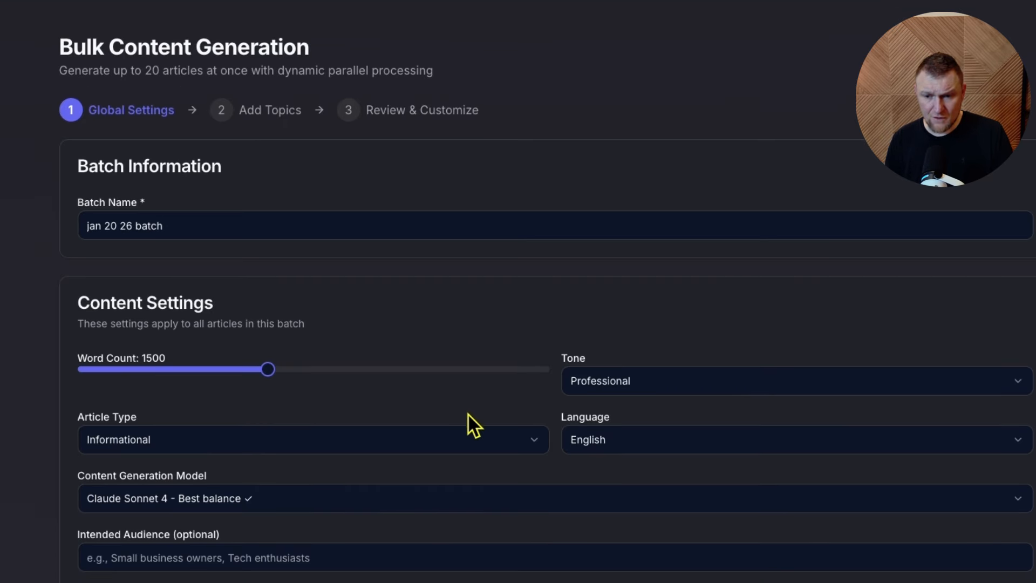
{"action": "scroll", "coordinate": [650, 334], "scroll_direction": "down", "scroll_amount": 5}
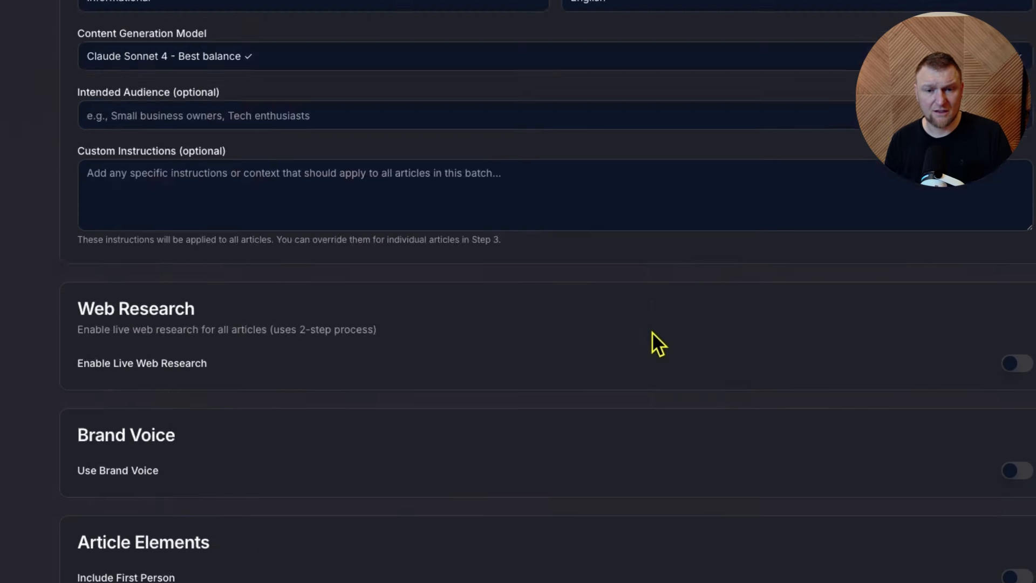
{"action": "scroll", "coordinate": [650, 342], "scroll_direction": "up", "scroll_amount": 8}
{"action": "scroll", "coordinate": [650, 340], "scroll_direction": "down", "scroll_amount": 3}
{"action": "left_click", "coordinate": [662, 189]}
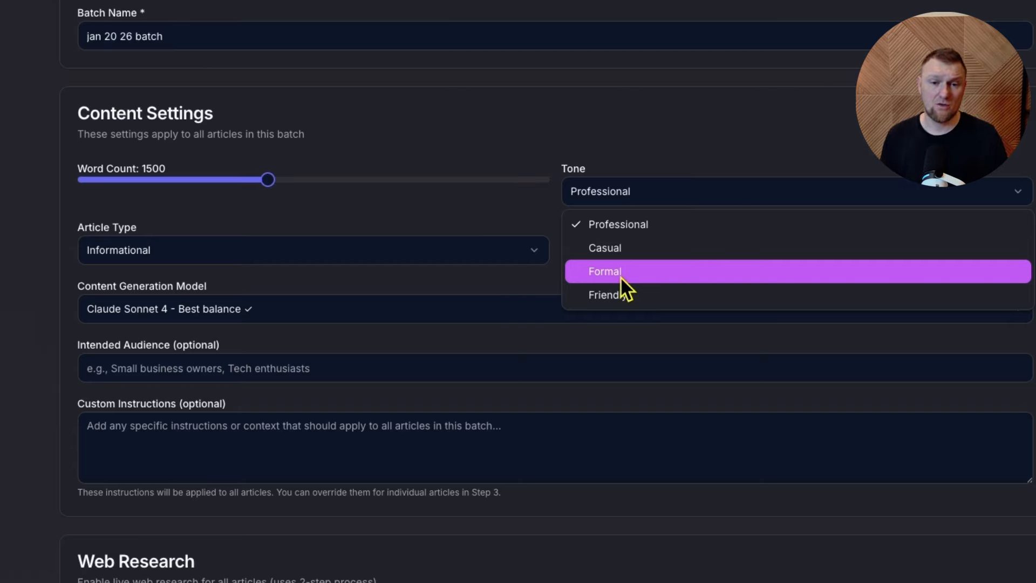
{"action": "left_click", "coordinate": [670, 196]}
{"action": "left_click", "coordinate": [668, 193]}
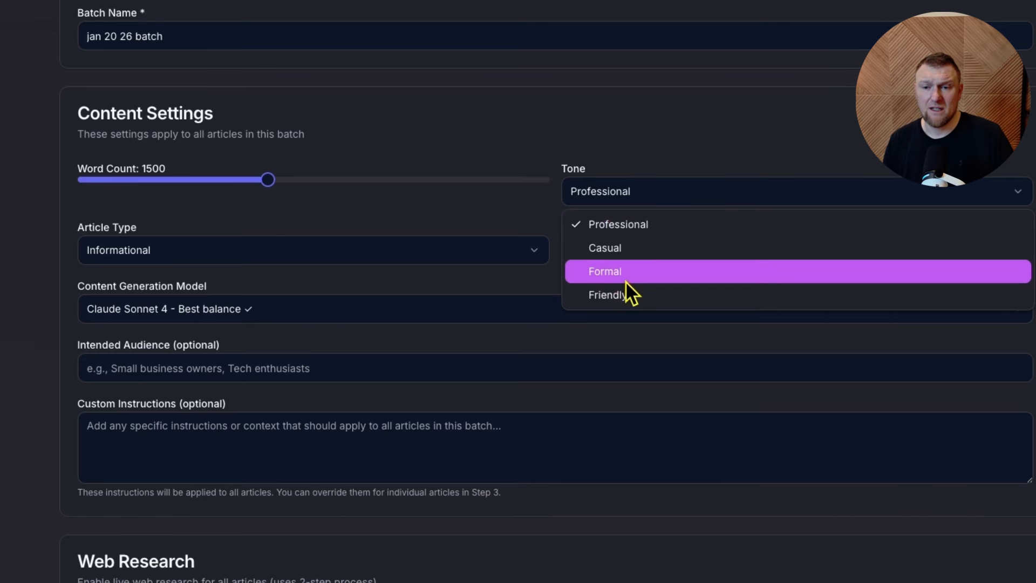
{"action": "left_click", "coordinate": [481, 206]}
{"action": "left_click", "coordinate": [249, 254]}
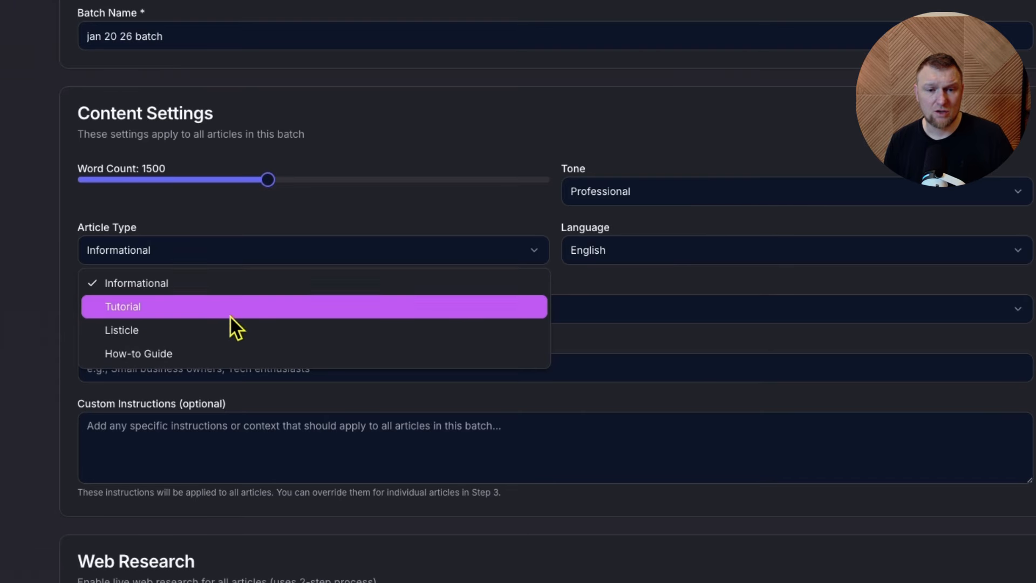
{"action": "left_click", "coordinate": [338, 218]}
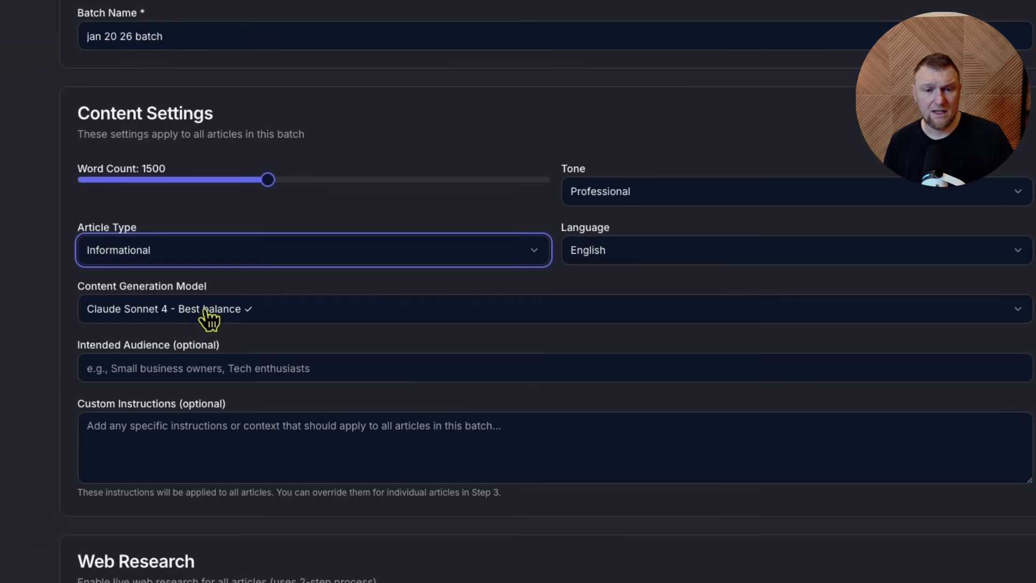
Choose Claude Sonnet 4 as the content generation model and set the intended audience to "online course sellers, digital marketers"
{"action": "left_click", "coordinate": [267, 316]}
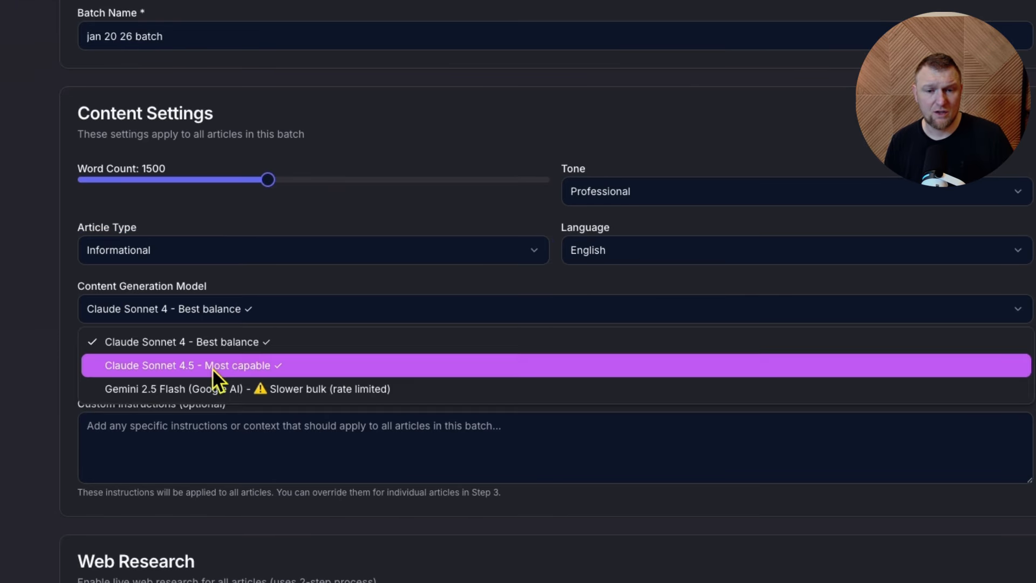
{"action": "left_click", "coordinate": [195, 343]}
{"action": "scroll", "coordinate": [280, 356], "scroll_direction": "down", "scroll_amount": 1}
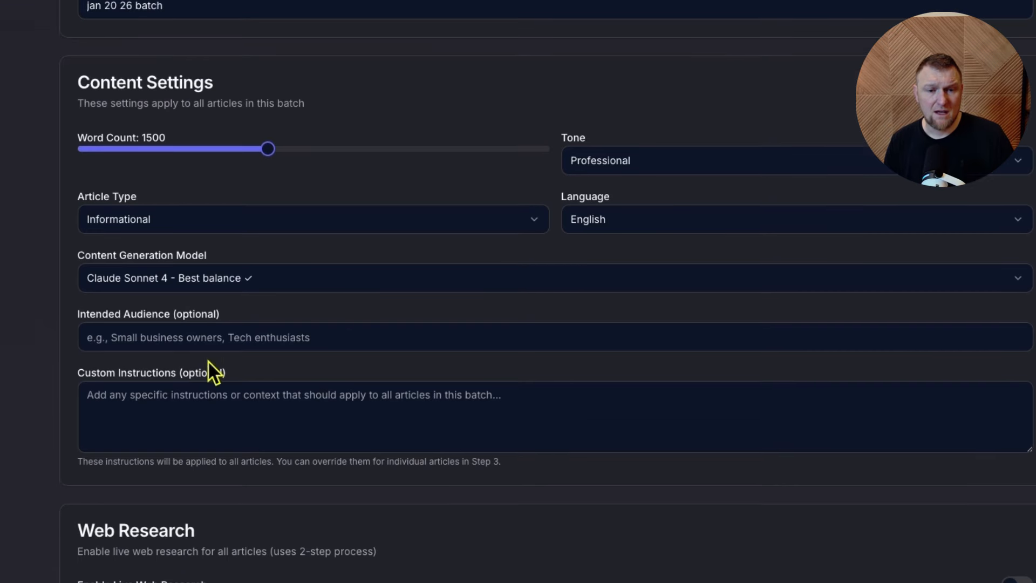
{"action": "left_click", "coordinate": [190, 336]}
{"action": "type", "text": "on"}
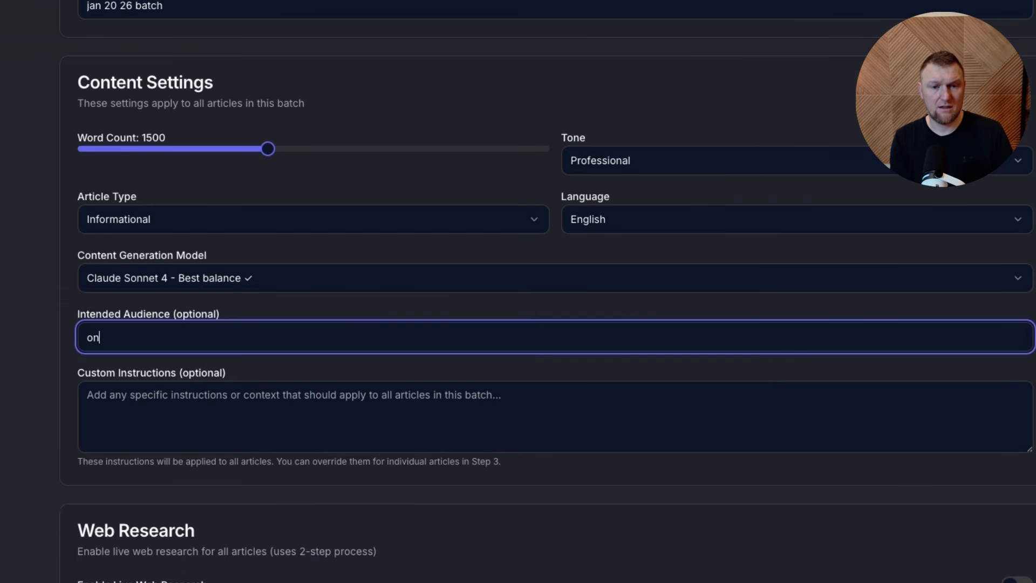
{"action": "type", "text": "line course sellers, digita"}
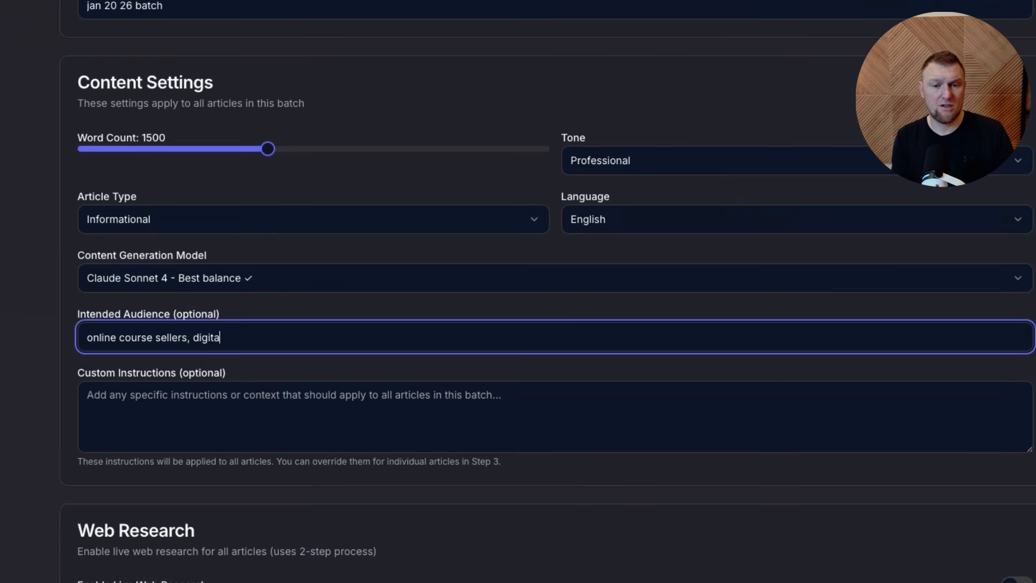
{"action": "type", "text": "l marketers"}
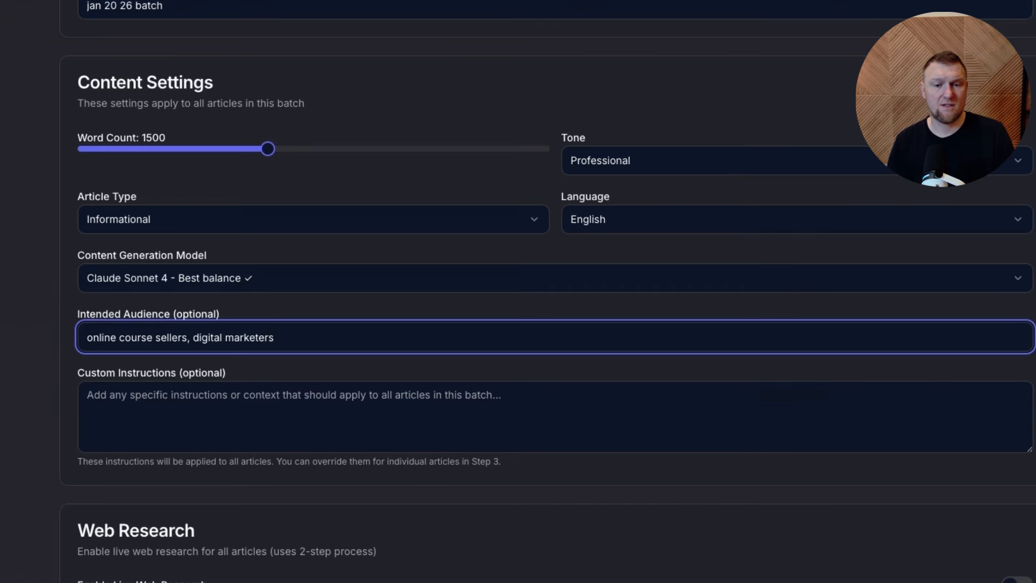
Enable live web research for the batch with Perplexity Sonar Pro as the research model
{"action": "scroll", "coordinate": [399, 455], "scroll_direction": "down", "scroll_amount": 3}
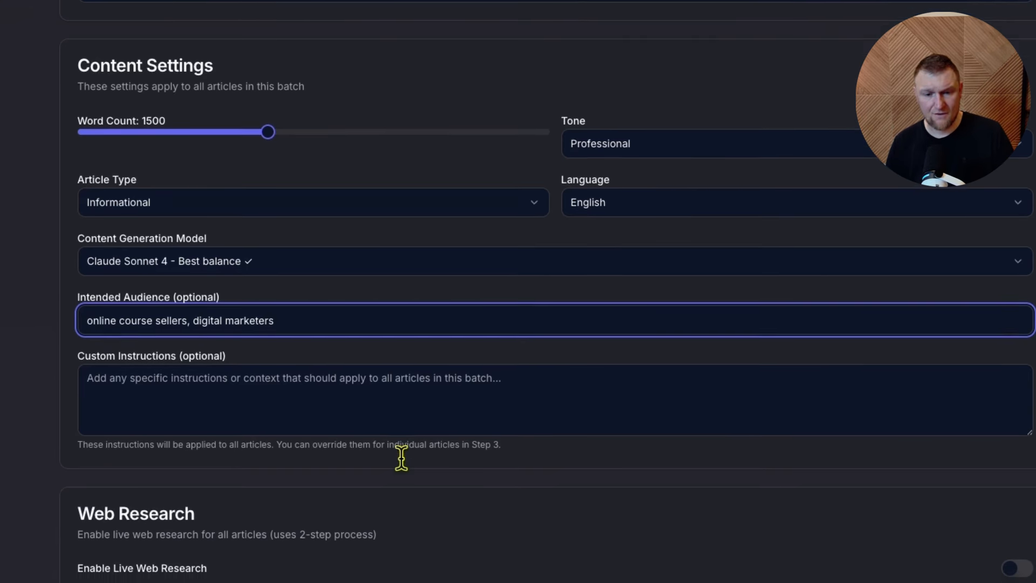
{"action": "left_click", "coordinate": [1015, 450]}
{"action": "scroll", "coordinate": [623, 462], "scroll_direction": "down", "scroll_amount": 1}
{"action": "left_click", "coordinate": [232, 465]}
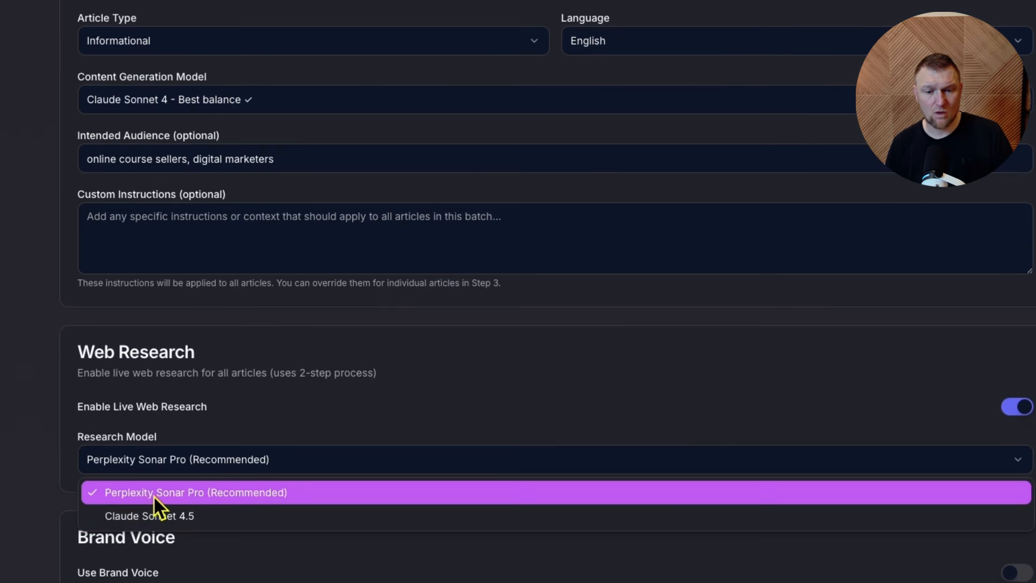
{"action": "left_click", "coordinate": [292, 493]}
Enable the brand voice for the batch and select Realistic Pay
{"action": "scroll", "coordinate": [273, 540], "scroll_direction": "down", "scroll_amount": 5}
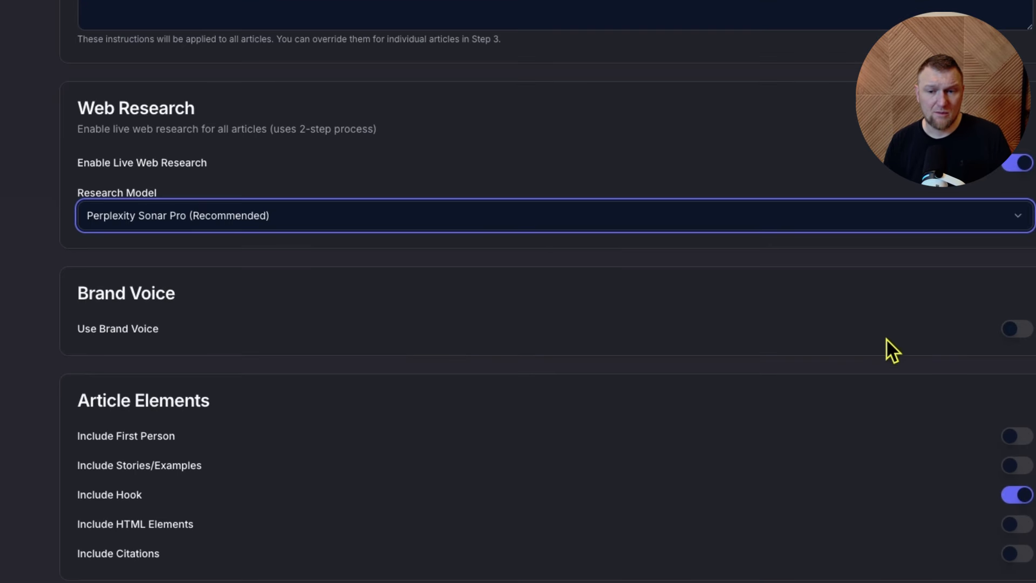
{"action": "left_click", "coordinate": [1008, 332]}
{"action": "left_click", "coordinate": [324, 386]}
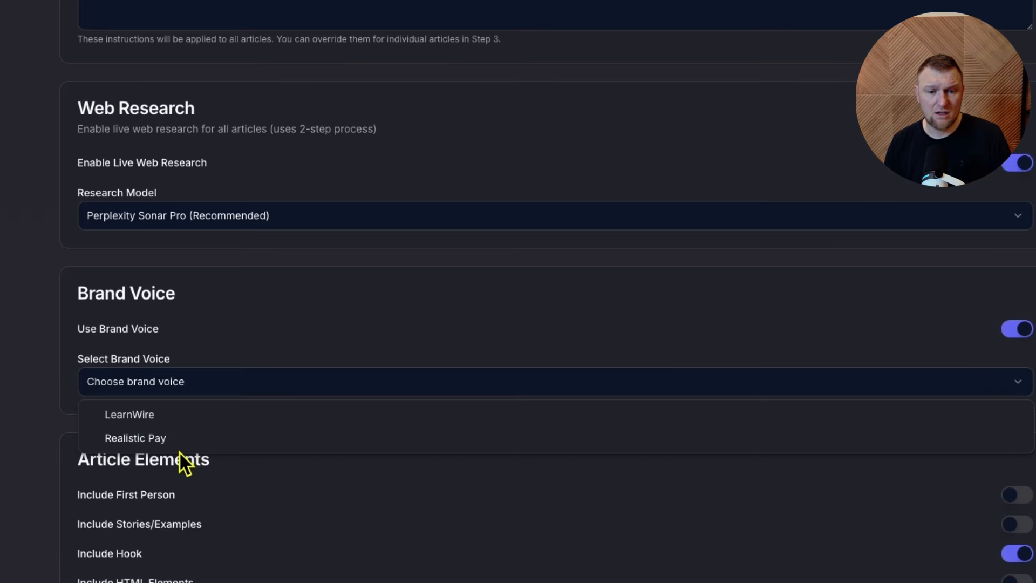
{"action": "left_click", "coordinate": [179, 437]}
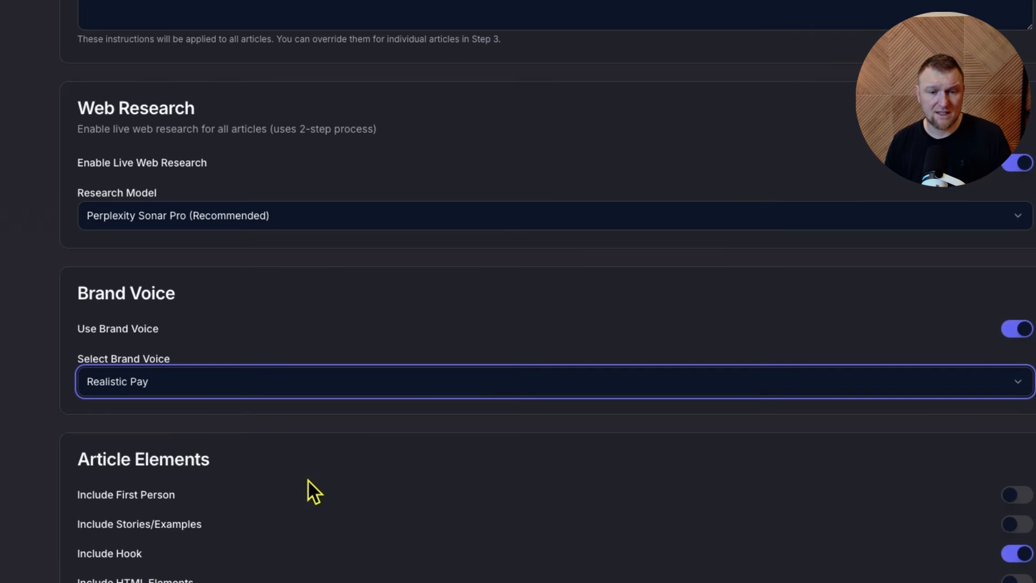
Include stories/examples and citations in the article elements
{"action": "scroll", "coordinate": [566, 470], "scroll_direction": "down", "scroll_amount": 3}
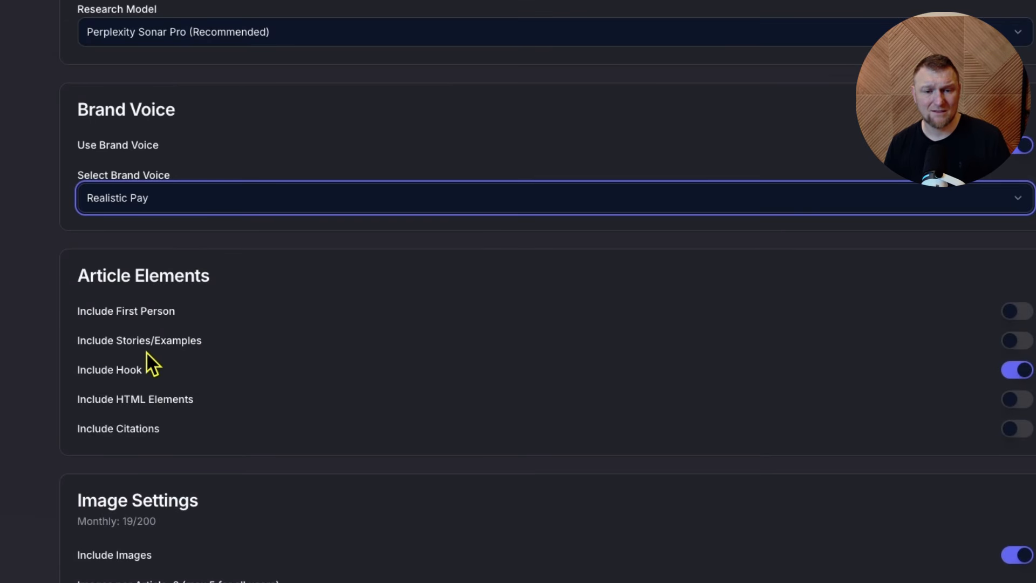
{"action": "left_click", "coordinate": [1017, 340]}
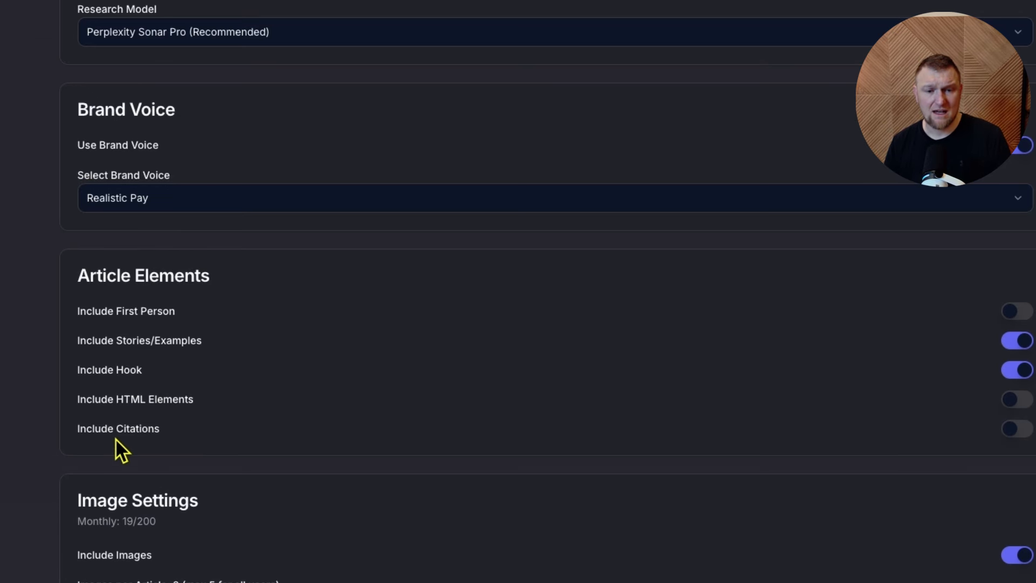
{"action": "left_click", "coordinate": [1017, 429]}
Set the number of images per article to 3 in the image settings
{"action": "scroll", "coordinate": [471, 485], "scroll_direction": "down", "scroll_amount": 5}
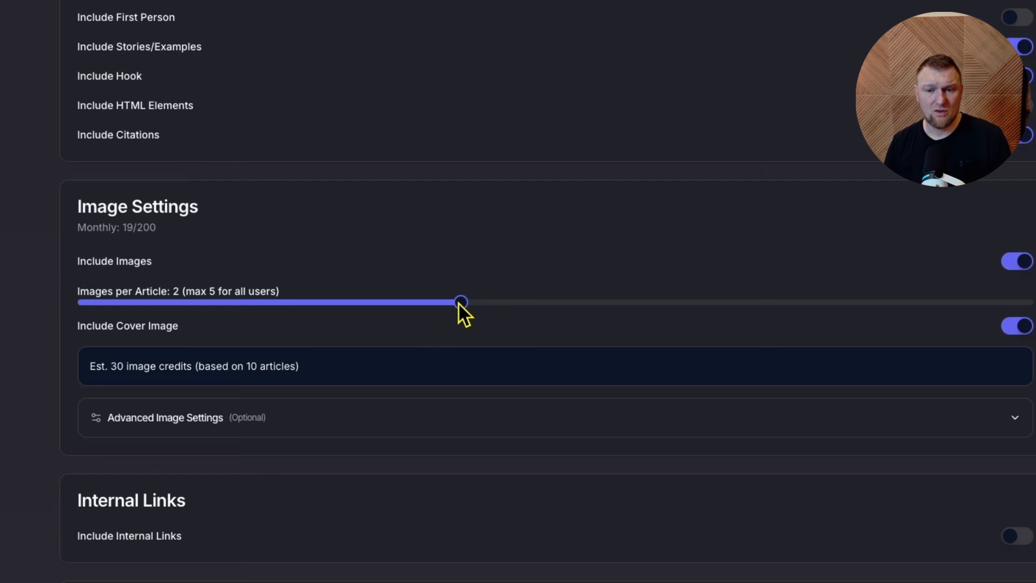
{"action": "left_click", "coordinate": [574, 304]}
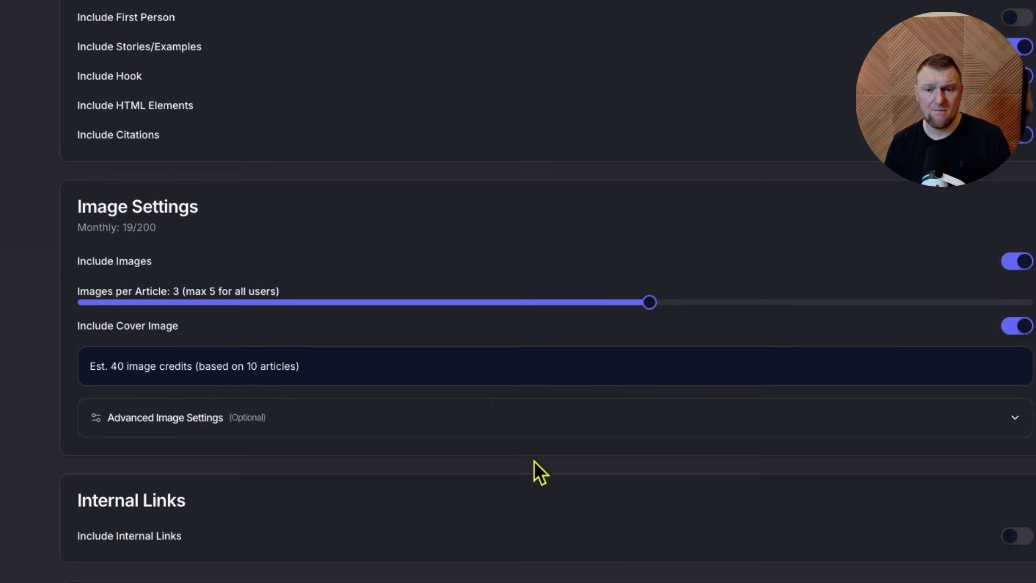
{"action": "scroll", "coordinate": [533, 460], "scroll_direction": "down", "scroll_amount": 2}
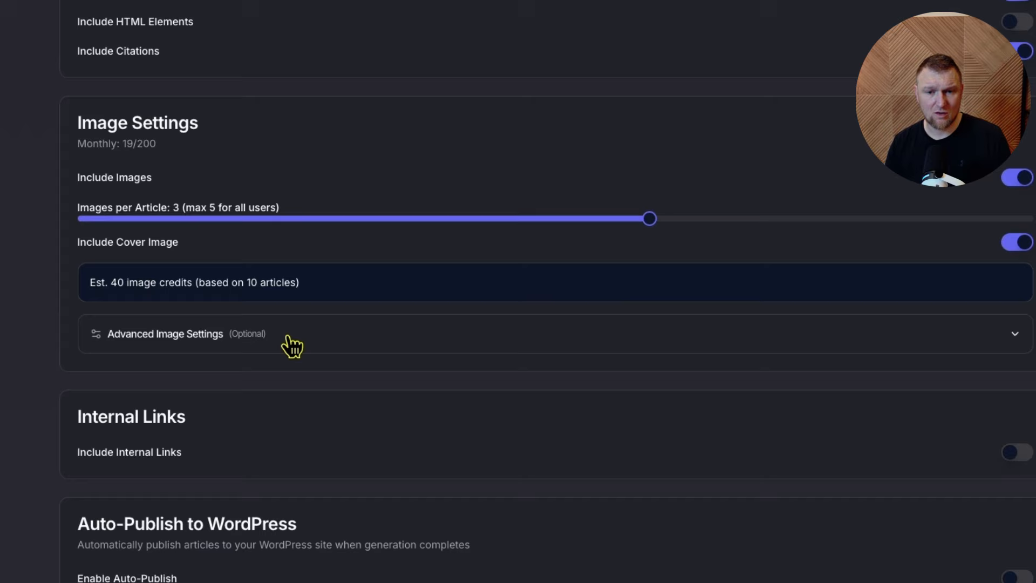
{"action": "left_click_drag", "start_coordinate": [465, 218], "coordinate": [612, 219]}
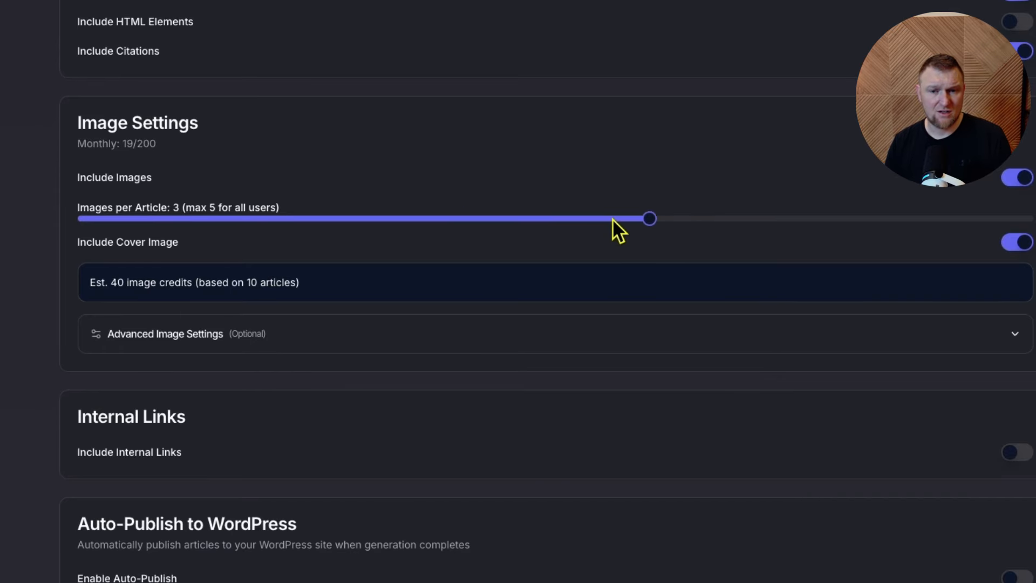
Expand the advanced image settings and review the dimension options for the cover and content images
{"action": "scroll", "coordinate": [478, 372], "scroll_direction": "down", "scroll_amount": 1}
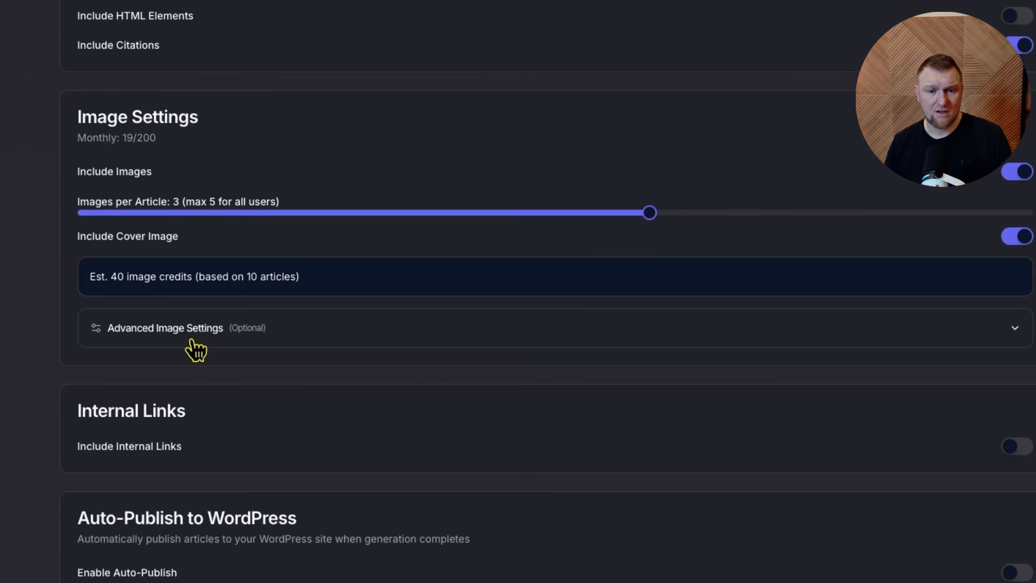
{"action": "left_click", "coordinate": [375, 343]}
{"action": "scroll", "coordinate": [394, 402], "scroll_direction": "down", "scroll_amount": 1}
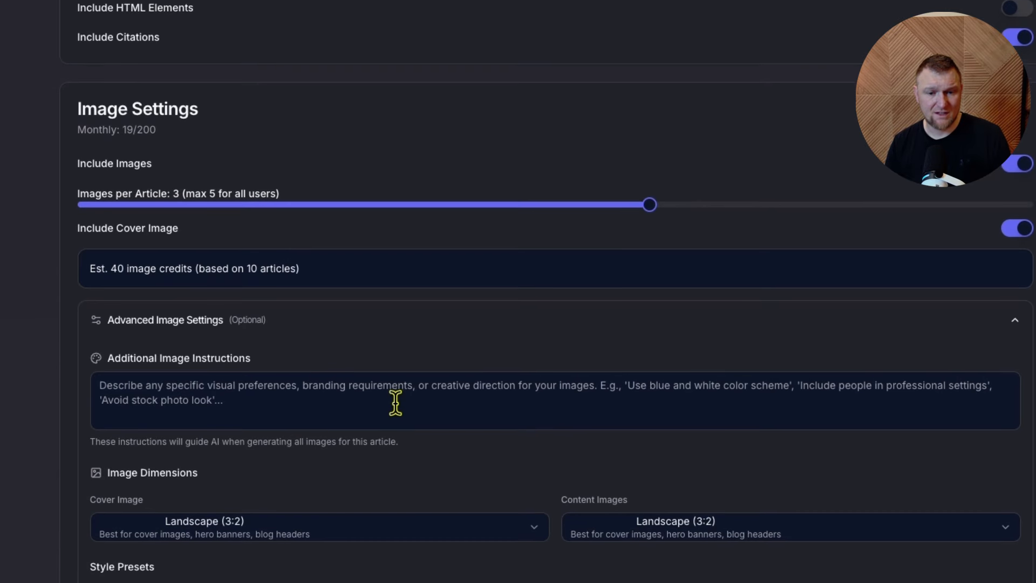
{"action": "scroll", "coordinate": [396, 404], "scroll_direction": "down", "scroll_amount": 3}
{"action": "scroll", "coordinate": [526, 398], "scroll_direction": "down", "scroll_amount": 3}
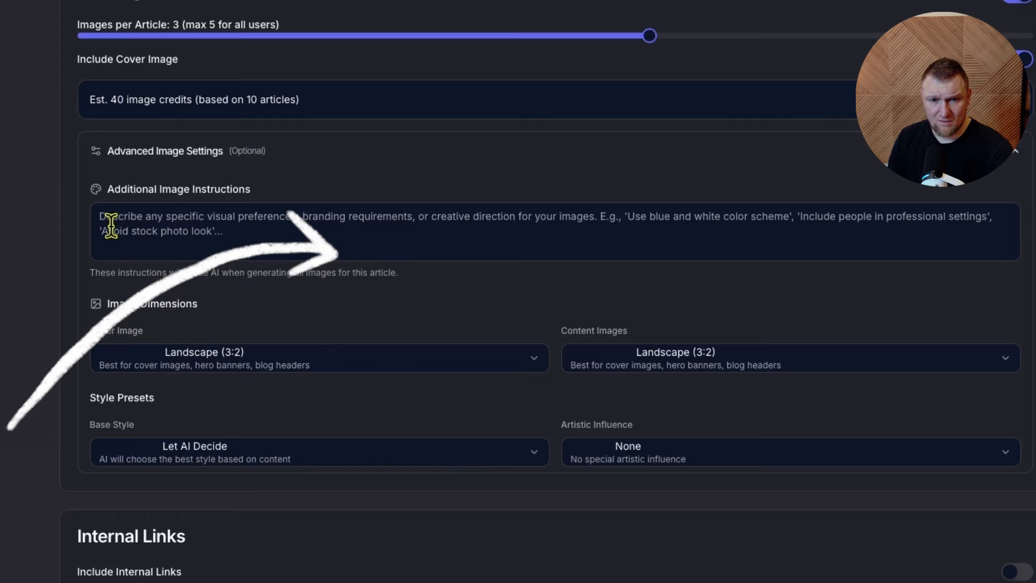
{"action": "left_click", "coordinate": [344, 356]}
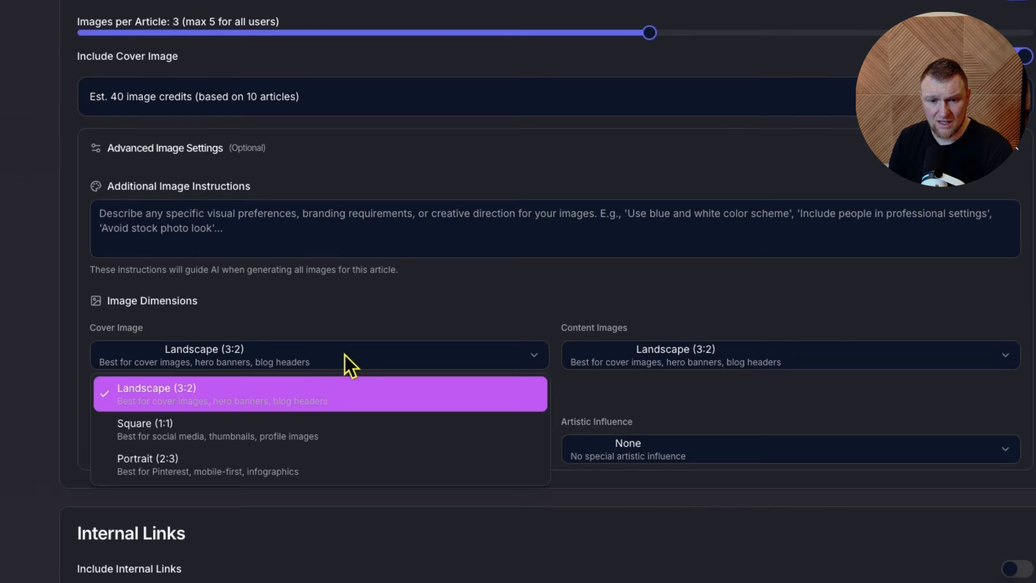
{"action": "left_click", "coordinate": [448, 299]}
{"action": "left_click", "coordinate": [927, 358]}
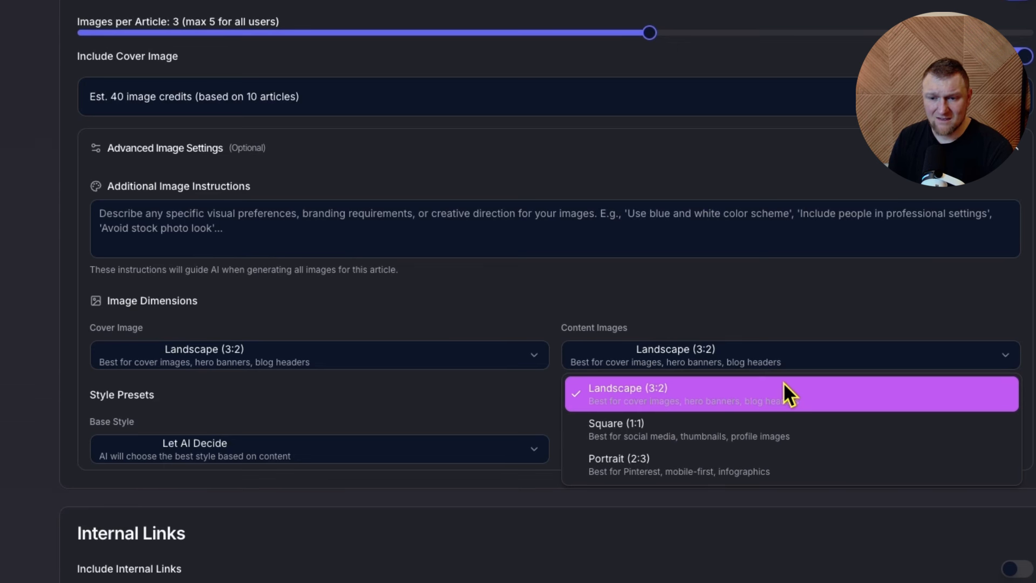
{"action": "left_click", "coordinate": [747, 314]}
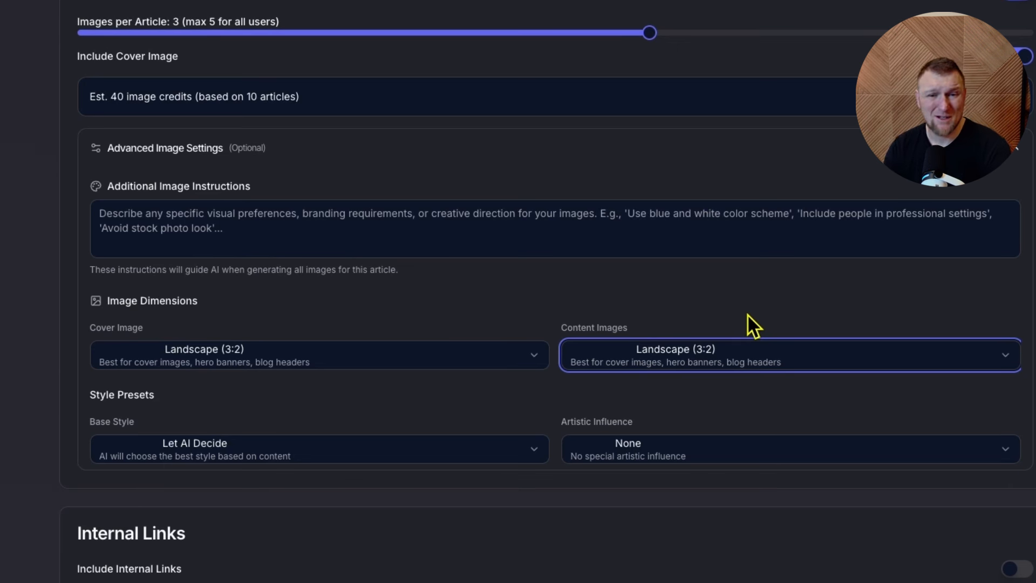
{"action": "left_click", "coordinate": [747, 314]}
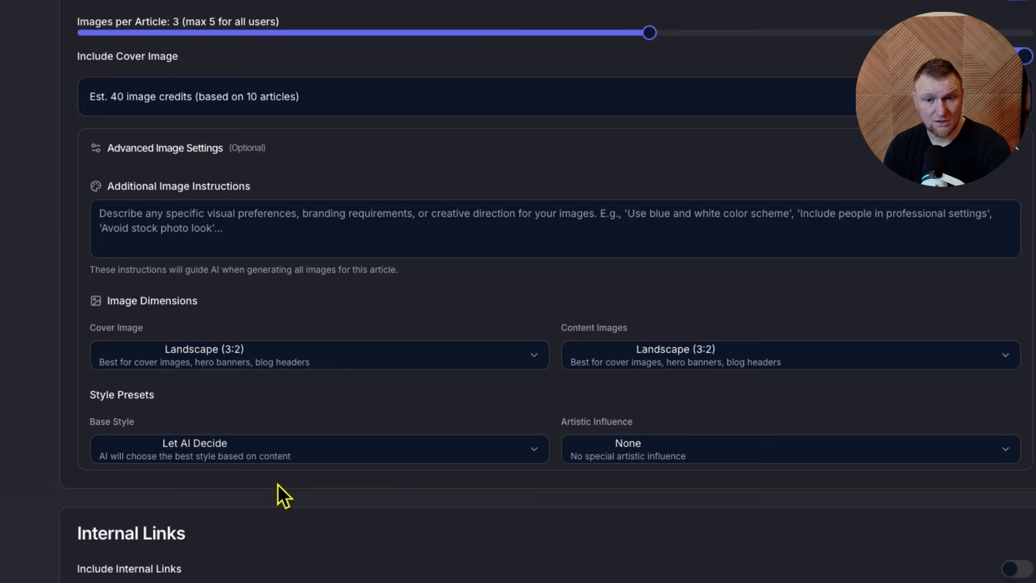
Review the artistic influence and base style presets for the images, and collapse the advanced image settings
{"action": "left_click", "coordinate": [654, 443]}
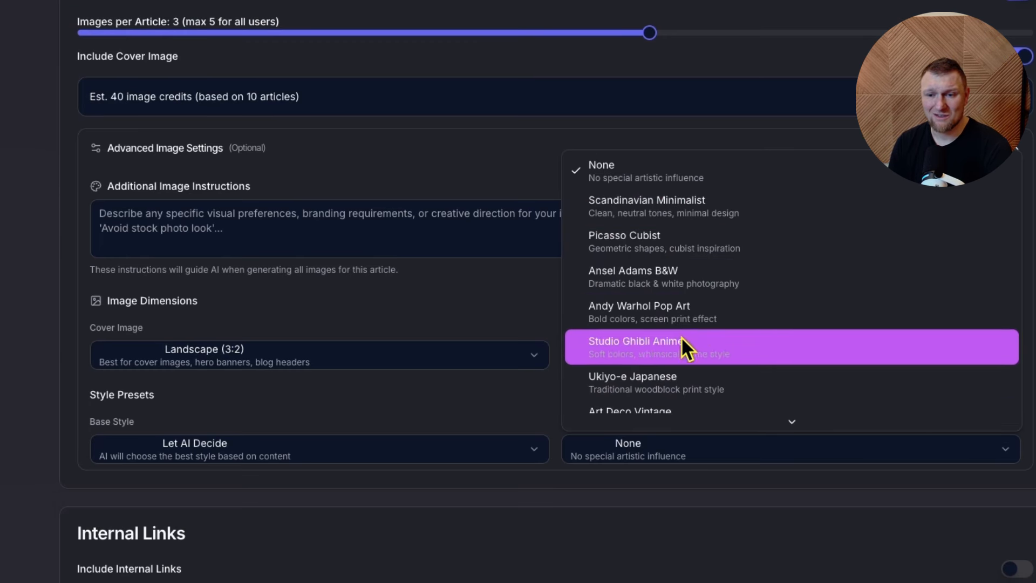
{"action": "scroll", "coordinate": [683, 324], "scroll_direction": "down", "scroll_amount": 2}
{"action": "scroll", "coordinate": [685, 236], "scroll_direction": "up", "scroll_amount": 2}
{"action": "left_click", "coordinate": [658, 177]}
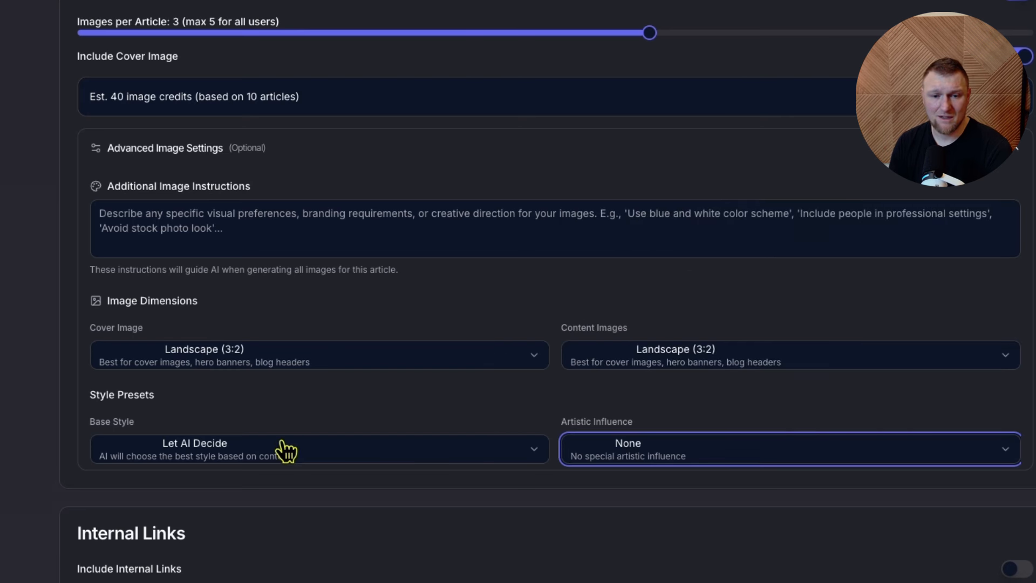
{"action": "left_click", "coordinate": [346, 463]}
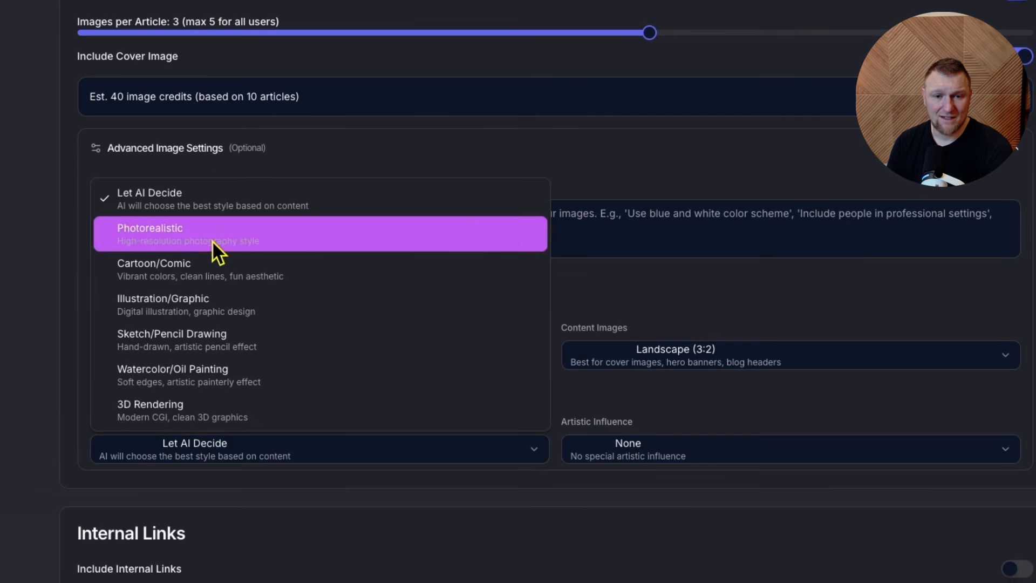
{"action": "left_click", "coordinate": [606, 195]}
{"action": "scroll", "coordinate": [597, 370], "scroll_direction": "down", "scroll_amount": 1}
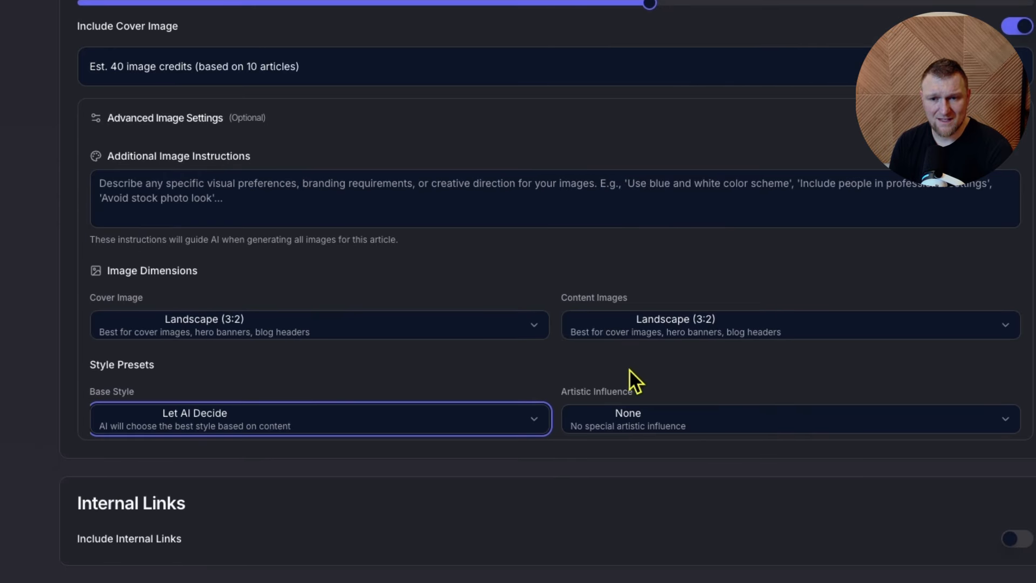
{"action": "left_click", "coordinate": [1015, 118]}
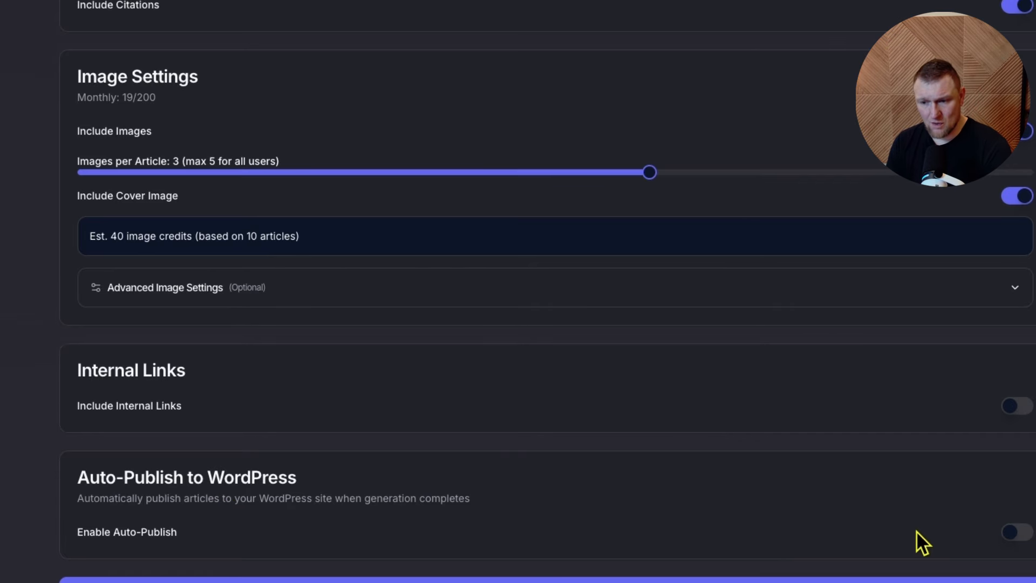
Enable auto-publishing to the RealisticPay WordPress site with publish status Draft, and continue to adding topics
{"action": "left_click", "coordinate": [1014, 533]}
{"action": "scroll", "coordinate": [569, 538], "scroll_direction": "down", "scroll_amount": 3}
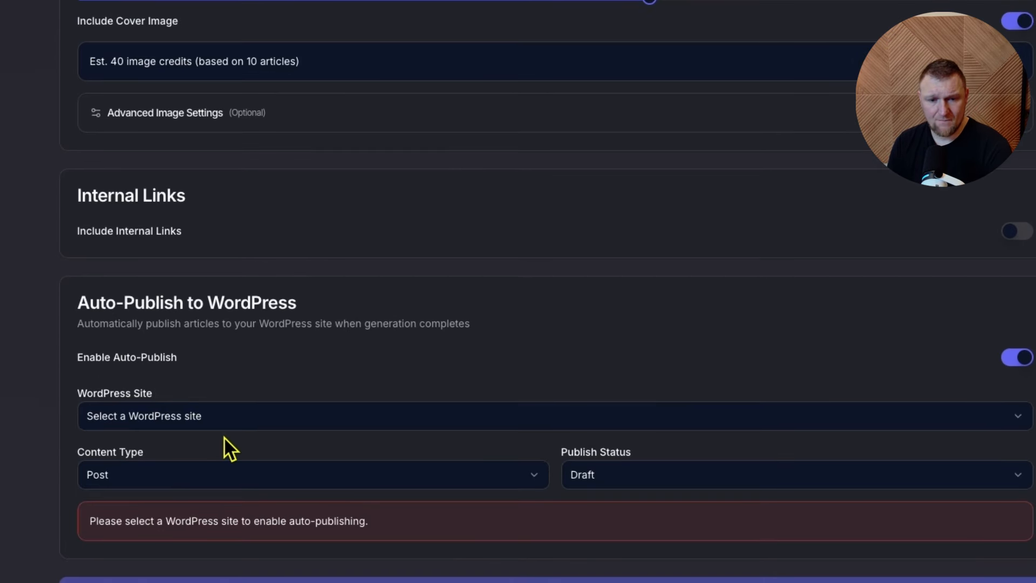
{"action": "left_click", "coordinate": [208, 423]}
{"action": "left_click", "coordinate": [227, 448]}
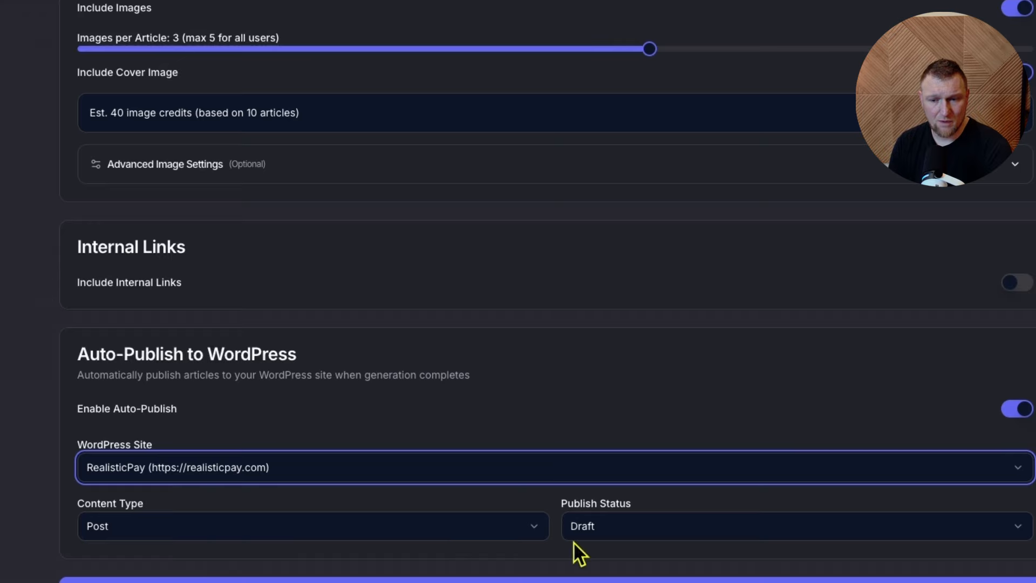
{"action": "left_click", "coordinate": [656, 530]}
{"action": "left_click", "coordinate": [637, 561]}
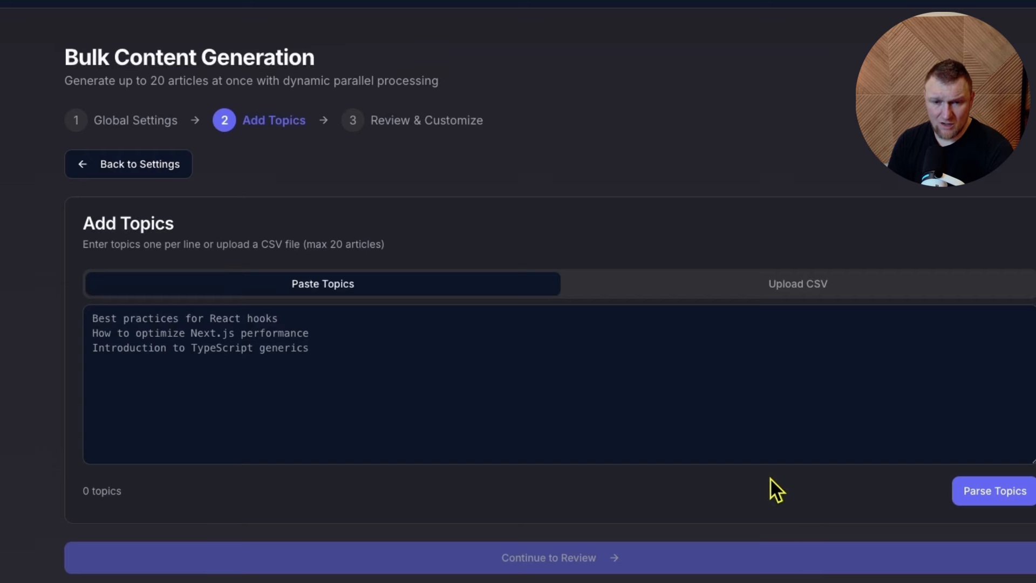
Enter the topics "how to price an online course", "high ticket vs low ticket course", "how to monetize one online course" and "how to bundle online courses"
{"action": "left_click", "coordinate": [270, 336]}
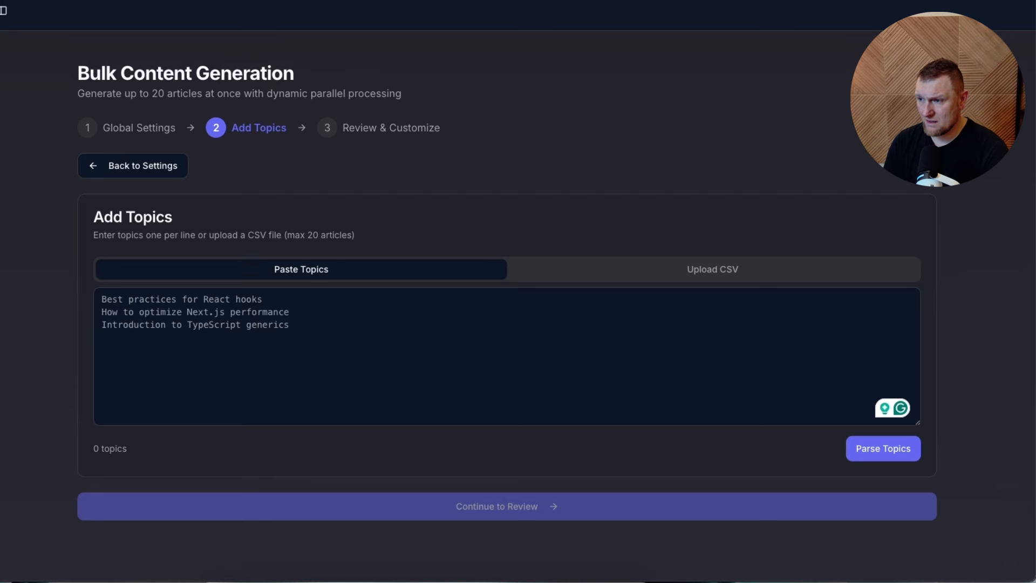
{"action": "left_click", "coordinate": [386, 370]}
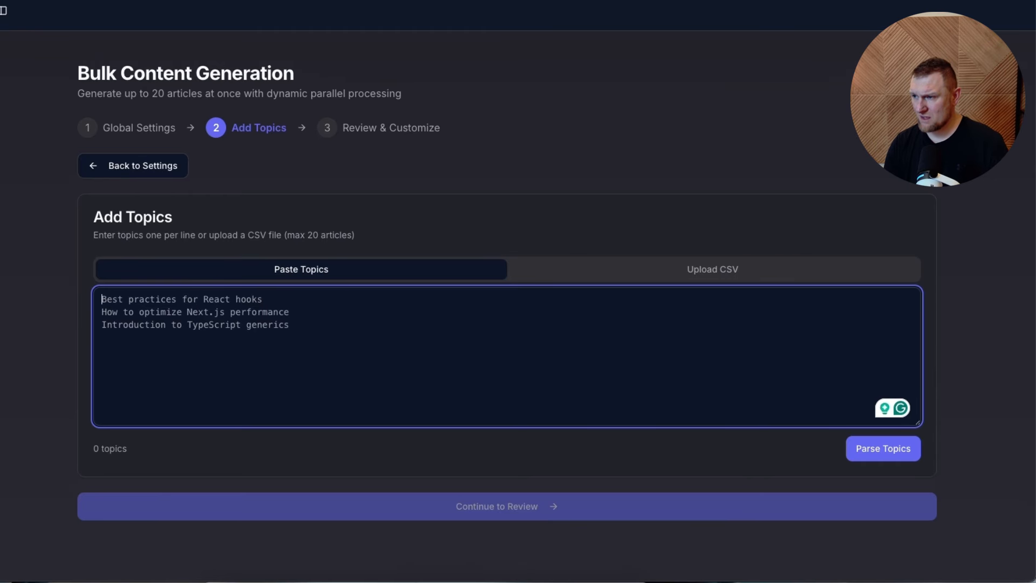
{"action": "left_click", "coordinate": [261, 359]}
{"action": "type", "text": "how to price an online course high ticket vs low ticket course how to monetize one online course how to bundle online courses"}
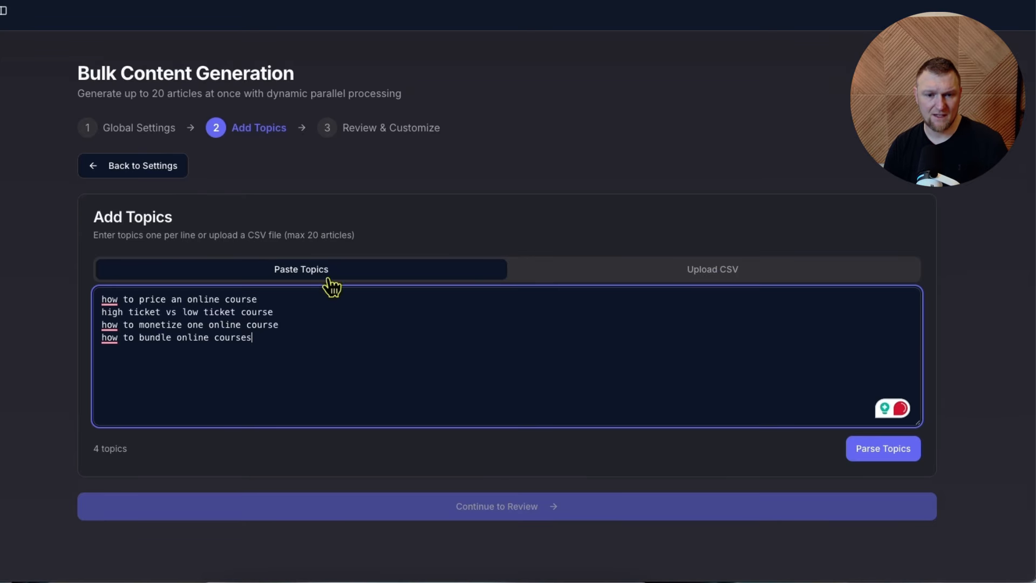
Parse the entered topics into the article preview and continue to the review stage
{"action": "left_click", "coordinate": [884, 456]}
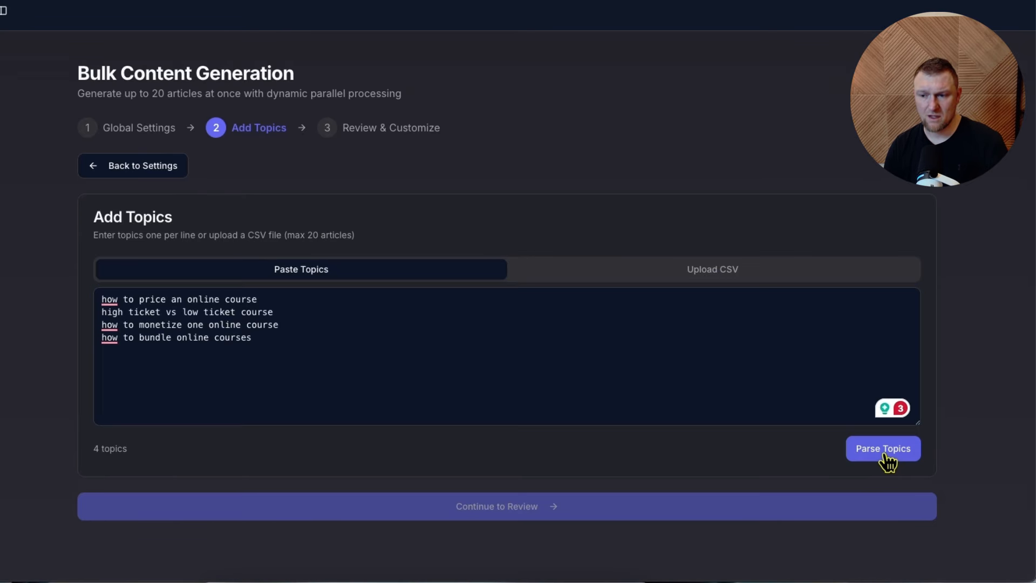
{"action": "scroll", "coordinate": [475, 496], "scroll_direction": "down", "scroll_amount": 1}
{"action": "scroll", "coordinate": [439, 487], "scroll_direction": "down", "scroll_amount": 3}
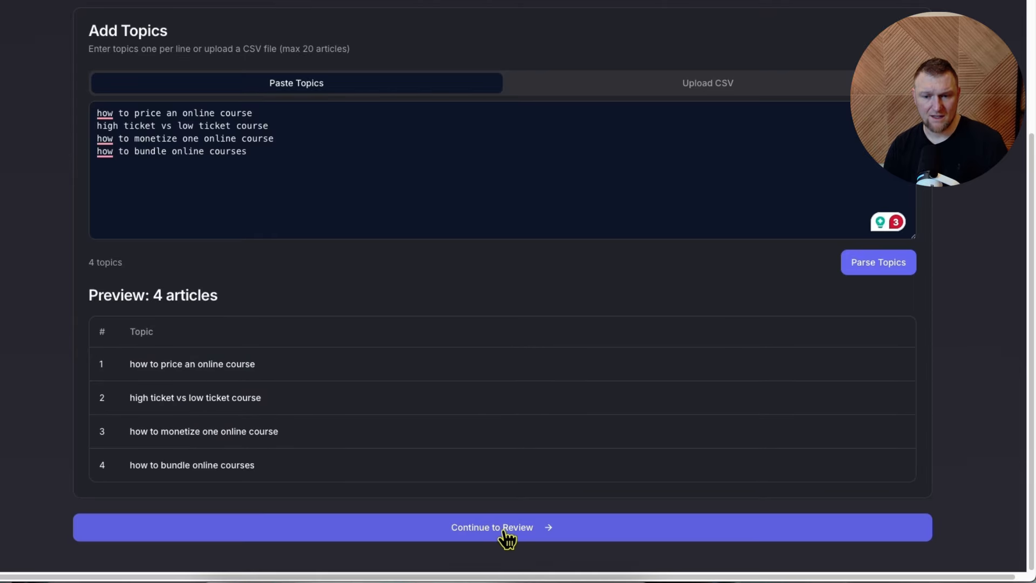
{"action": "left_click", "coordinate": [521, 535]}
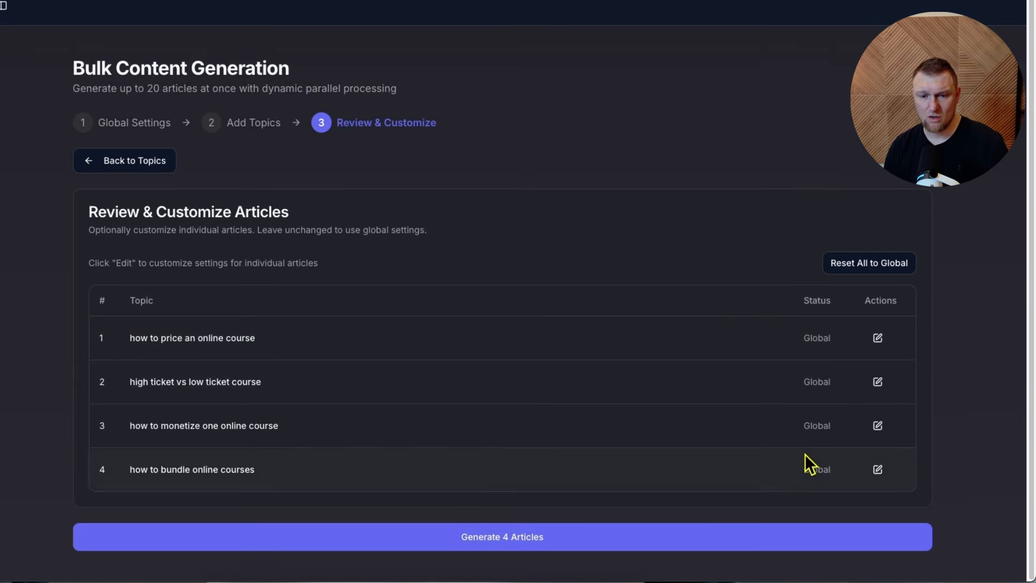
Review the individual settings of the article "how to price an online course" and reset them to the global settings
{"action": "left_click", "coordinate": [879, 339]}
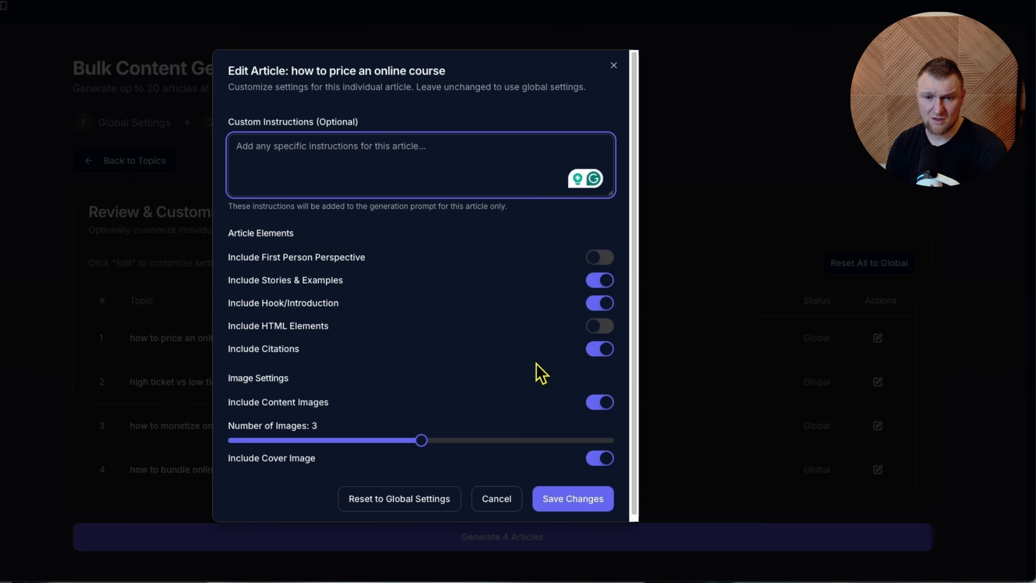
{"action": "scroll", "coordinate": [574, 221], "scroll_direction": "down", "scroll_amount": 1}
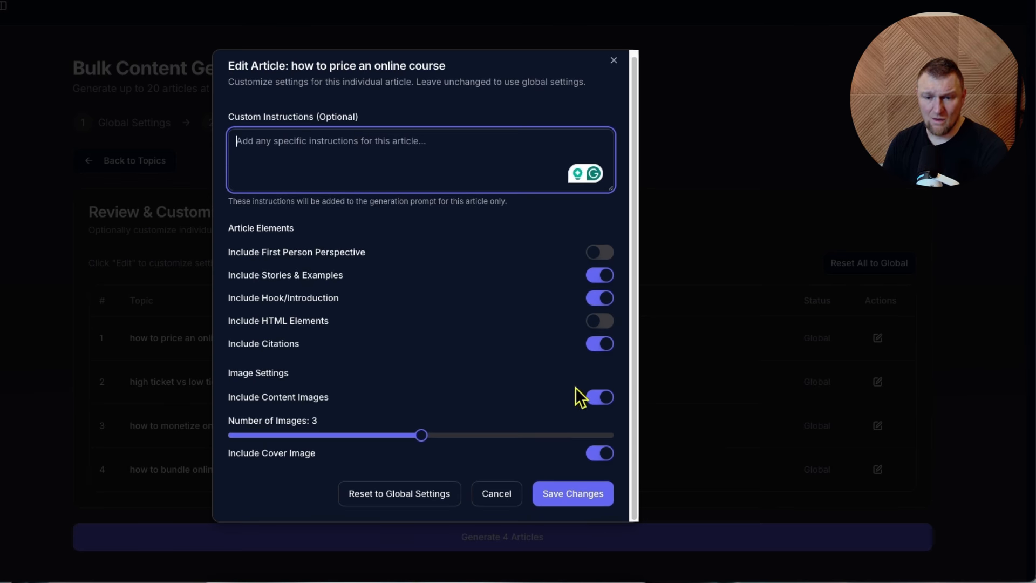
{"action": "left_click", "coordinate": [410, 493]}
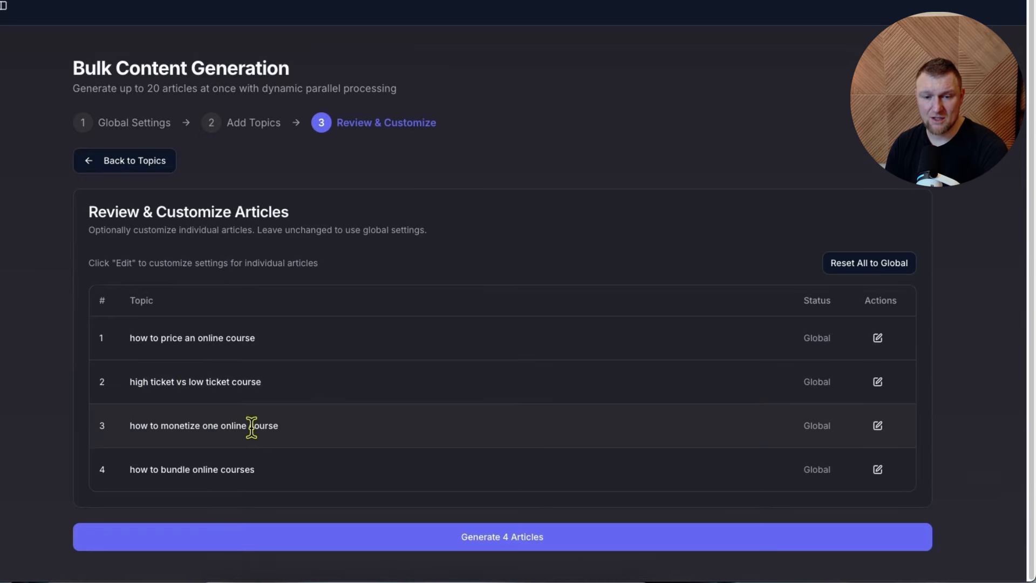
Set the number of images to 4 for the article "how to monetize one online course" and save the change
{"action": "left_click", "coordinate": [877, 425]}
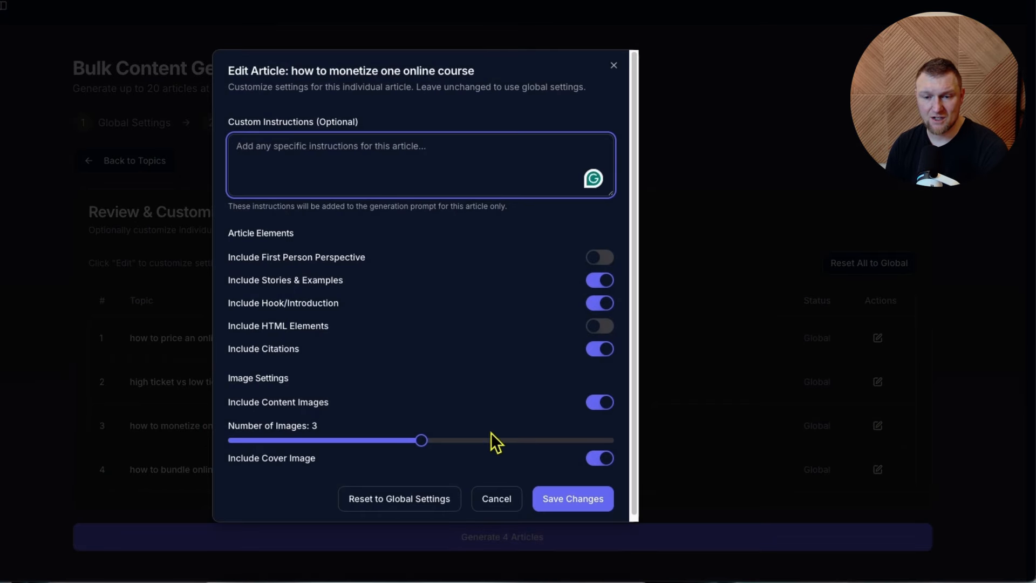
{"action": "left_click", "coordinate": [487, 440]}
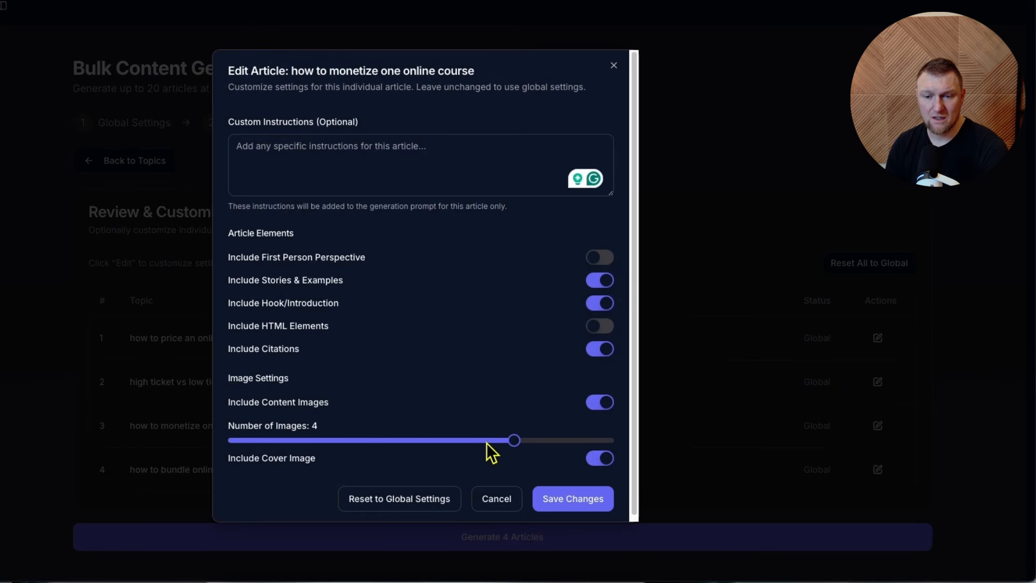
{"action": "left_click", "coordinate": [575, 498]}
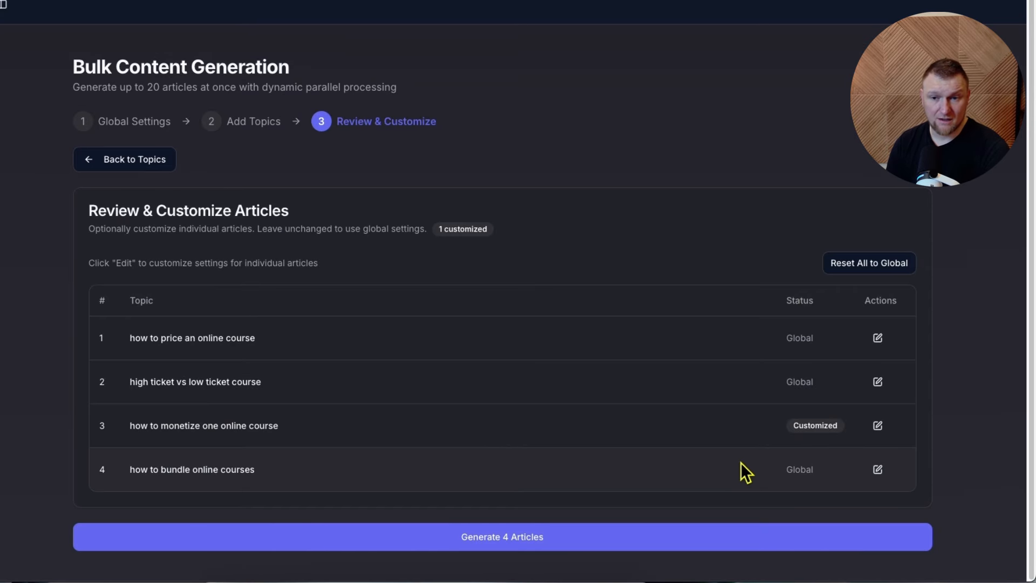
Generate the batch of 4 articles and follow its progress until the articles are completed
{"action": "left_click", "coordinate": [554, 543]}
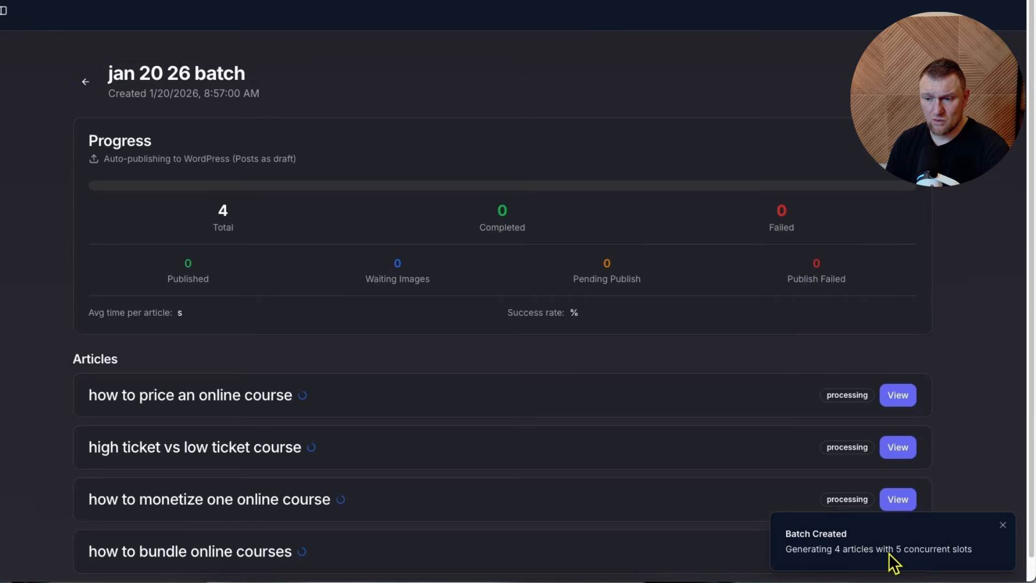
{"action": "scroll", "coordinate": [518, 451], "scroll_direction": "down", "scroll_amount": 1}
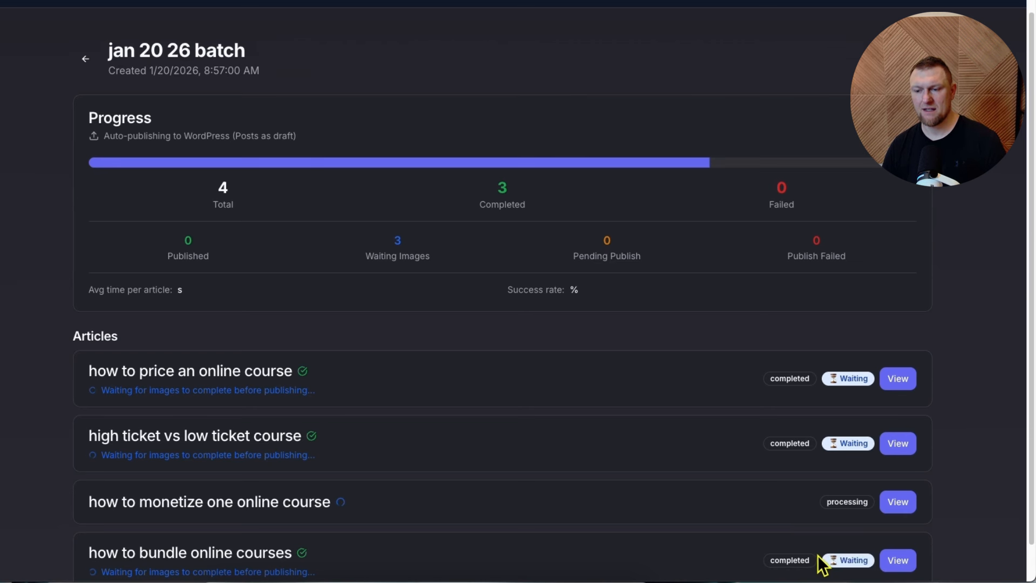
{"action": "scroll", "coordinate": [481, 398], "scroll_direction": "down", "scroll_amount": 1}
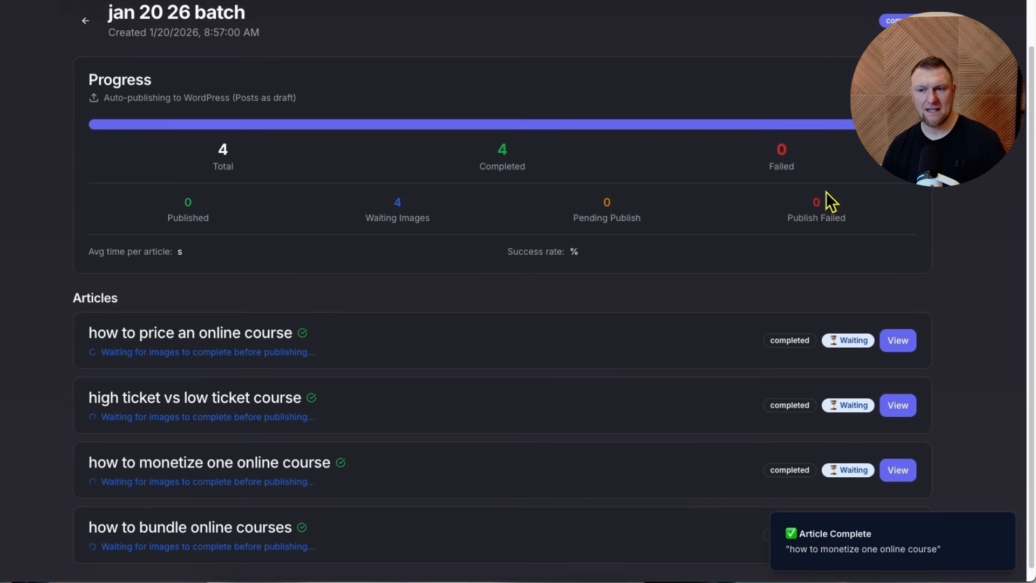
{"action": "scroll", "coordinate": [575, 321], "scroll_direction": "down", "scroll_amount": 1}
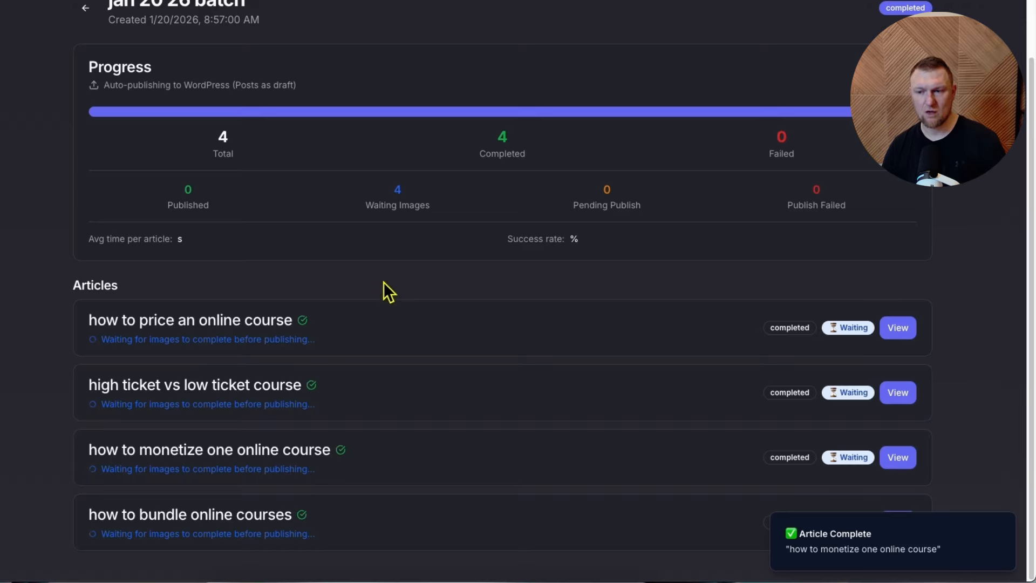
{"action": "scroll", "coordinate": [608, 342], "scroll_direction": "up", "scroll_amount": 1}
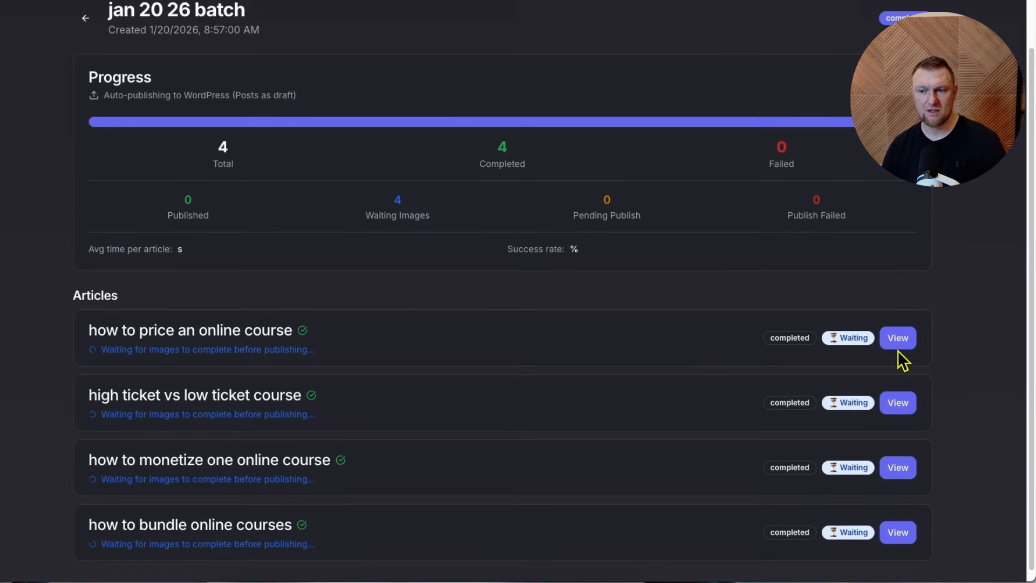
Open the generated articles in My Content and select the article "high ticket vs low ticket course"
{"action": "left_click", "coordinate": [900, 339]}
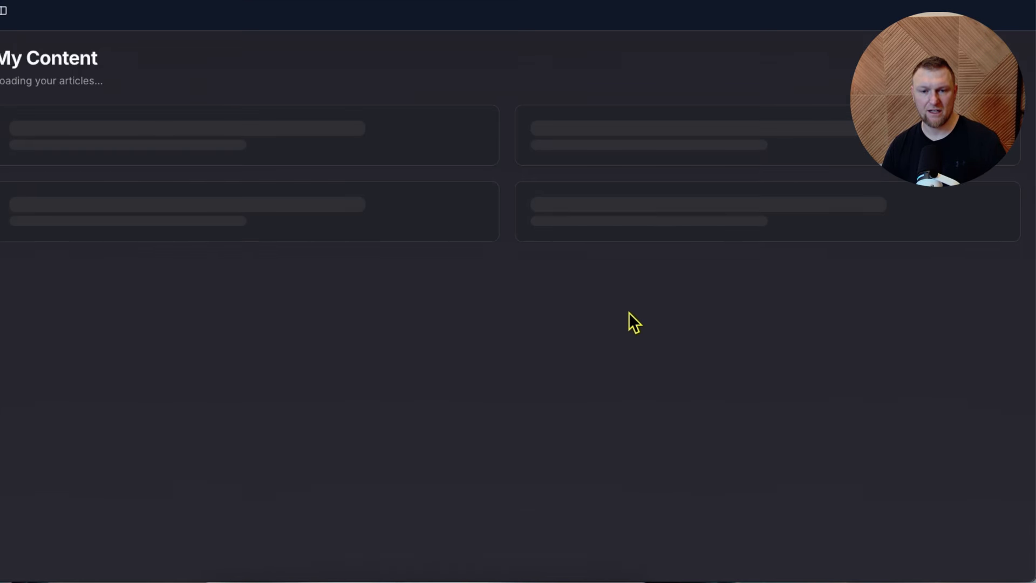
{"action": "scroll", "coordinate": [426, 292], "scroll_direction": "down", "scroll_amount": 1}
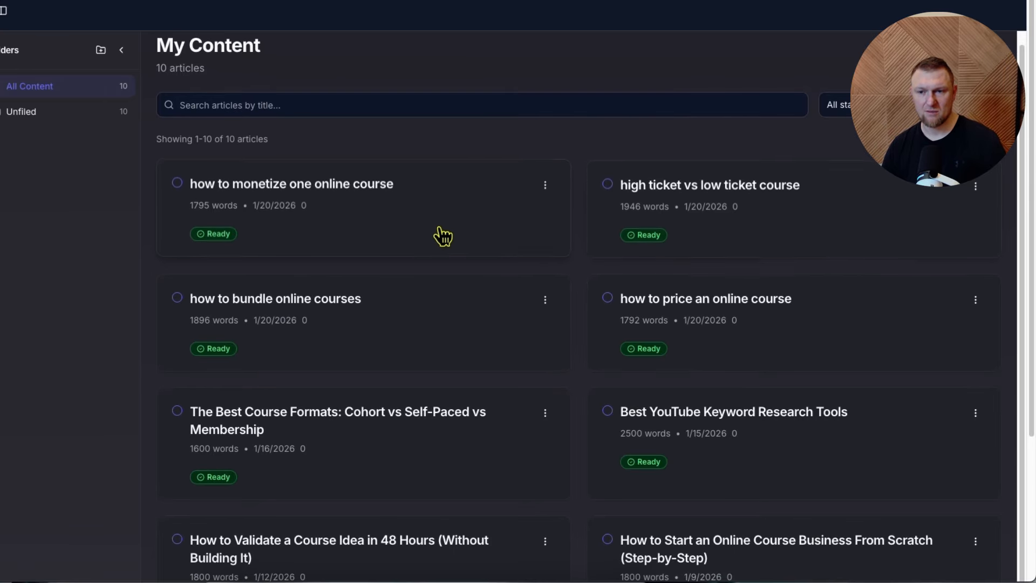
{"action": "left_click", "coordinate": [608, 183]}
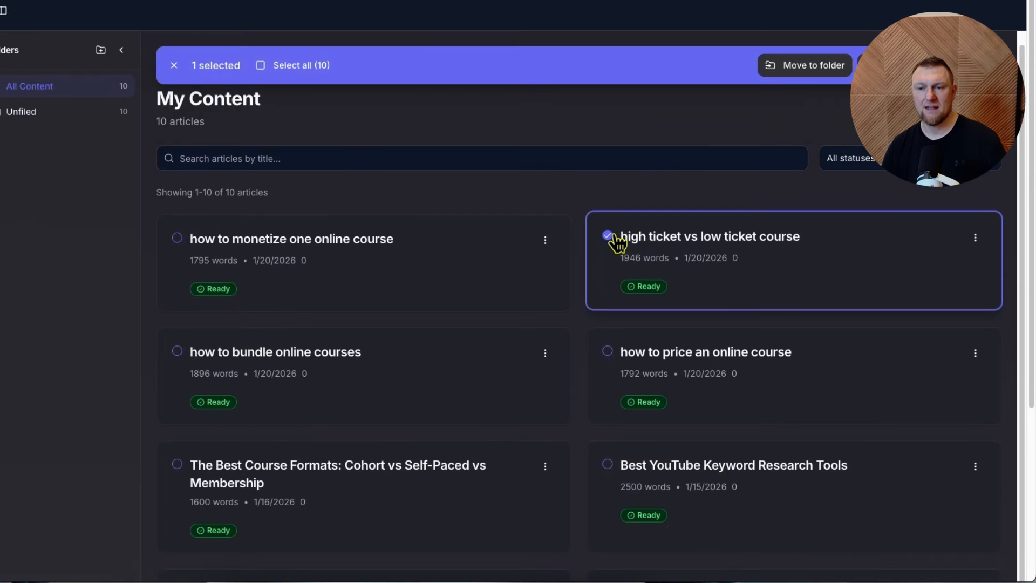
{"action": "left_click", "coordinate": [609, 234]}
{"action": "left_click", "coordinate": [608, 184]}
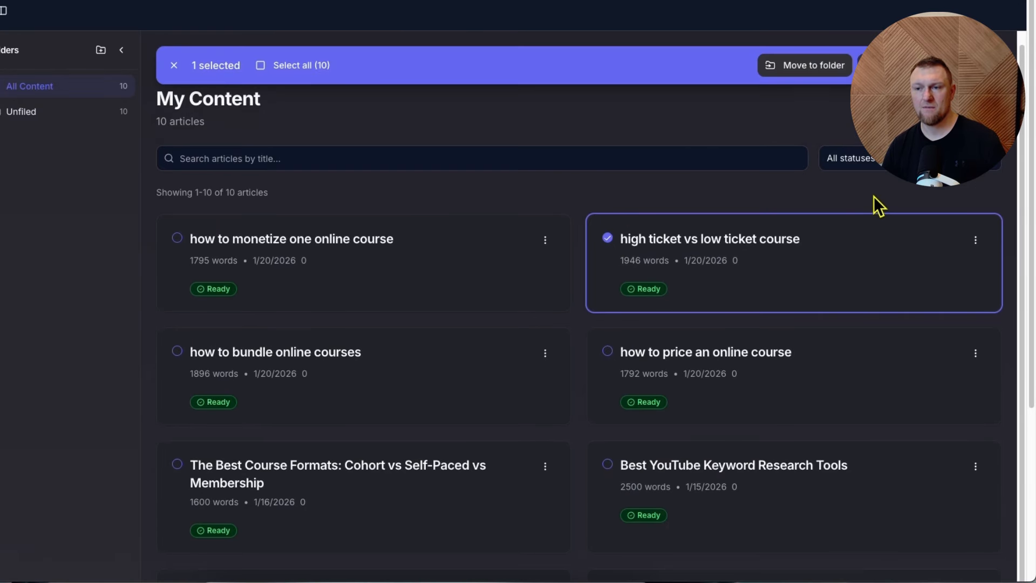
Review the status filter choices and the available actions of the article "high ticket vs low ticket course", and clear its selection
{"action": "left_click", "coordinate": [891, 161]}
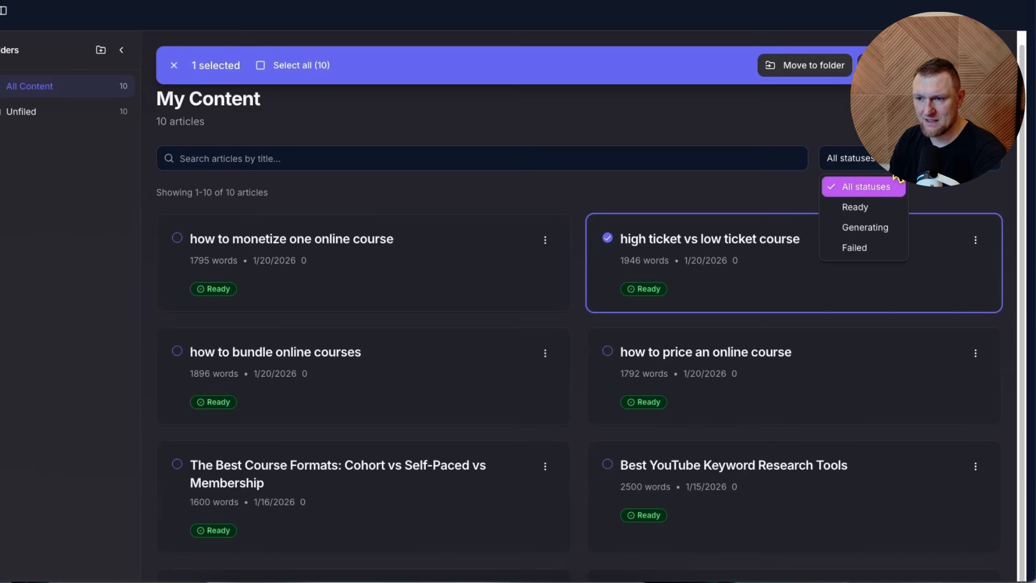
{"action": "left_click", "coordinate": [892, 161]}
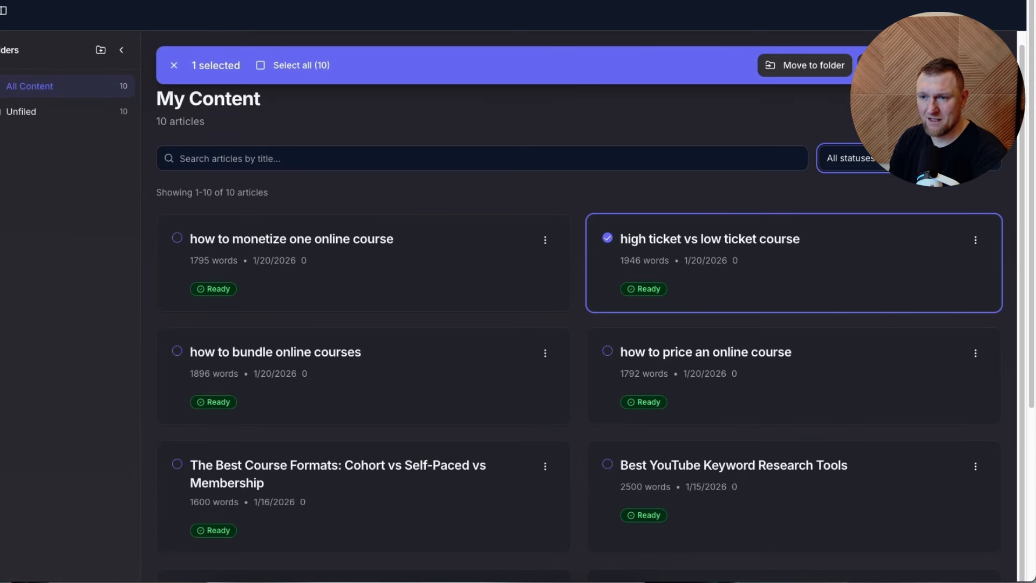
{"action": "left_click", "coordinate": [809, 98]}
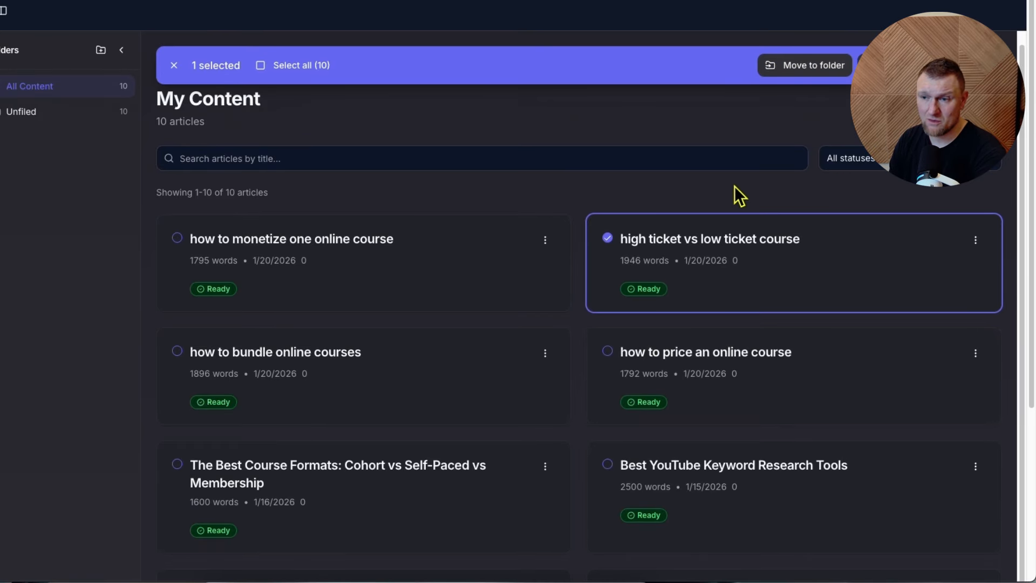
{"action": "left_click", "coordinate": [974, 239]}
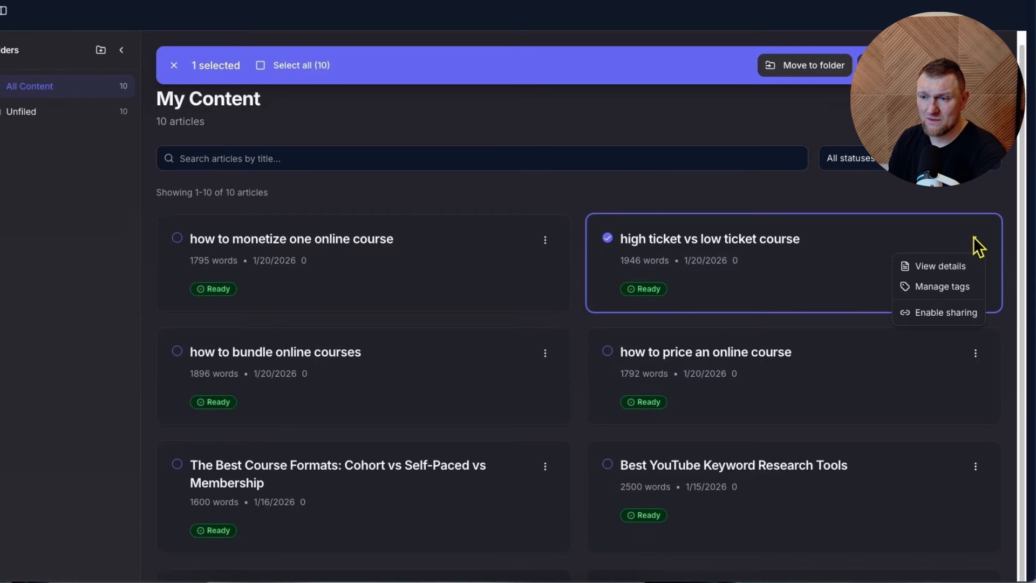
{"action": "left_click", "coordinate": [782, 199]}
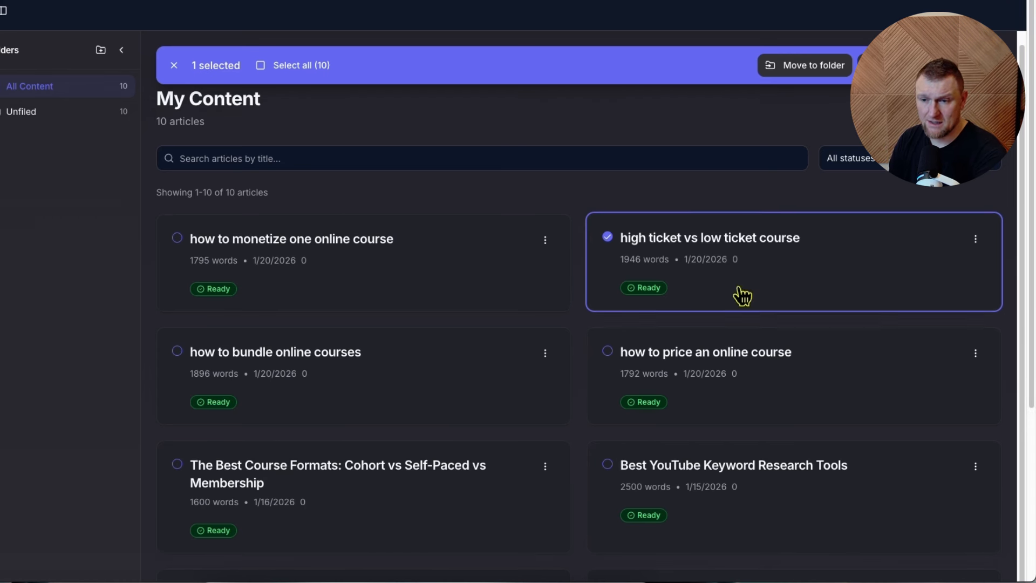
{"action": "left_click", "coordinate": [608, 238]}
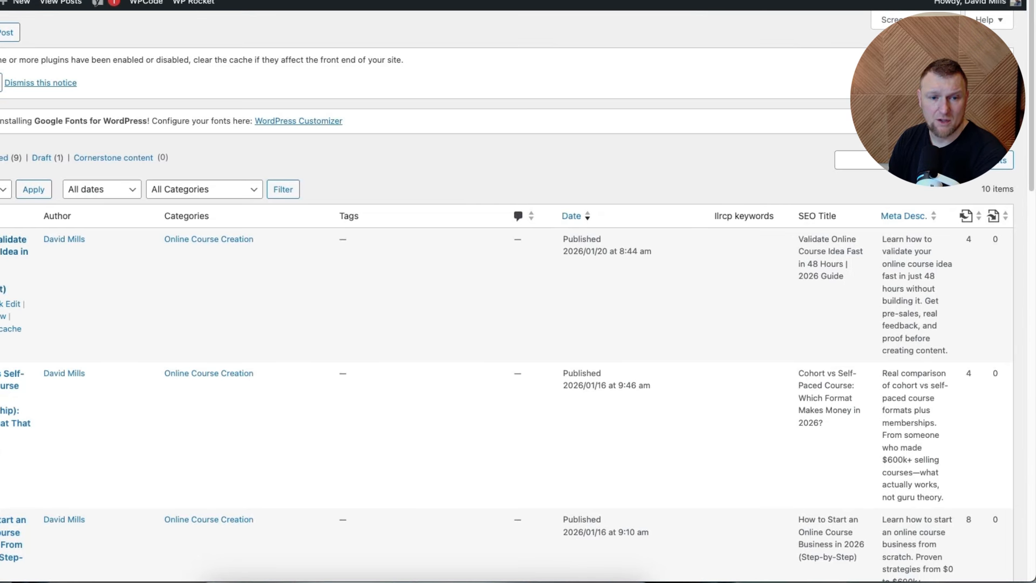
Switch to the WordPress posts list and view the published post "How to Validate a Course Idea in 48 Hours (Without Building It)"
{"action": "scroll", "coordinate": [95, 305], "scroll_direction": "down", "scroll_amount": 2}
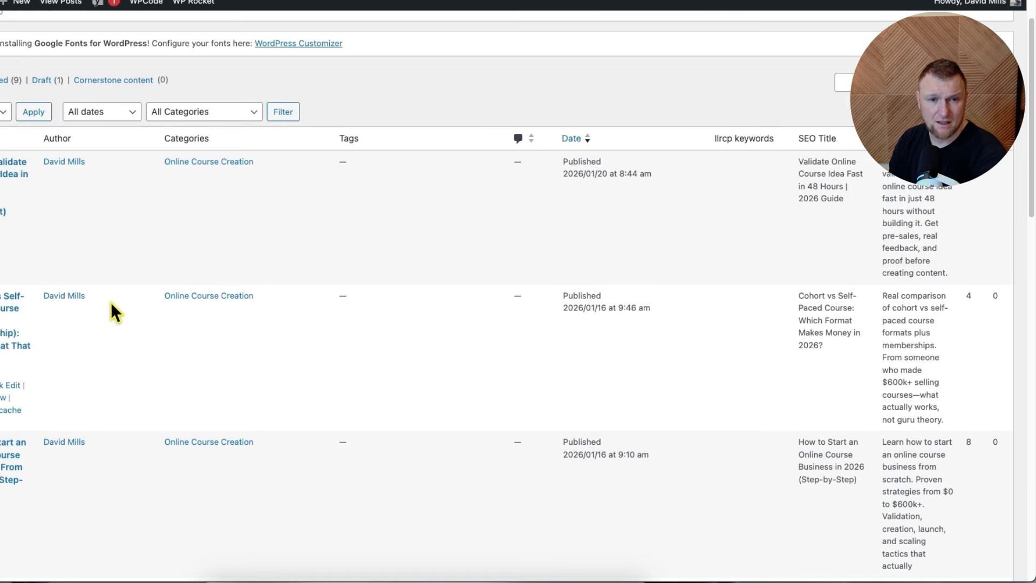
{"action": "scroll", "coordinate": [111, 302], "scroll_direction": "up", "scroll_amount": 2}
{"action": "scroll", "coordinate": [35, 347], "scroll_direction": "down", "scroll_amount": 3}
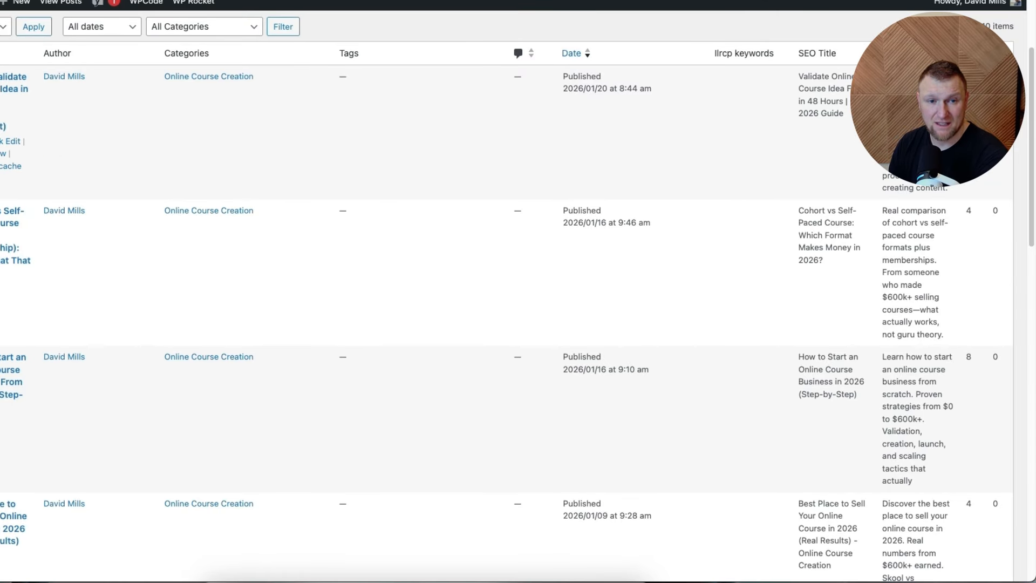
{"action": "left_click", "coordinate": [3, 154]}
Examine the published post's images, internal link boxes, key takeaways and section headings down to "Build for Your Founding Members"
{"action": "scroll", "coordinate": [121, 269], "scroll_direction": "down", "scroll_amount": 10}
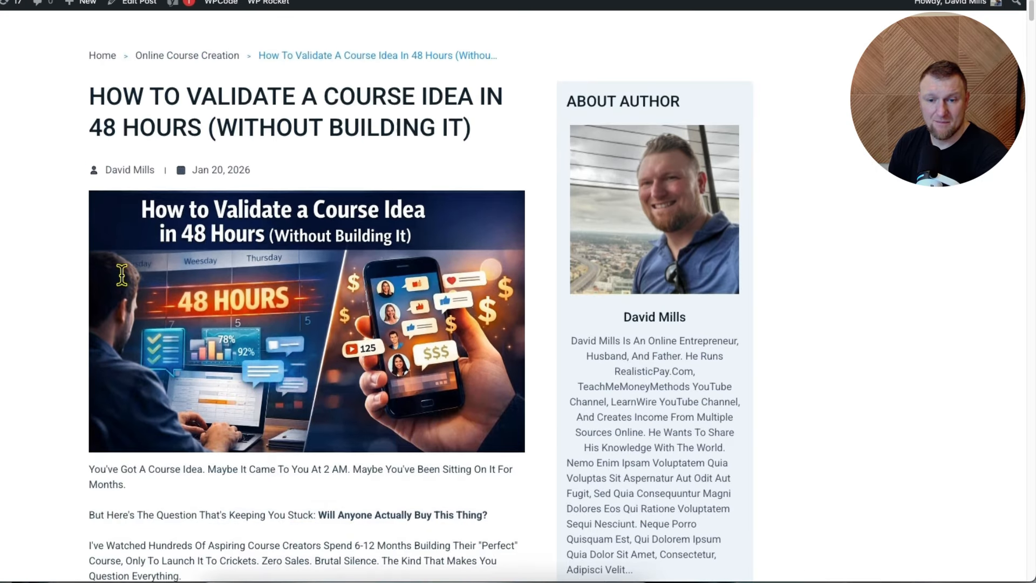
{"action": "scroll", "coordinate": [159, 294], "scroll_direction": "down", "scroll_amount": 7}
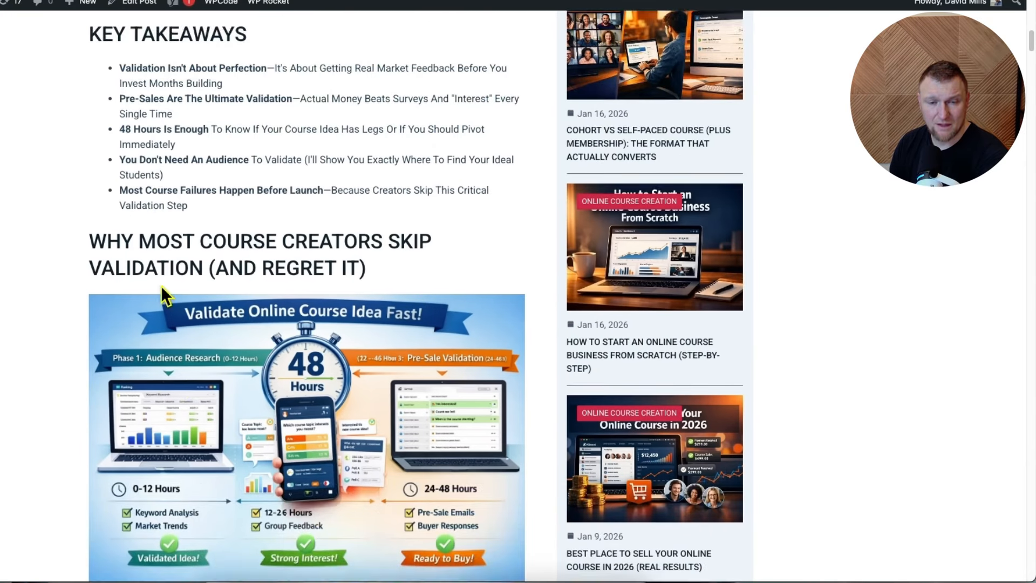
{"action": "scroll", "coordinate": [329, 335], "scroll_direction": "down", "scroll_amount": 10}
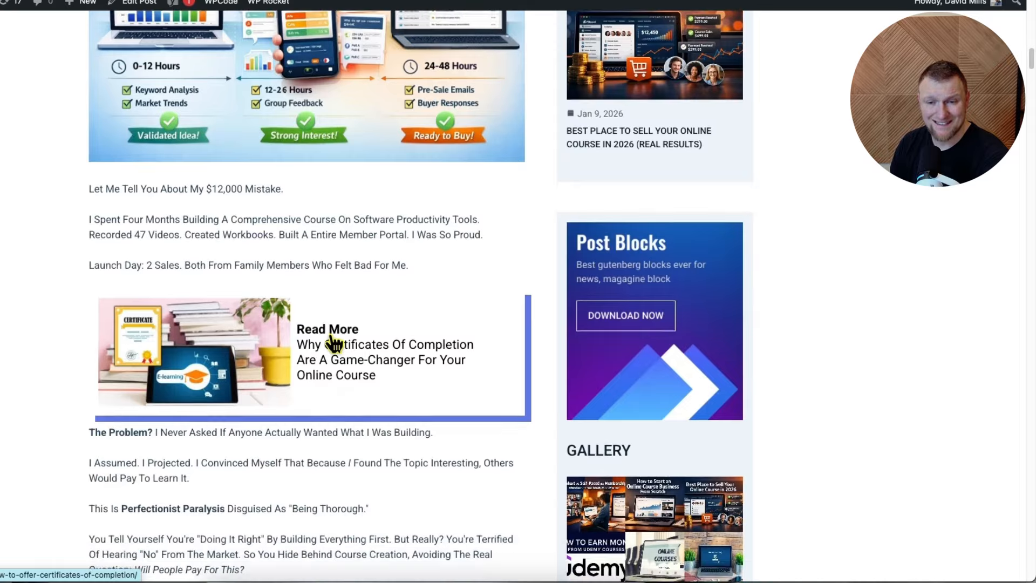
{"action": "scroll", "coordinate": [333, 344], "scroll_direction": "down", "scroll_amount": 10}
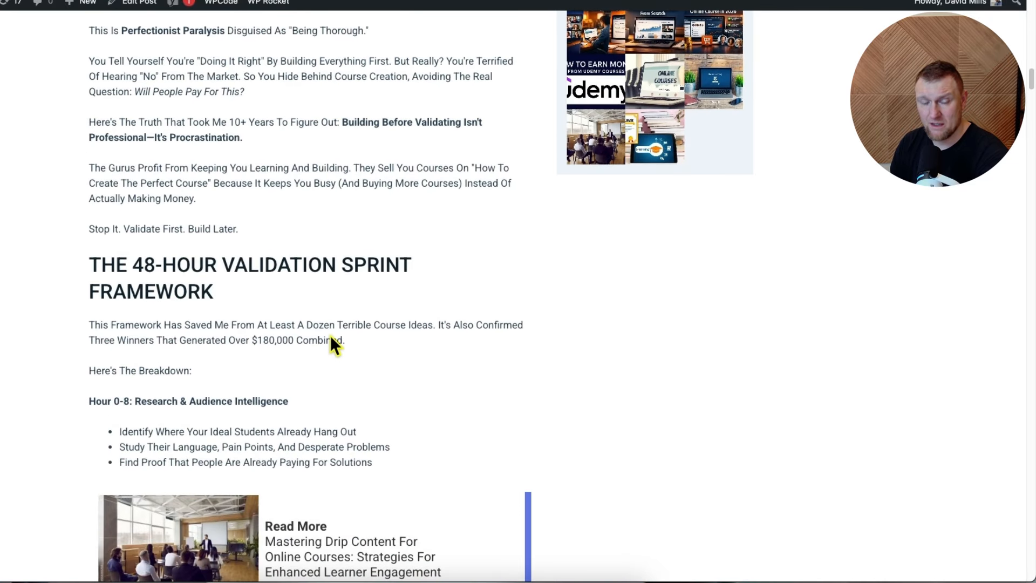
{"action": "scroll", "coordinate": [332, 344], "scroll_direction": "down", "scroll_amount": 15}
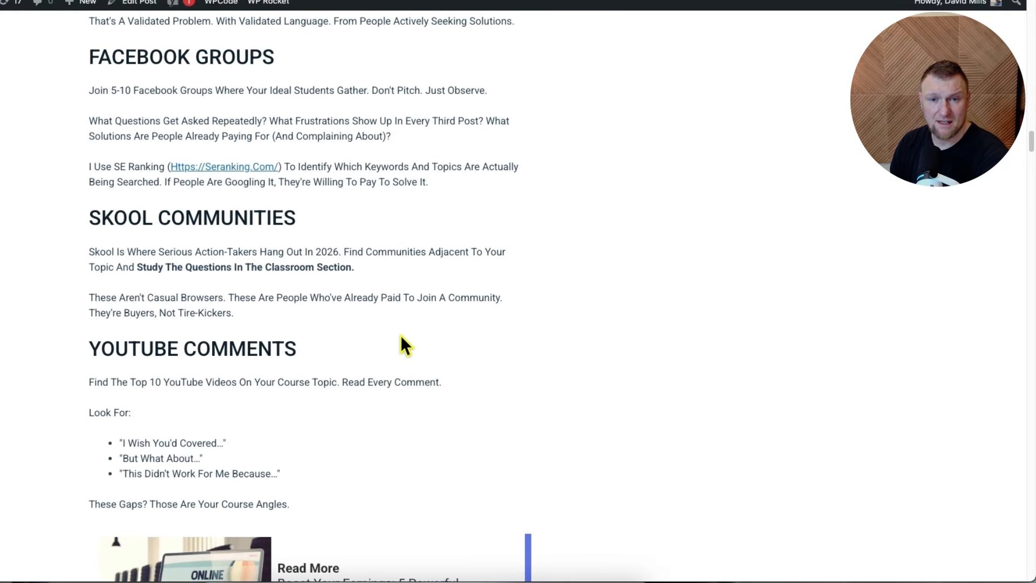
{"action": "scroll", "coordinate": [400, 335], "scroll_direction": "down", "scroll_amount": 15}
{"action": "scroll", "coordinate": [400, 335], "scroll_direction": "down", "scroll_amount": 20}
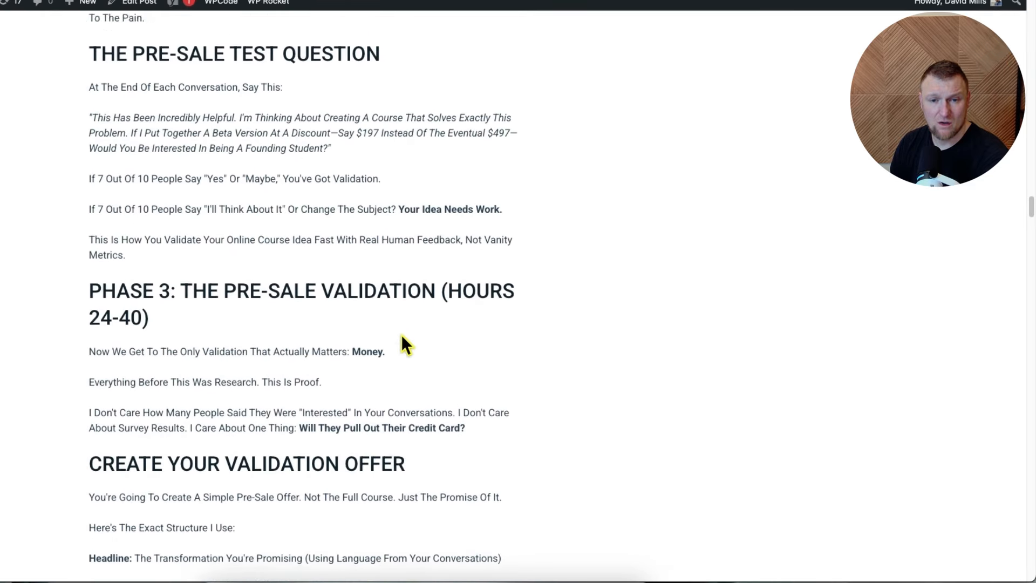
{"action": "scroll", "coordinate": [400, 334], "scroll_direction": "down", "scroll_amount": 20}
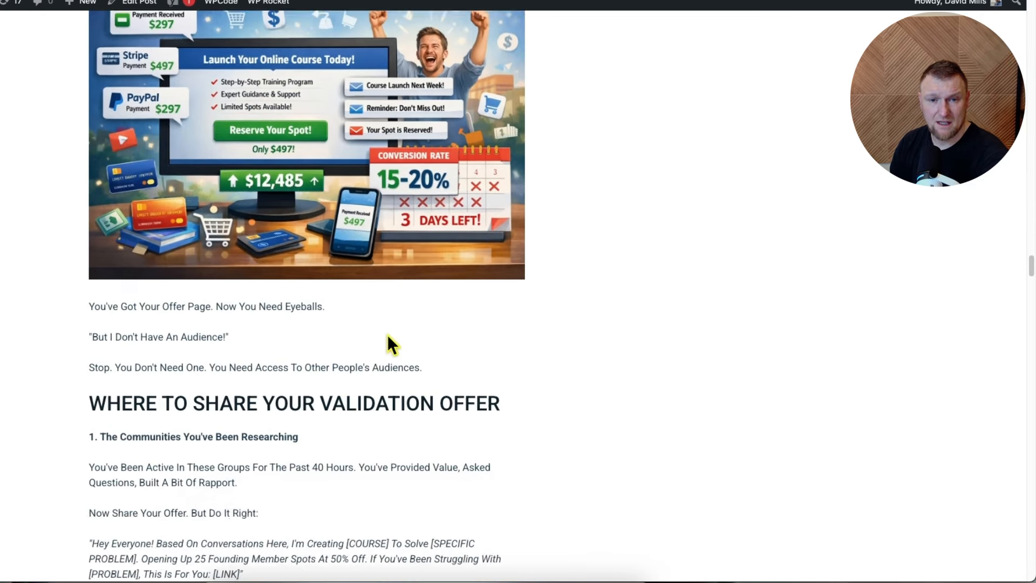
{"action": "scroll", "coordinate": [388, 336], "scroll_direction": "down", "scroll_amount": 20}
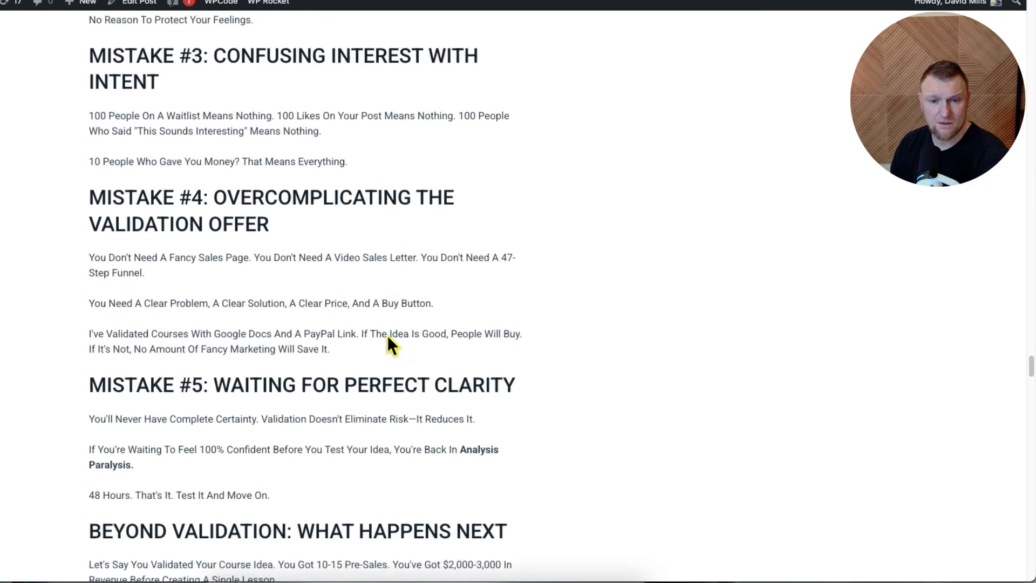
{"action": "scroll", "coordinate": [383, 339], "scroll_direction": "up", "scroll_amount": 3}
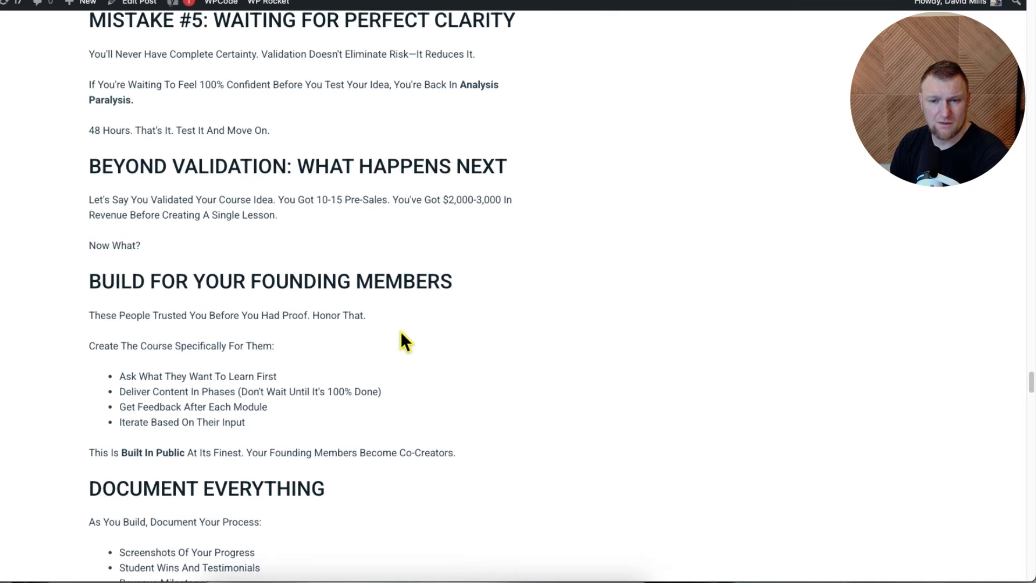
{"action": "left_click_drag", "start_coordinate": [506, 283], "coordinate": [87, 291]}
{"action": "left_click", "coordinate": [415, 105]}
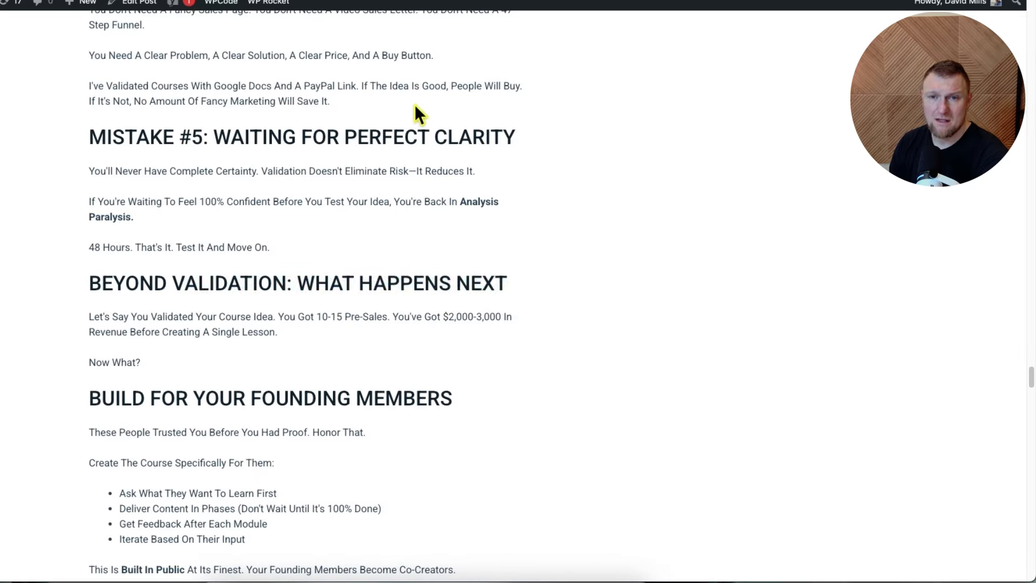
Switch to WordRocket, open the article "high ticket vs low ticket course" and examine its images, key takeaways and heading capitalization
{"action": "key", "text": "ctrl+Tab"}
{"action": "left_click", "coordinate": [740, 218]}
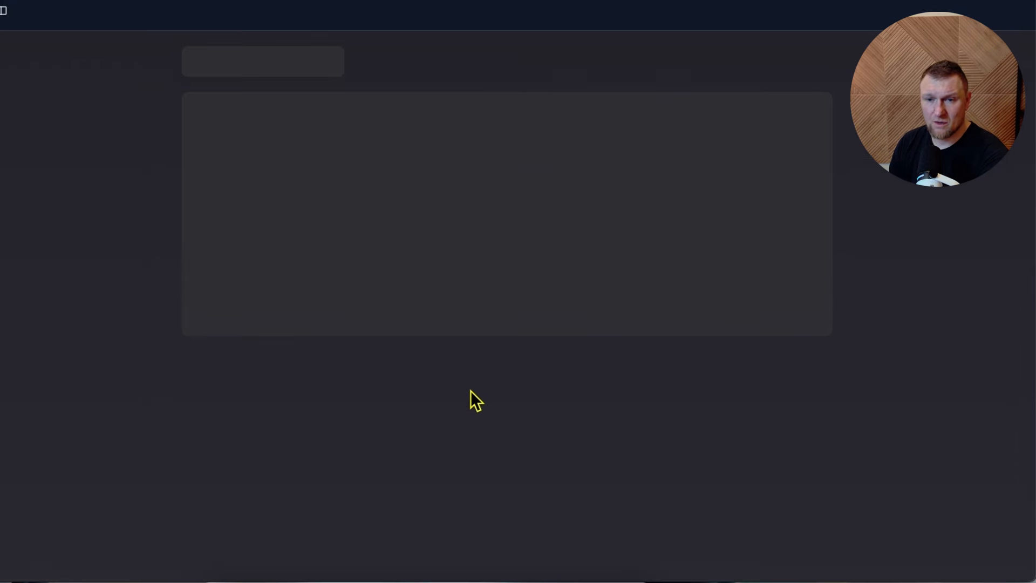
{"action": "scroll", "coordinate": [387, 408], "scroll_direction": "down", "scroll_amount": 6}
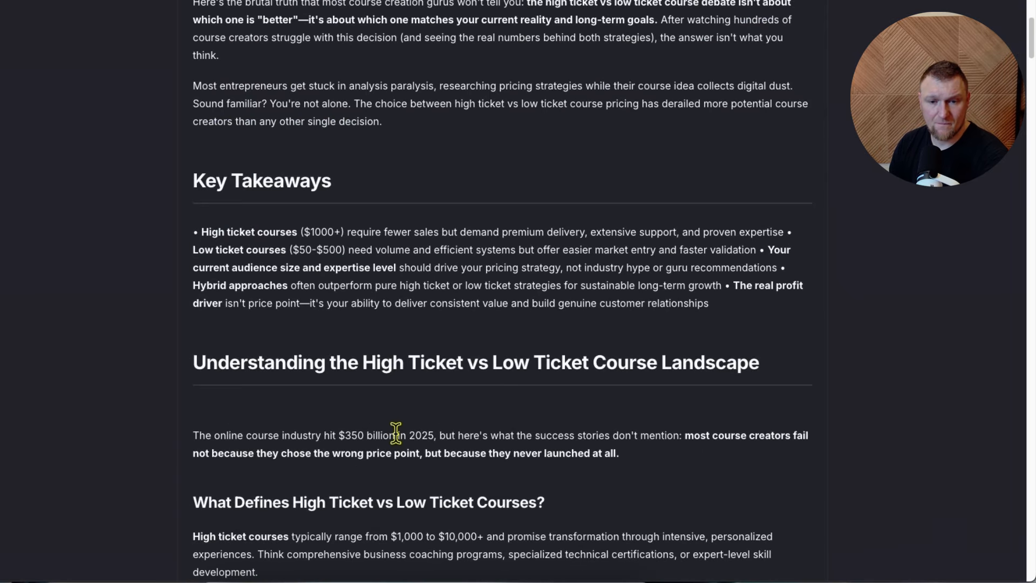
{"action": "scroll", "coordinate": [710, 346], "scroll_direction": "up", "scroll_amount": 7}
{"action": "scroll", "coordinate": [698, 427], "scroll_direction": "down", "scroll_amount": 4}
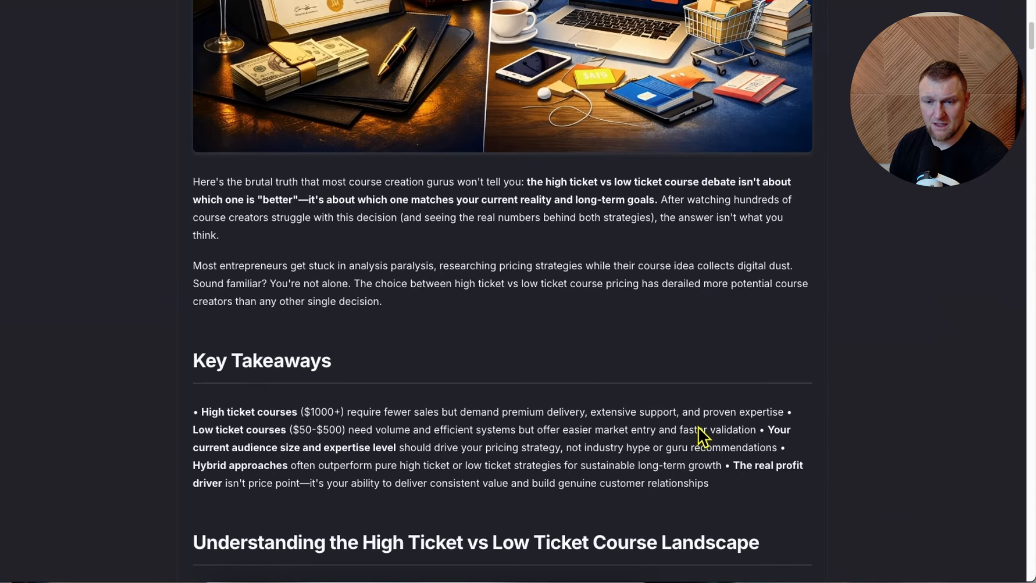
{"action": "scroll", "coordinate": [698, 426], "scroll_direction": "down", "scroll_amount": 3}
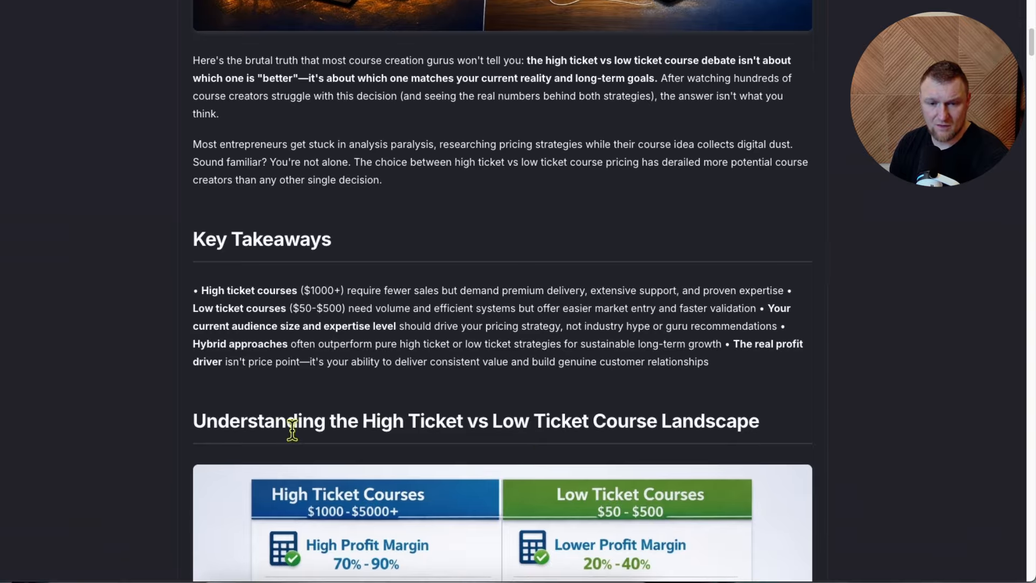
{"action": "left_click_drag", "start_coordinate": [212, 421], "coordinate": [698, 432]}
{"action": "scroll", "coordinate": [675, 429], "scroll_direction": "down", "scroll_amount": 12}
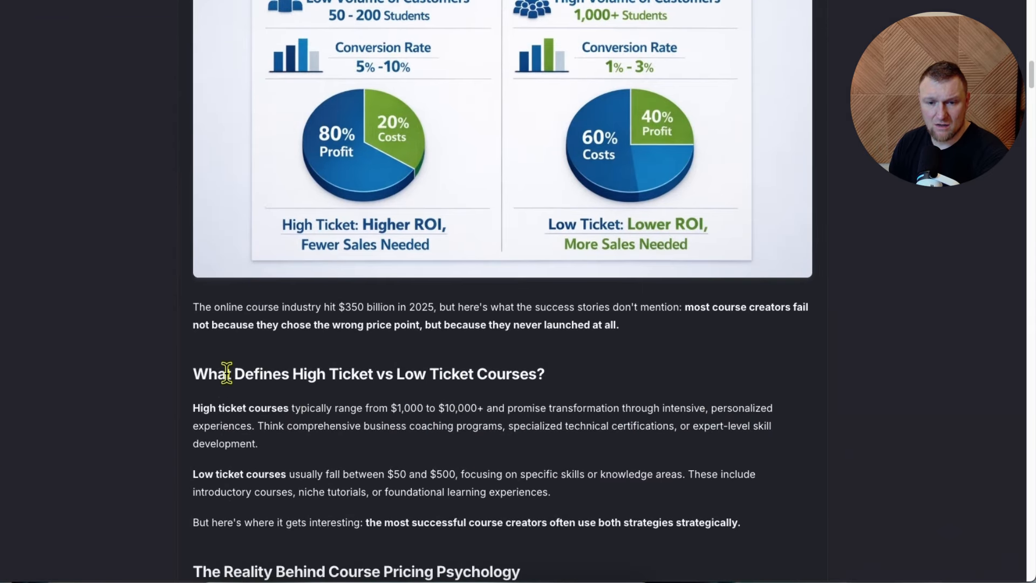
{"action": "left_click_drag", "start_coordinate": [226, 372], "coordinate": [529, 374]}
{"action": "scroll", "coordinate": [417, 481], "scroll_direction": "down", "scroll_amount": 1}
{"action": "left_click_drag", "start_coordinate": [382, 527], "coordinate": [555, 529]}
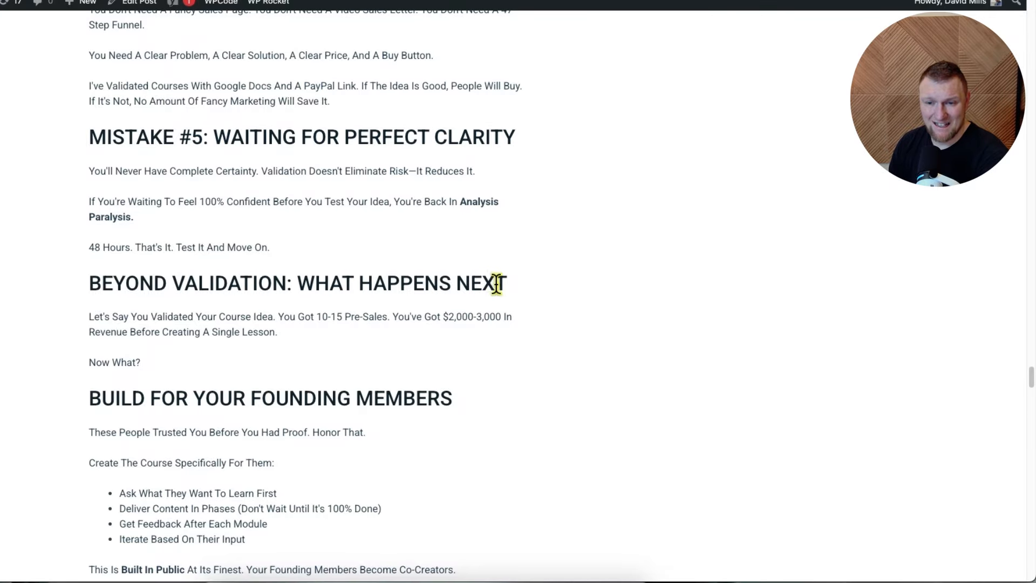
Return to the published WordPress post and check its heading capitalization, remaining images, references, author box and related posts
{"action": "left_click_drag", "start_coordinate": [497, 284], "coordinate": [92, 296]}
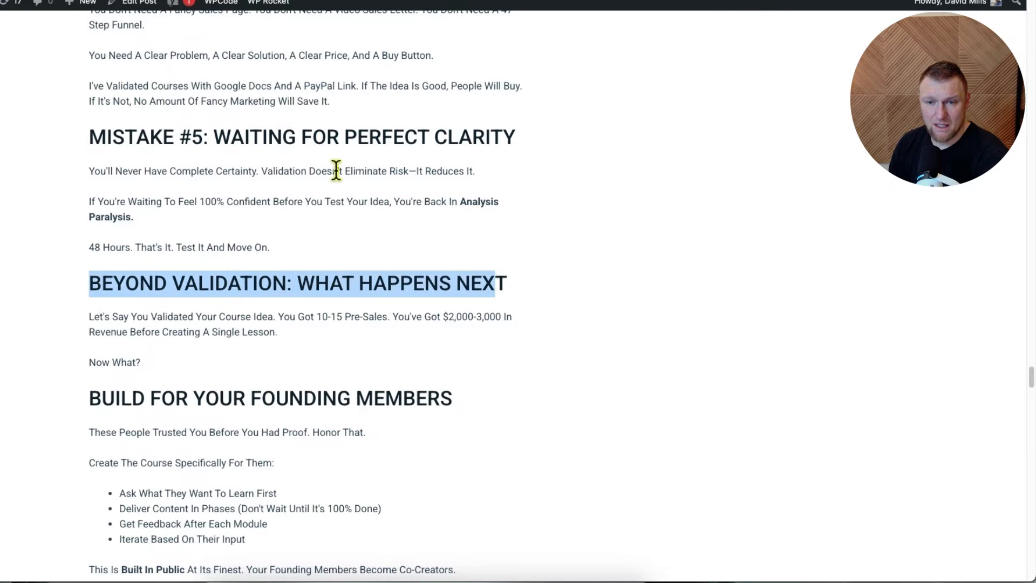
{"action": "left_click_drag", "start_coordinate": [503, 138], "coordinate": [165, 140]}
{"action": "scroll", "coordinate": [324, 322], "scroll_direction": "down", "scroll_amount": 20}
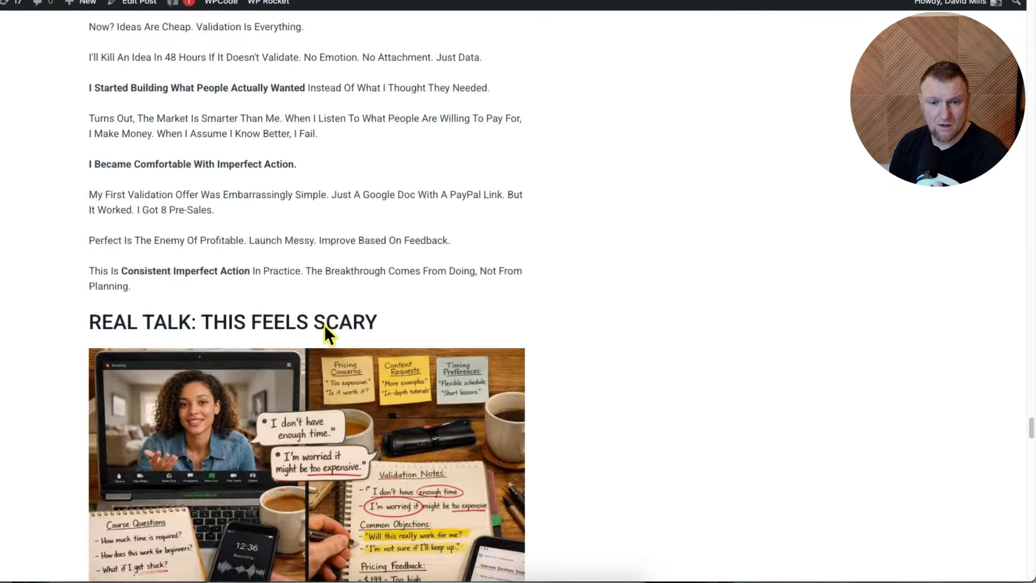
{"action": "scroll", "coordinate": [325, 327], "scroll_direction": "down", "scroll_amount": 20}
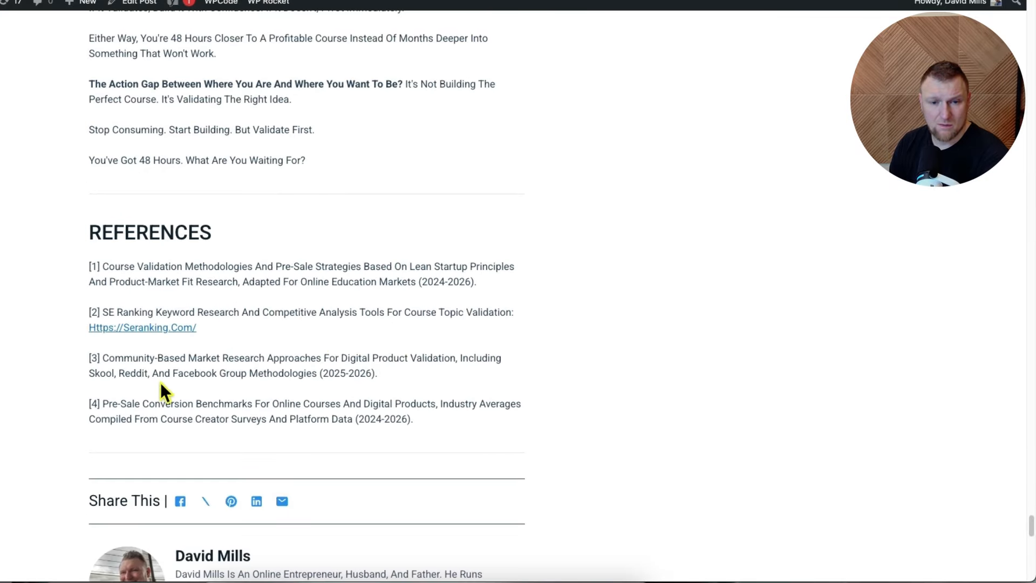
{"action": "scroll", "coordinate": [386, 410], "scroll_direction": "down", "scroll_amount": 3}
{"action": "scroll", "coordinate": [235, 437], "scroll_direction": "down", "scroll_amount": 3}
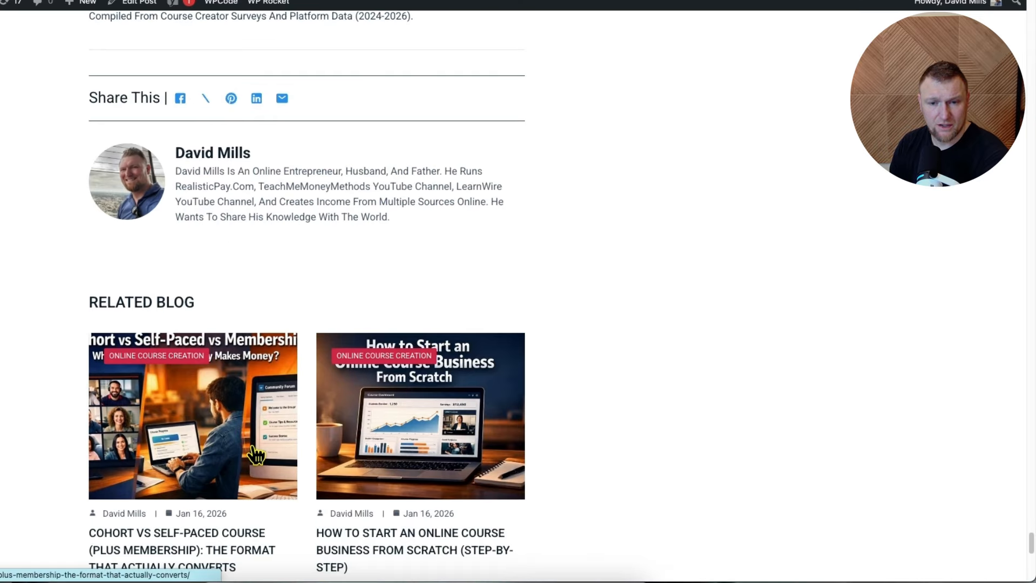
Check the WordPress posts list for the draft posts published from the batch
{"action": "key", "text": "Home"}
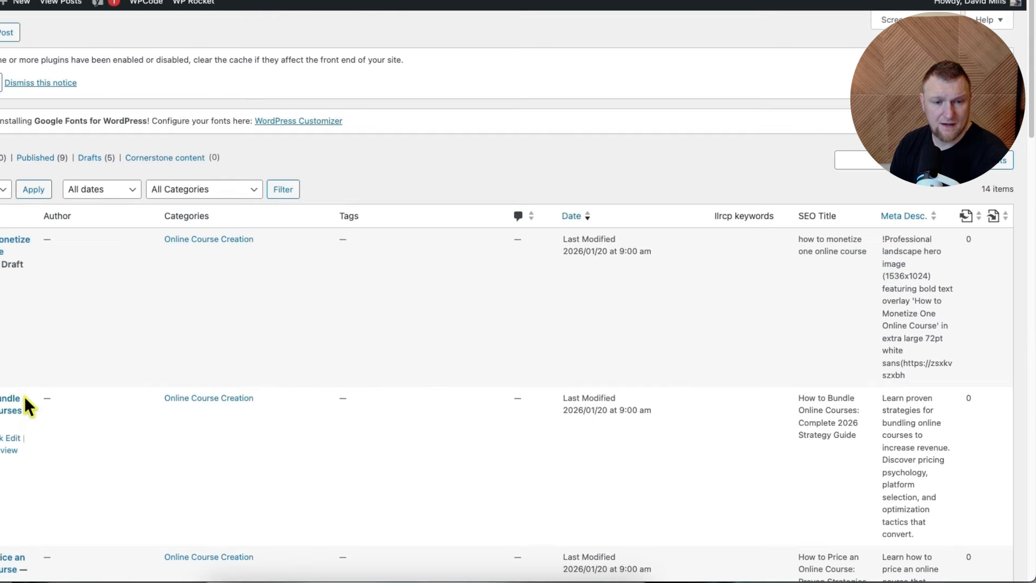
{"action": "scroll", "coordinate": [24, 397], "scroll_direction": "down", "scroll_amount": 10}
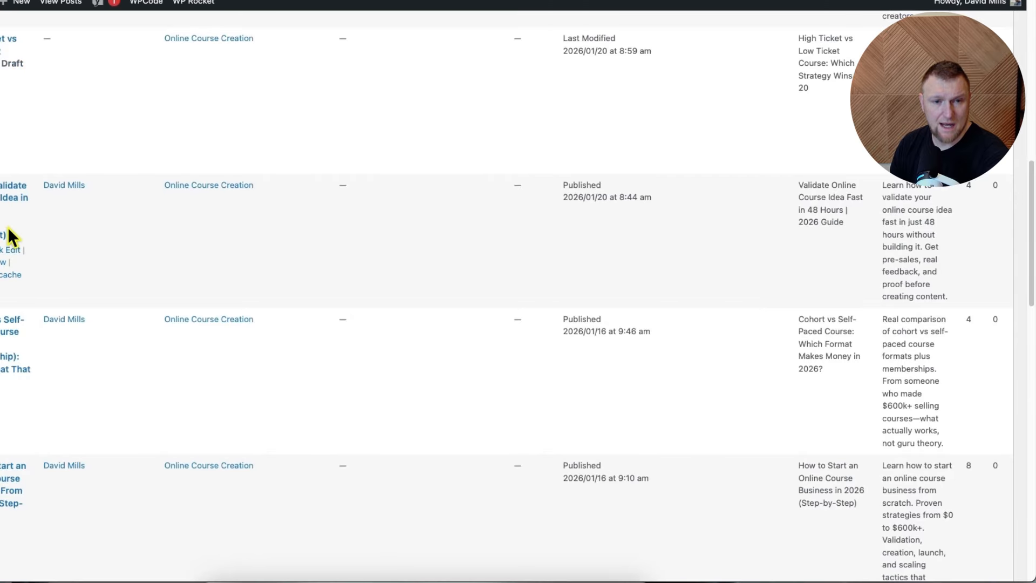
{"action": "scroll", "coordinate": [65, 254], "scroll_direction": "up", "scroll_amount": 1}
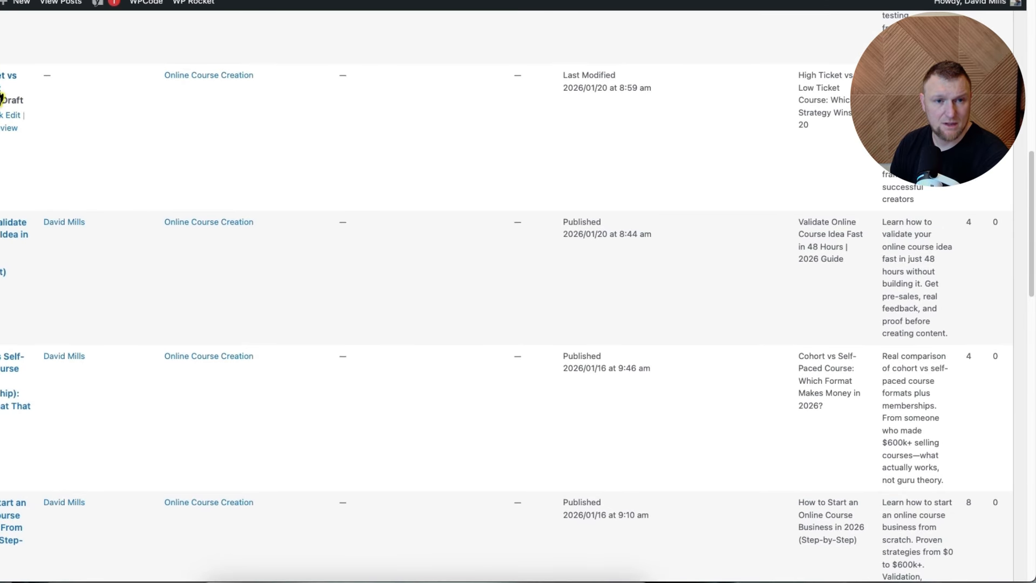
Review the batch's draft posts with their SEO titles and meta descriptions, and open the draft "high ticket vs low ticket course" for editing
{"action": "scroll", "coordinate": [32, 127], "scroll_direction": "up", "scroll_amount": 1}
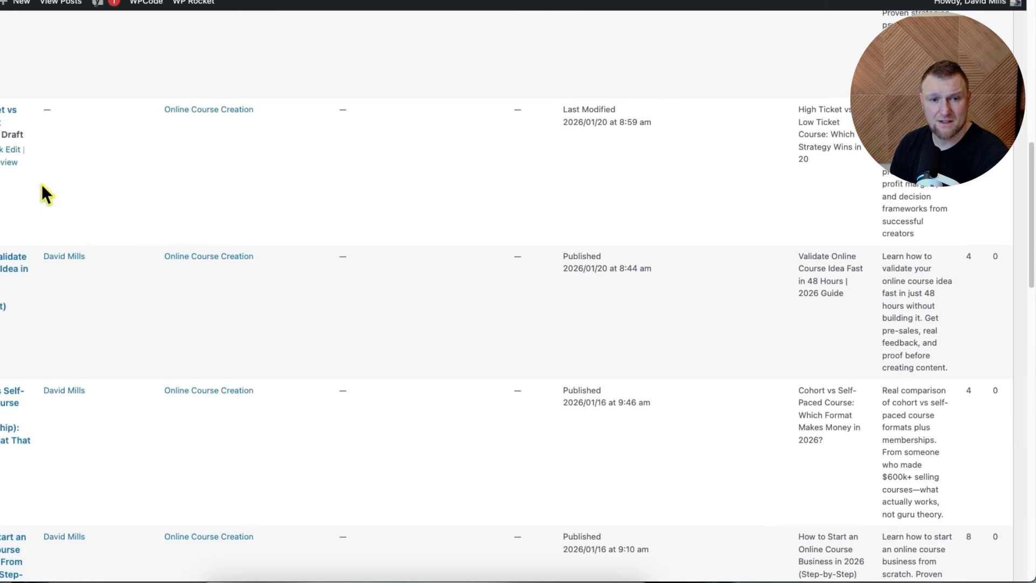
{"action": "scroll", "coordinate": [102, 231], "scroll_direction": "up", "scroll_amount": 13}
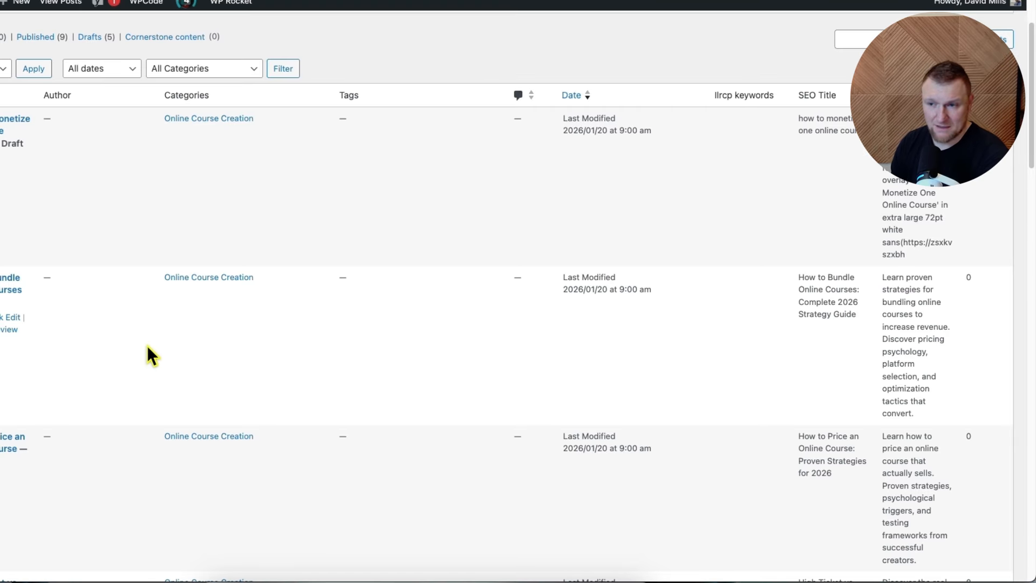
{"action": "scroll", "coordinate": [279, 332], "scroll_direction": "up", "scroll_amount": 4}
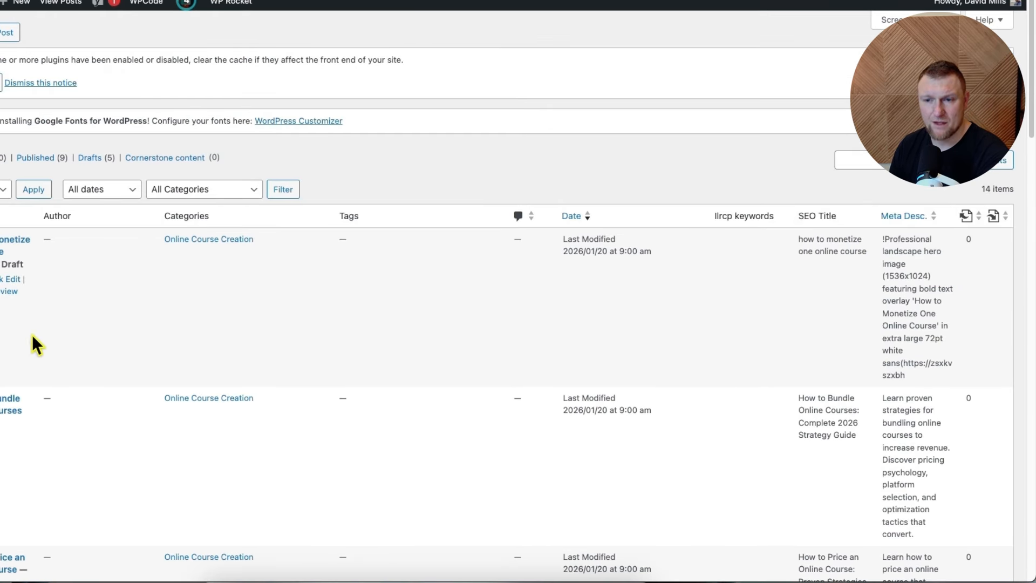
{"action": "scroll", "coordinate": [139, 322], "scroll_direction": "down", "scroll_amount": 4}
{"action": "scroll", "coordinate": [10, 157], "scroll_direction": "up", "scroll_amount": 1}
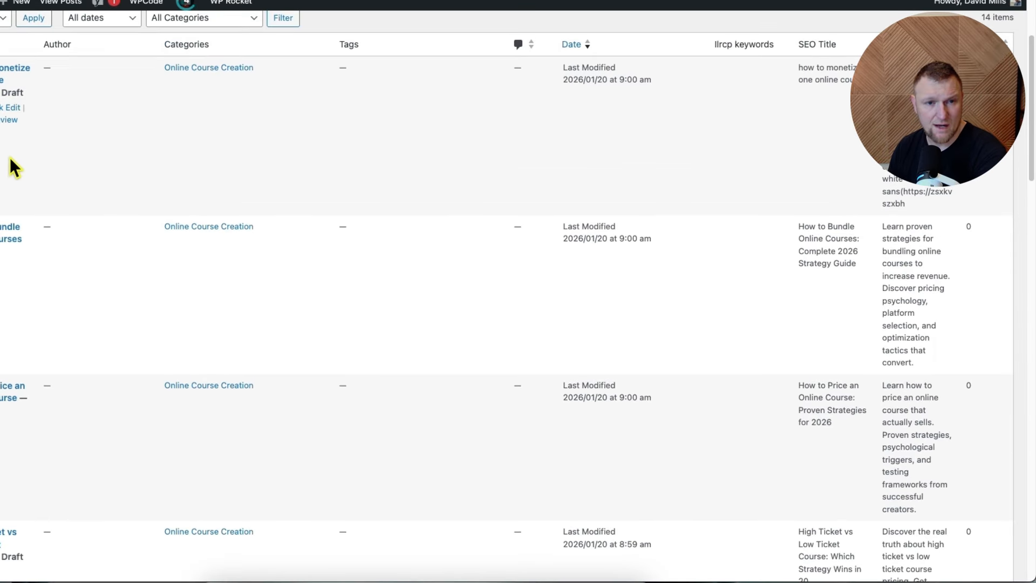
{"action": "scroll", "coordinate": [83, 501], "scroll_direction": "down", "scroll_amount": 3}
{"action": "scroll", "coordinate": [95, 492], "scroll_direction": "down", "scroll_amount": 1}
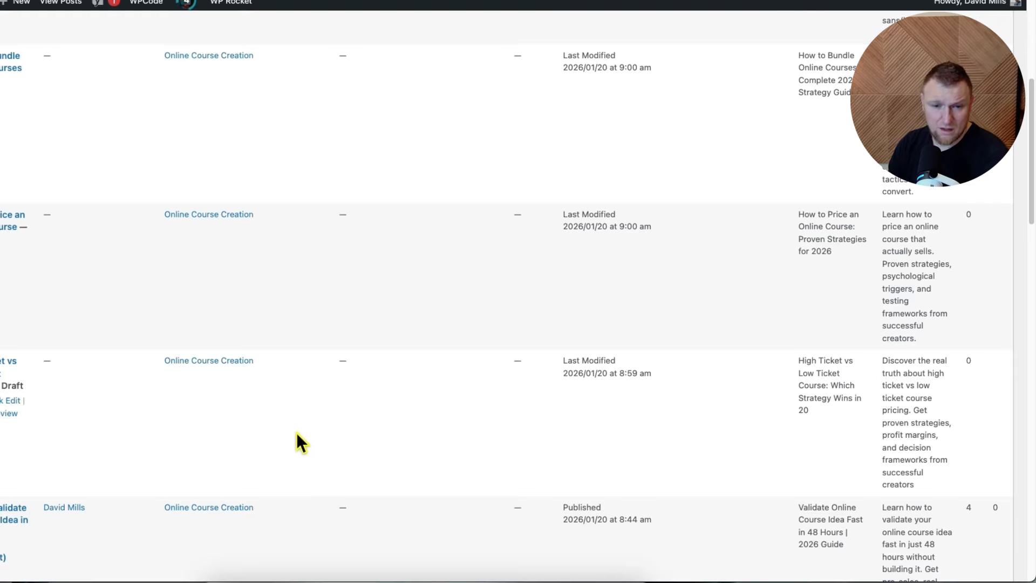
{"action": "scroll", "coordinate": [277, 422], "scroll_direction": "up", "scroll_amount": 1}
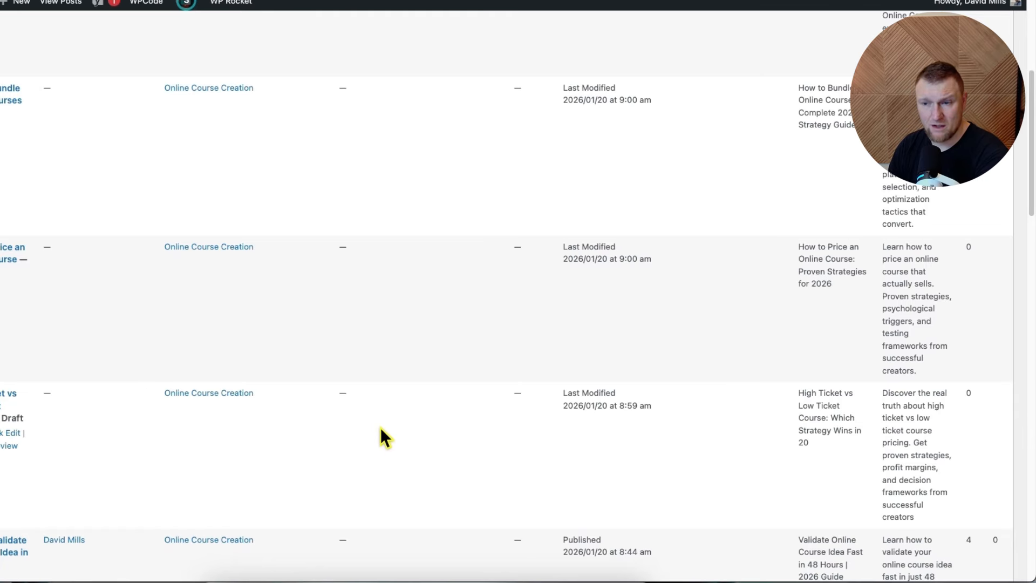
{"action": "scroll", "coordinate": [381, 427], "scroll_direction": "down", "scroll_amount": 3}
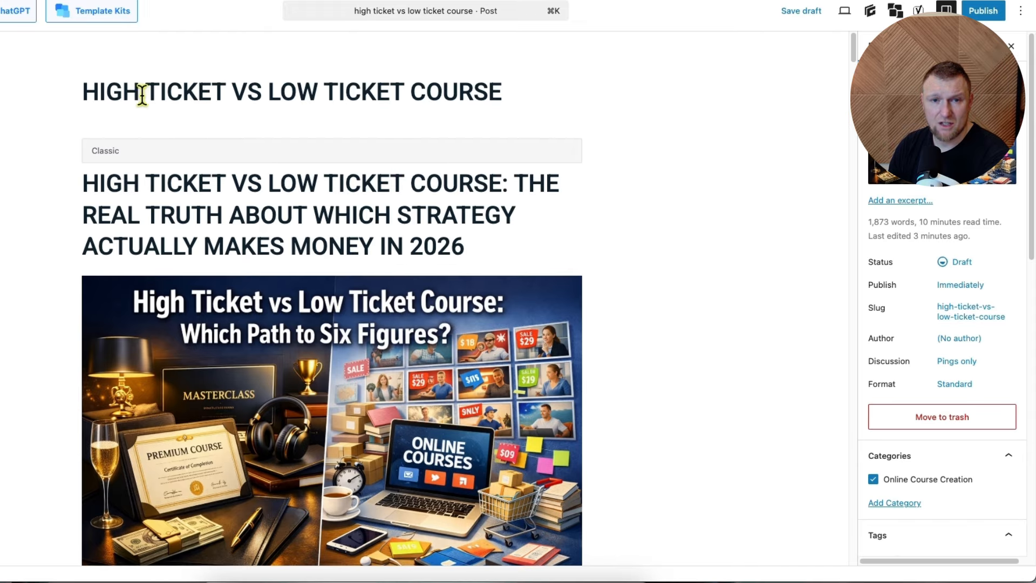
Compare the post title with the longer first heading in the article body, copy that heading and delete it from the body
{"action": "left_click_drag", "start_coordinate": [141, 95], "coordinate": [508, 97]}
{"action": "left_click", "coordinate": [410, 205]}
{"action": "left_click_drag", "start_coordinate": [465, 264], "coordinate": [73, 208]}
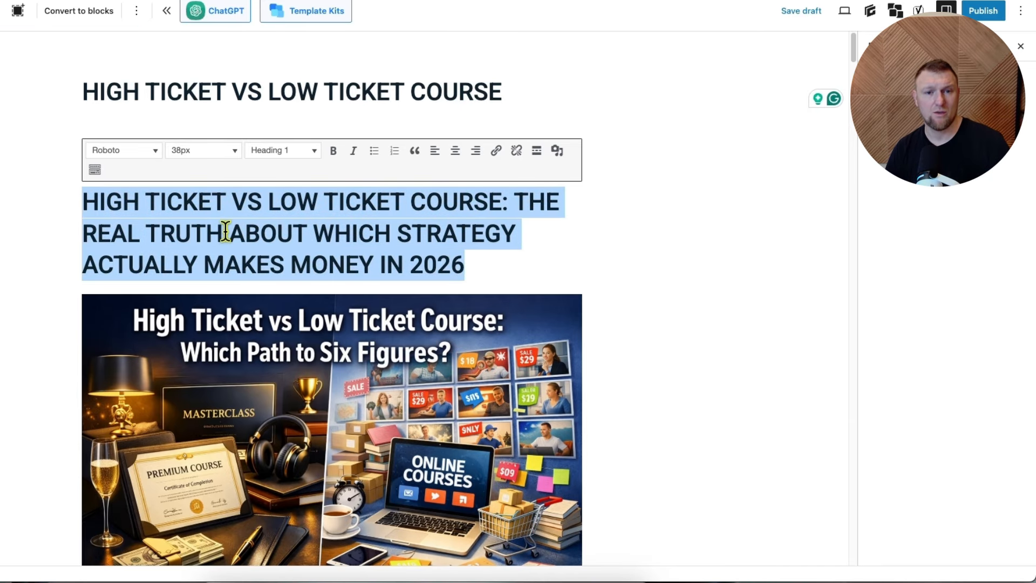
{"action": "left_click", "coordinate": [225, 93]}
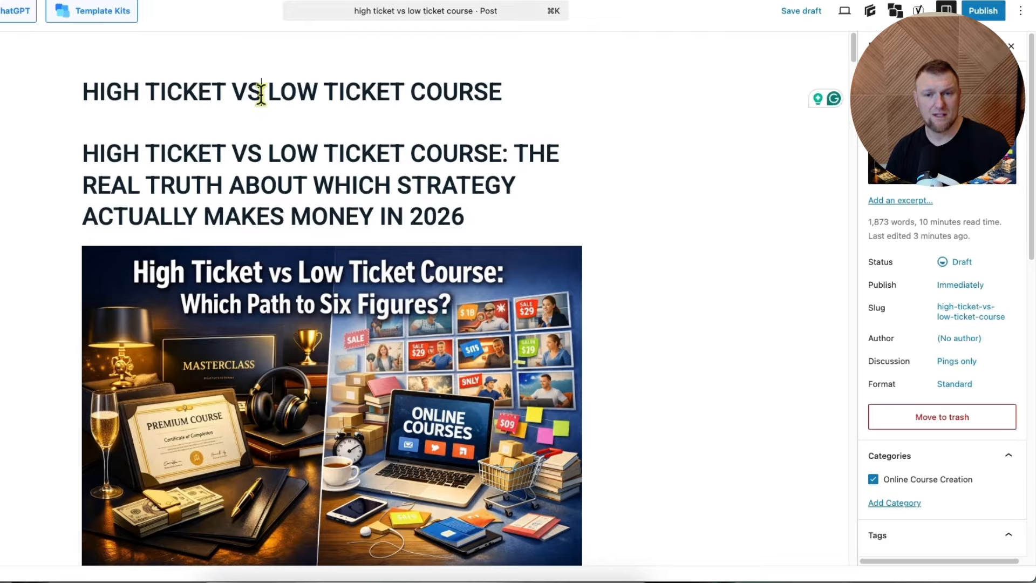
{"action": "left_click", "coordinate": [424, 203]}
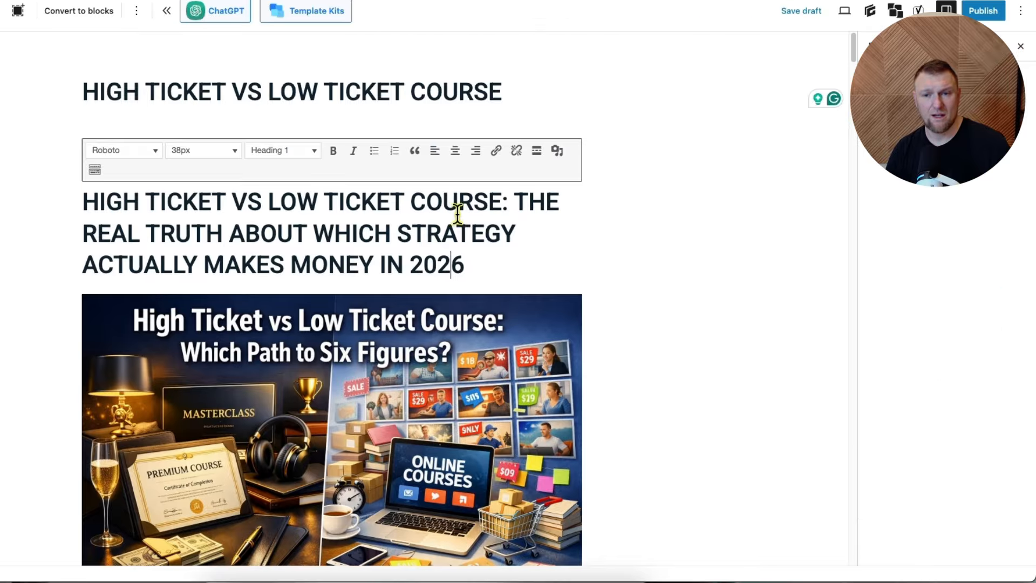
{"action": "left_click_drag", "start_coordinate": [467, 264], "coordinate": [67, 213]}
{"action": "key", "text": "super+c"}
{"action": "key", "text": "BackSpace"}
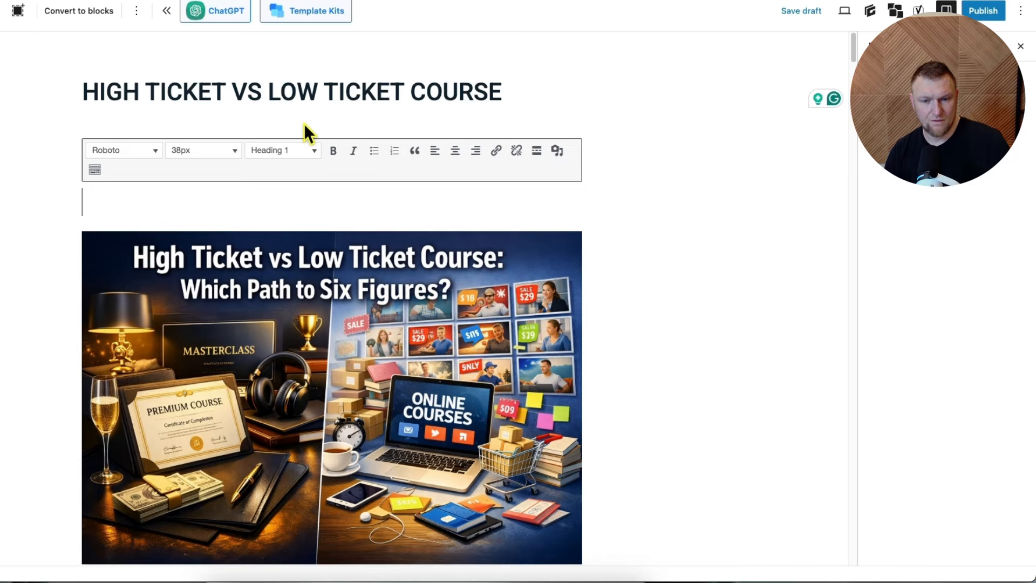
Replace the post title with "High Ticket vs Low Ticket Course: The Real Truth About Which Strategy Actually Makes Money in 2026"
{"action": "left_click", "coordinate": [303, 89]}
{"action": "mouse_move", "coordinate": [484, 92]}
{"action": "left_mouse_down"}
{"action": "mouse_move", "coordinate": [83, 92]}
{"action": "mouse_move", "coordinate": [495, 95]}
{"action": "left_mouse_up"}
{"action": "key", "text": "super+v"}
Create a new category named "Pricing & Monetization" and assign it to the post
{"action": "scroll", "coordinate": [498, 95], "scroll_direction": "down", "scroll_amount": 10}
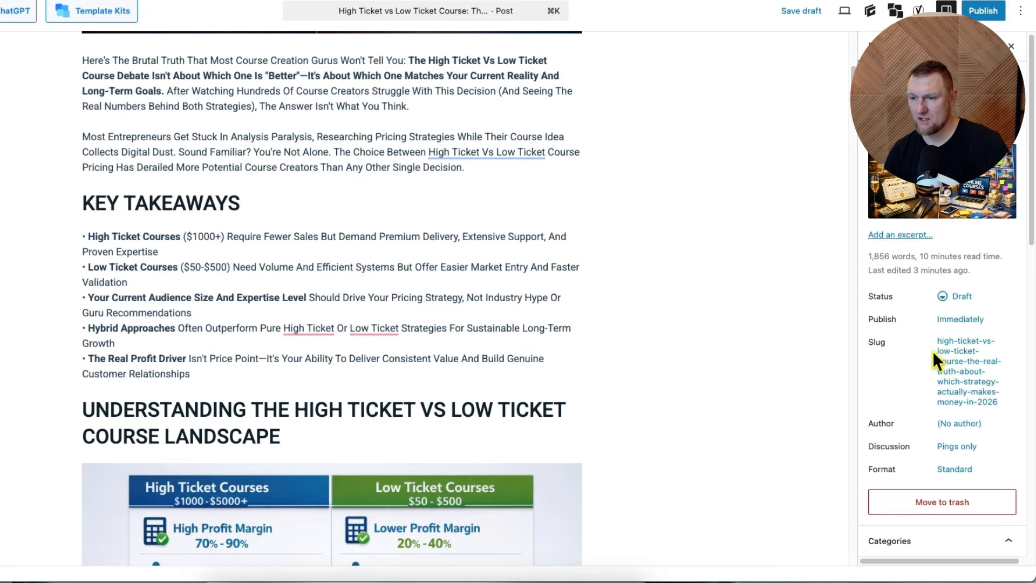
{"action": "scroll", "coordinate": [932, 356], "scroll_direction": "down", "scroll_amount": 4}
{"action": "left_click", "coordinate": [894, 384]}
{"action": "left_click", "coordinate": [899, 429]}
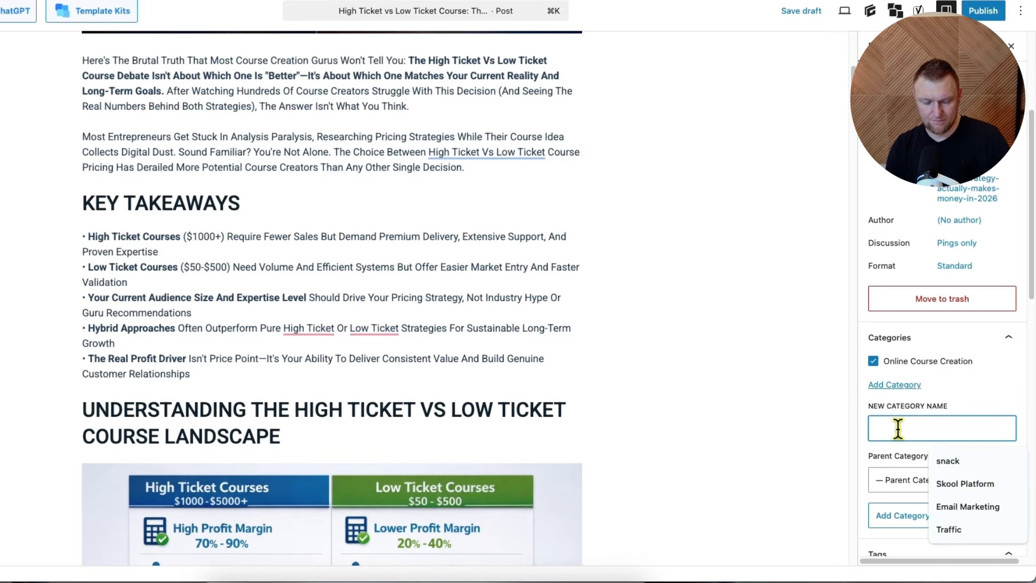
{"action": "type", "text": "Pricing & Monetization"}
{"action": "scroll", "coordinate": [912, 550], "scroll_direction": "down", "scroll_amount": 1}
{"action": "left_click", "coordinate": [914, 494]}
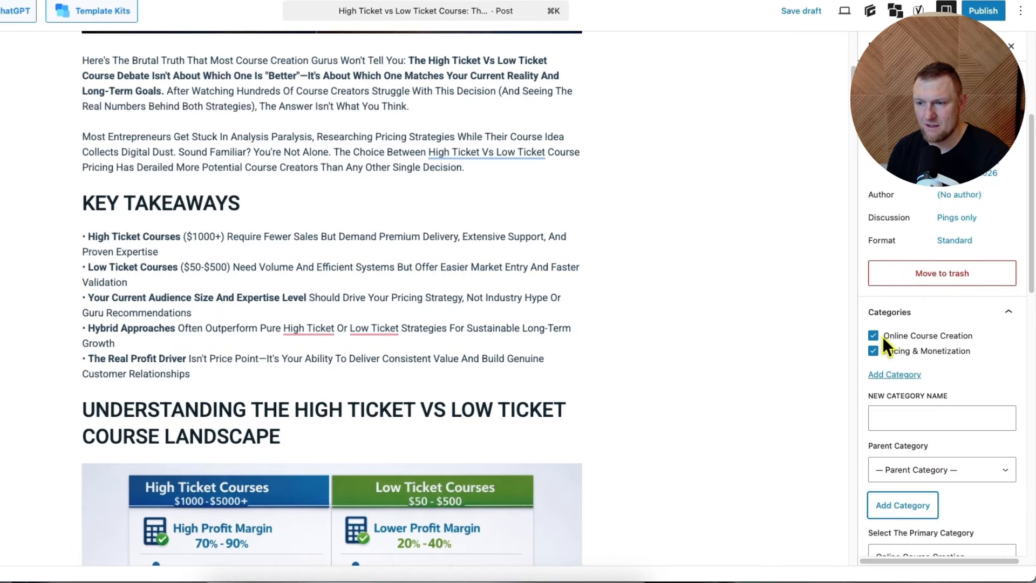
Examine the article down to its references and the leftover SEO meta title, meta description and schema text at its end
{"action": "scroll", "coordinate": [914, 387], "scroll_direction": "down", "scroll_amount": 10}
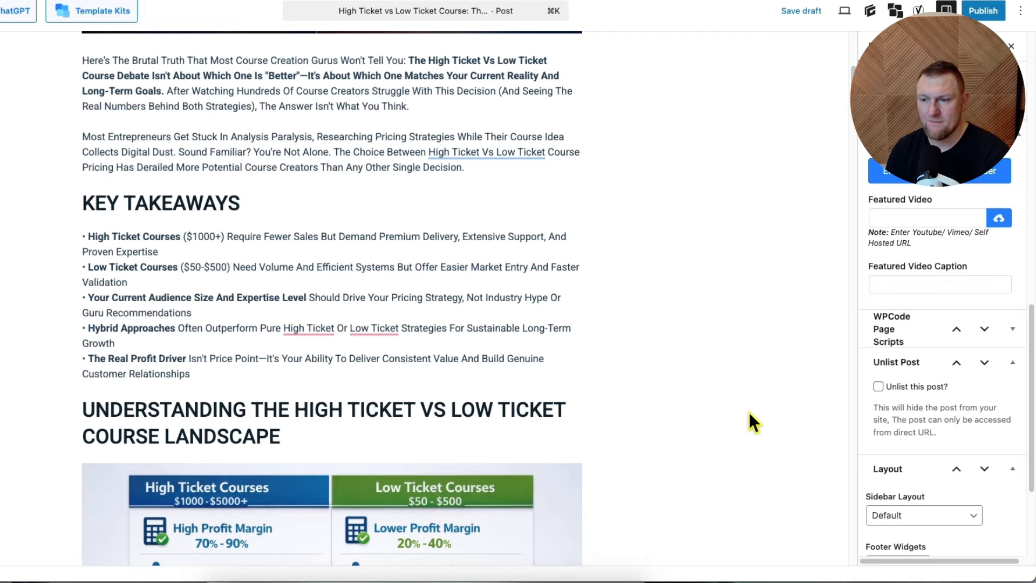
{"action": "scroll", "coordinate": [750, 419], "scroll_direction": "down", "scroll_amount": 20}
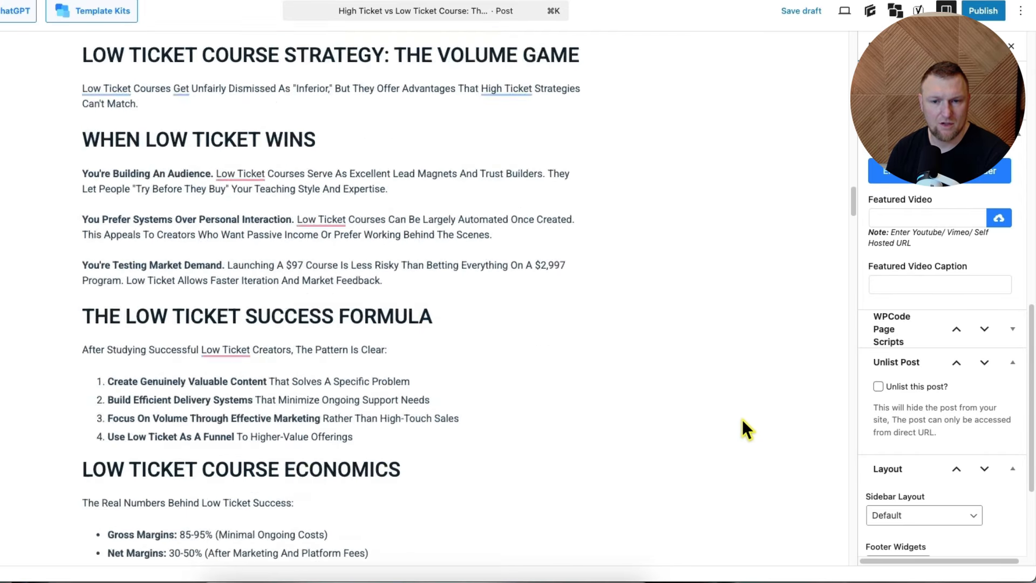
{"action": "scroll", "coordinate": [742, 420], "scroll_direction": "down", "scroll_amount": 20}
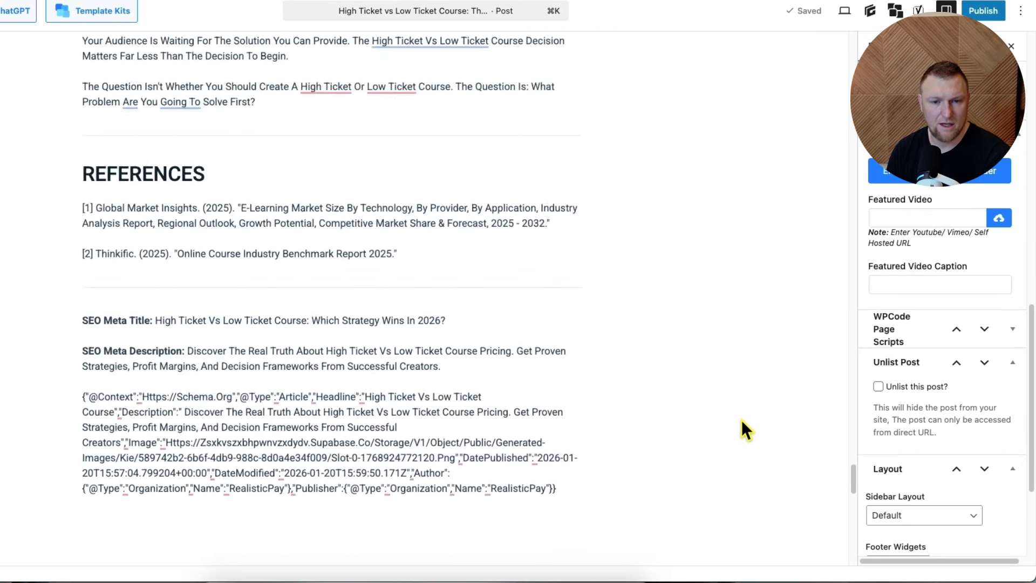
{"action": "scroll", "coordinate": [742, 427], "scroll_direction": "down", "scroll_amount": 8}
{"action": "scroll", "coordinate": [742, 426], "scroll_direction": "up", "scroll_amount": 8}
{"action": "left_click", "coordinate": [85, 308]}
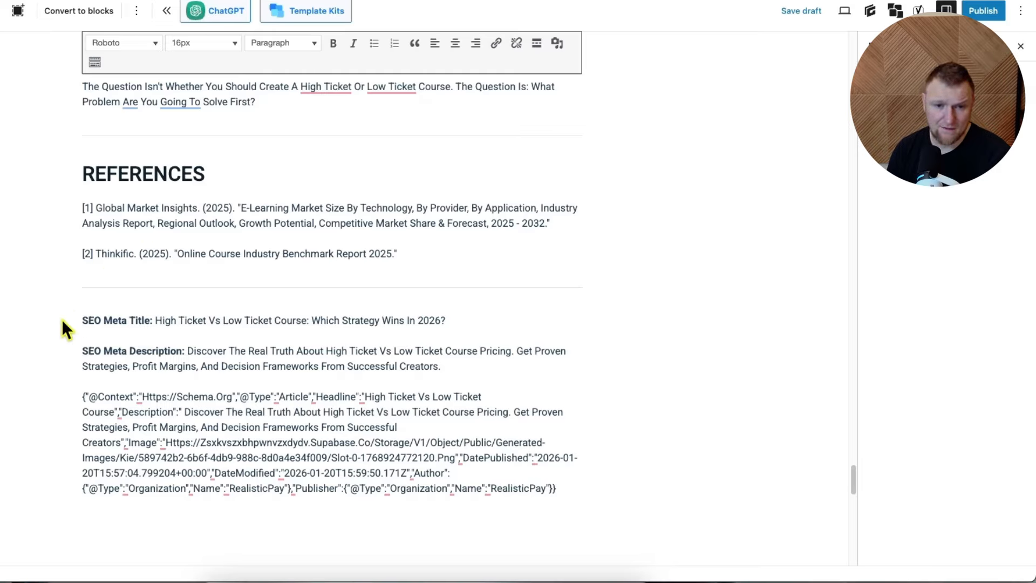
{"action": "left_click_drag", "start_coordinate": [83, 318], "coordinate": [537, 523]}
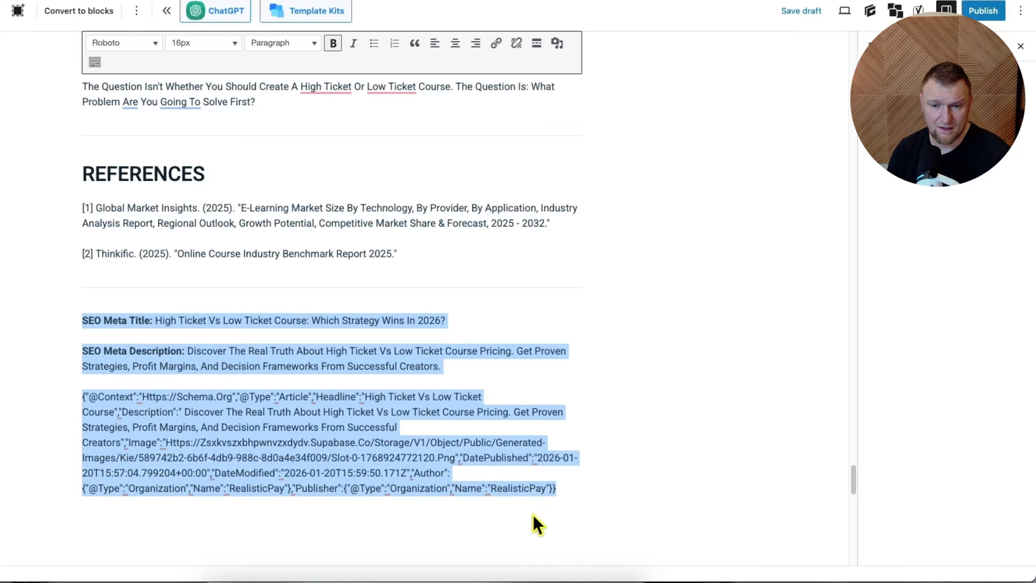
{"action": "left_click", "coordinate": [236, 276]}
{"action": "left_click", "coordinate": [166, 296]}
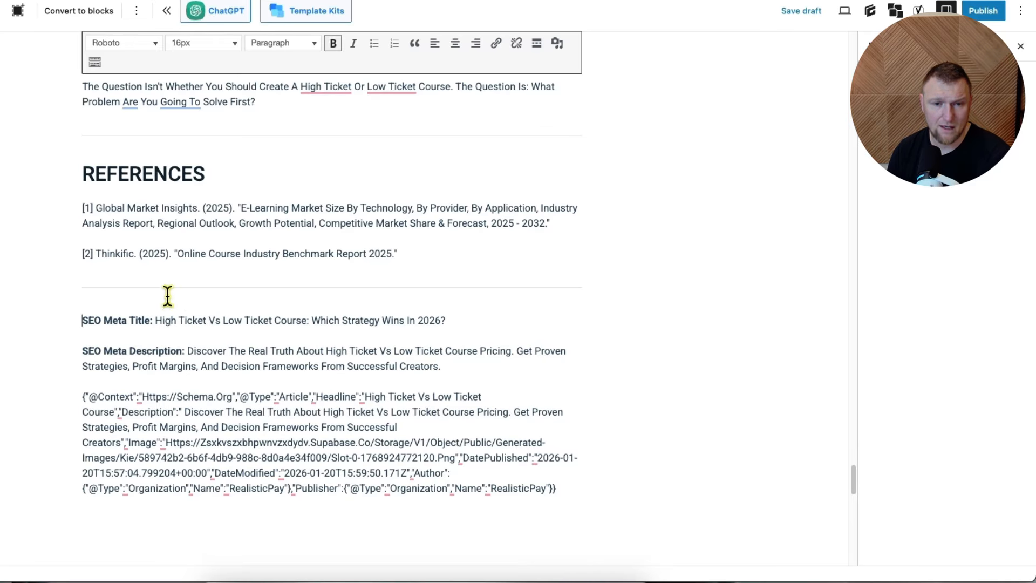
{"action": "left_click_drag", "start_coordinate": [82, 322], "coordinate": [559, 488]}
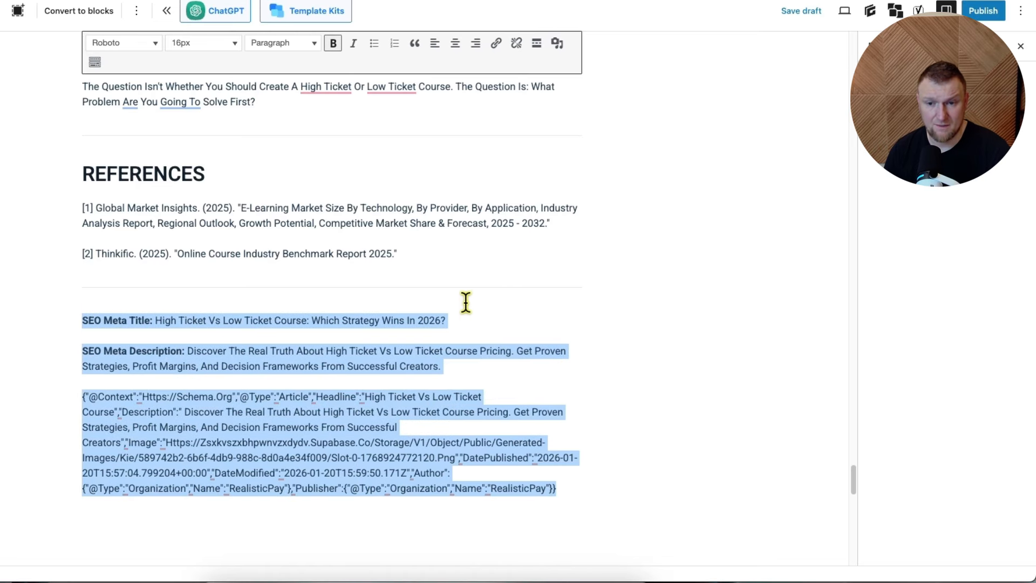
{"action": "left_click", "coordinate": [469, 317]}
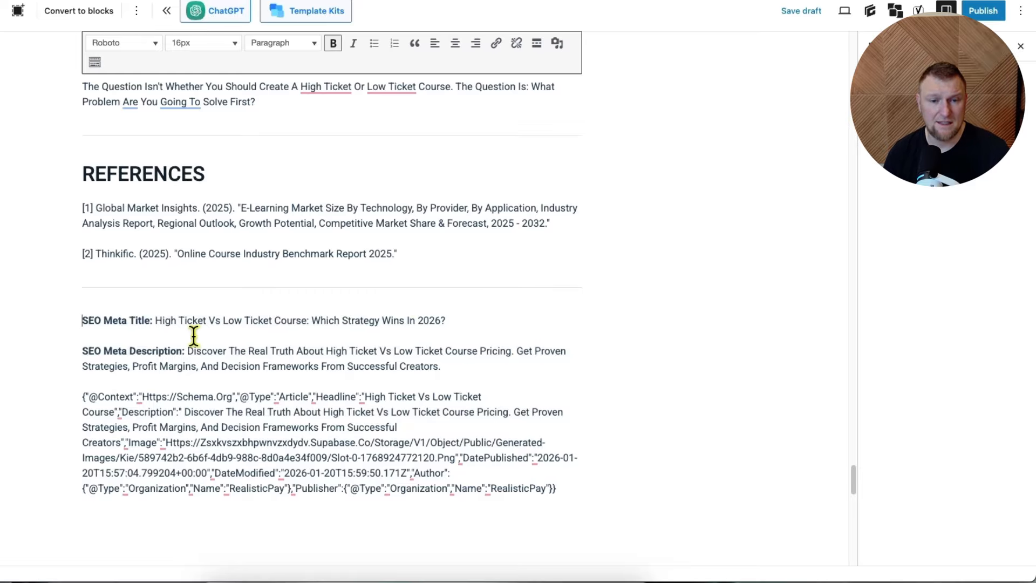
Replace the SEO title with the meta title from the article's end, "High Ticket Vs Low Ticket Course: Which Strategy Wins In 2026?"
{"action": "left_click_drag", "start_coordinate": [156, 320], "coordinate": [448, 320]}
{"action": "key", "text": "ctrl+c"}
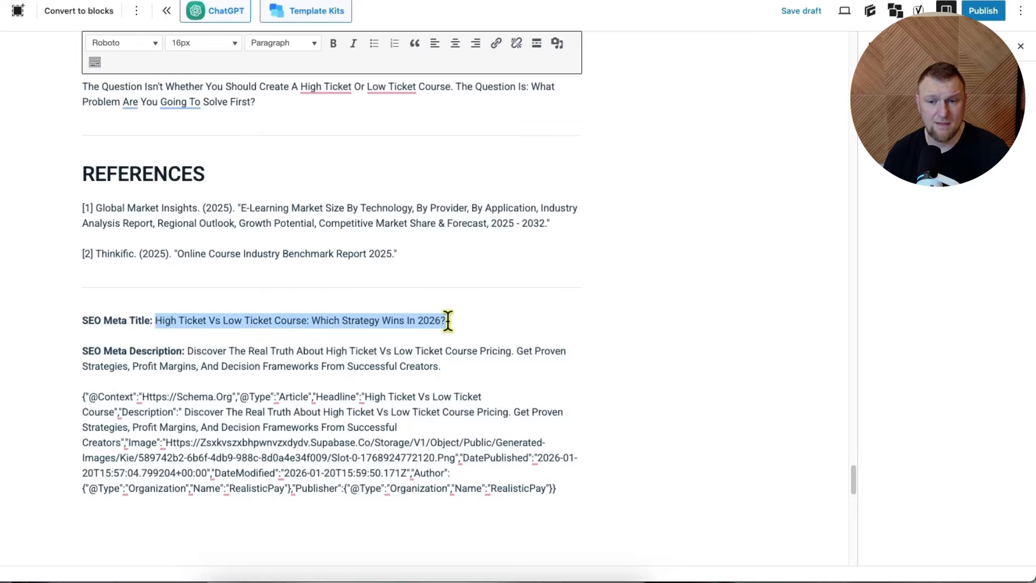
{"action": "scroll", "coordinate": [365, 412], "scroll_direction": "down", "scroll_amount": 10}
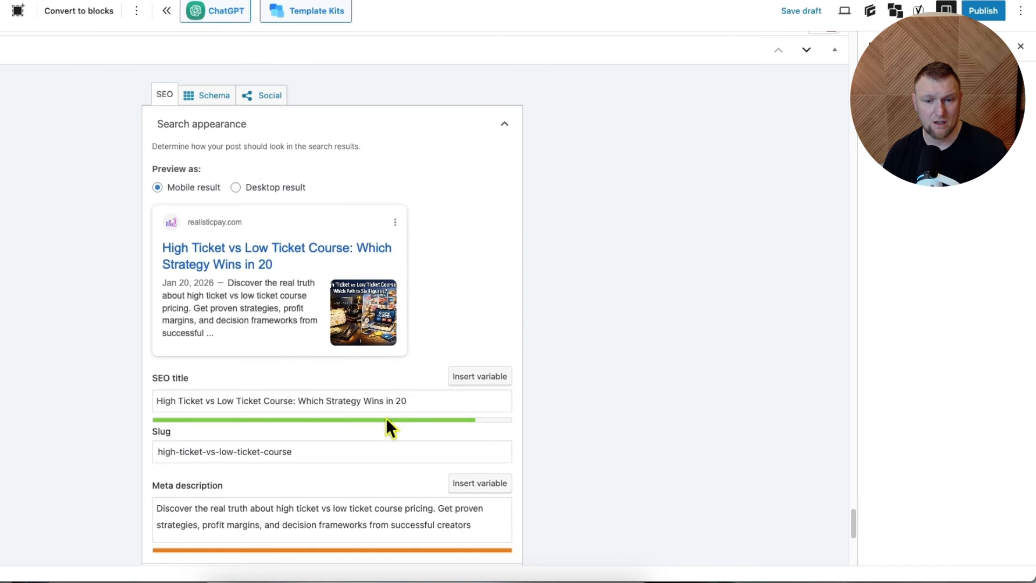
{"action": "left_click_drag", "start_coordinate": [409, 400], "coordinate": [161, 401]}
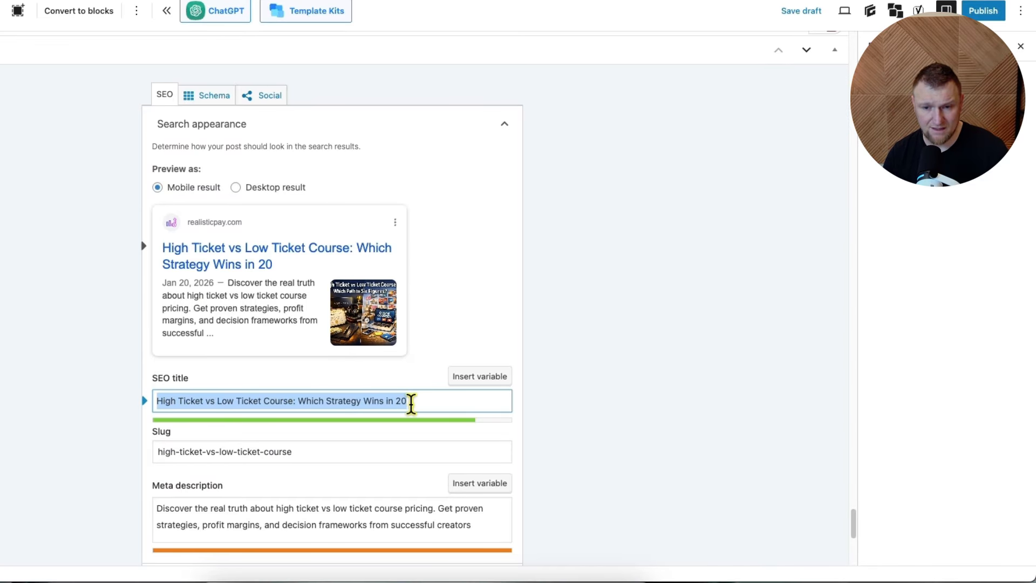
{"action": "left_click_drag", "start_coordinate": [450, 404], "coordinate": [153, 400]}
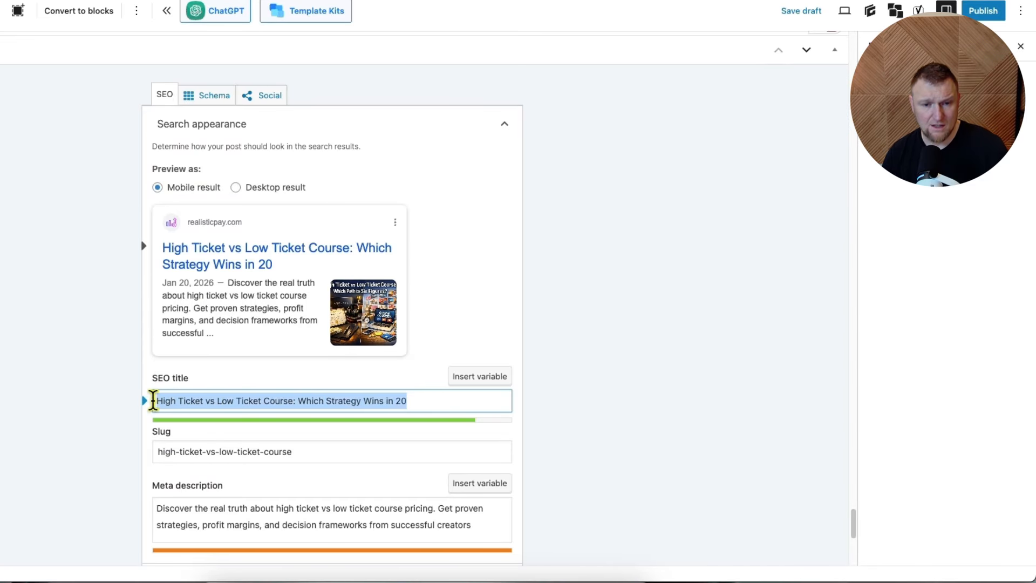
{"action": "key", "text": "ctrl+v"}
Delete the leftover SEO meta title, meta description and schema text below the references, including the separator above them
{"action": "scroll", "coordinate": [363, 389], "scroll_direction": "up", "scroll_amount": 12}
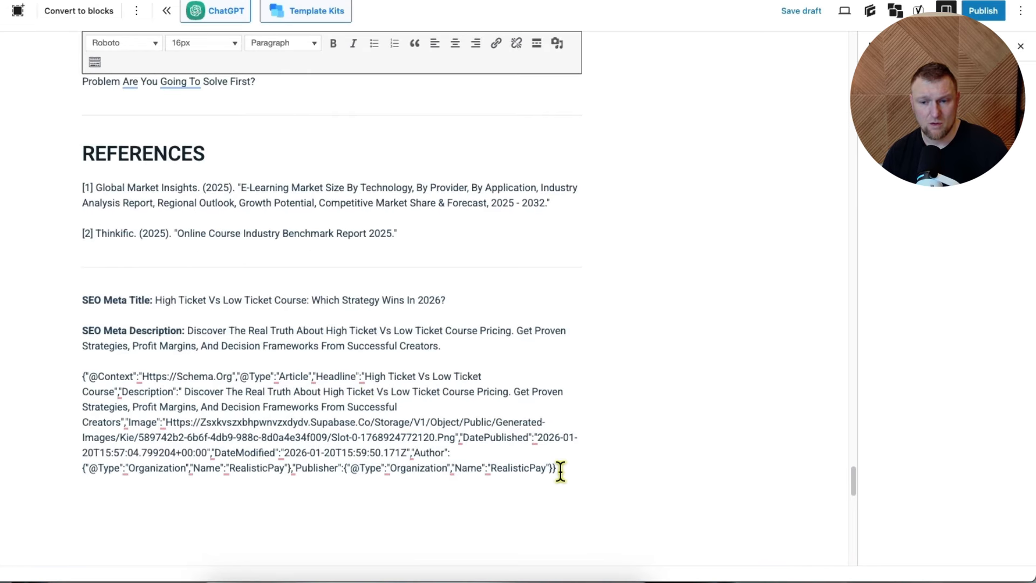
{"action": "left_click_drag", "start_coordinate": [513, 479], "coordinate": [74, 299]}
{"action": "key", "text": "BackSpace"}
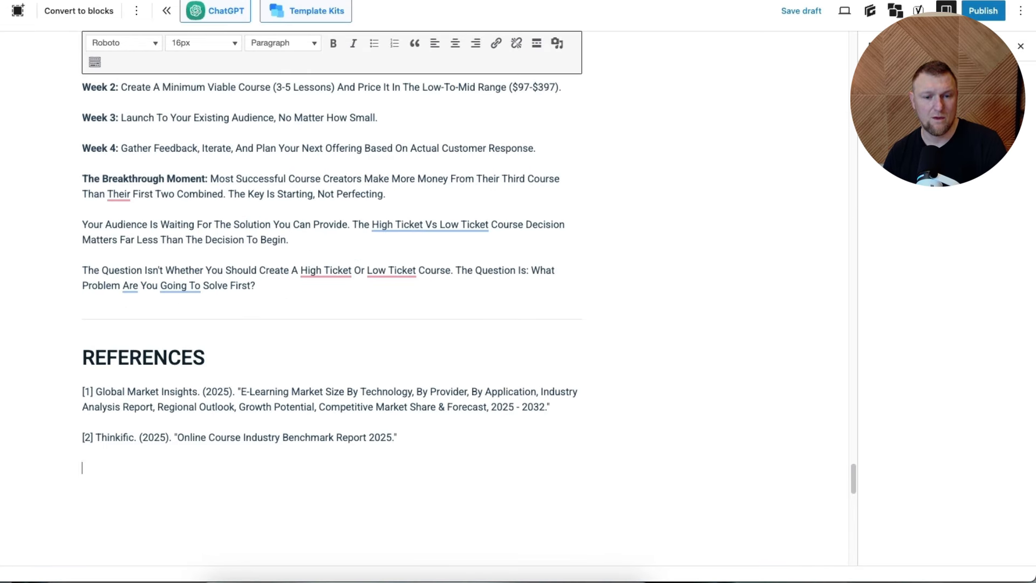
Check the post's search appearance preview, SEO title, slug and meta description
{"action": "scroll", "coordinate": [548, 329], "scroll_direction": "down", "scroll_amount": 15}
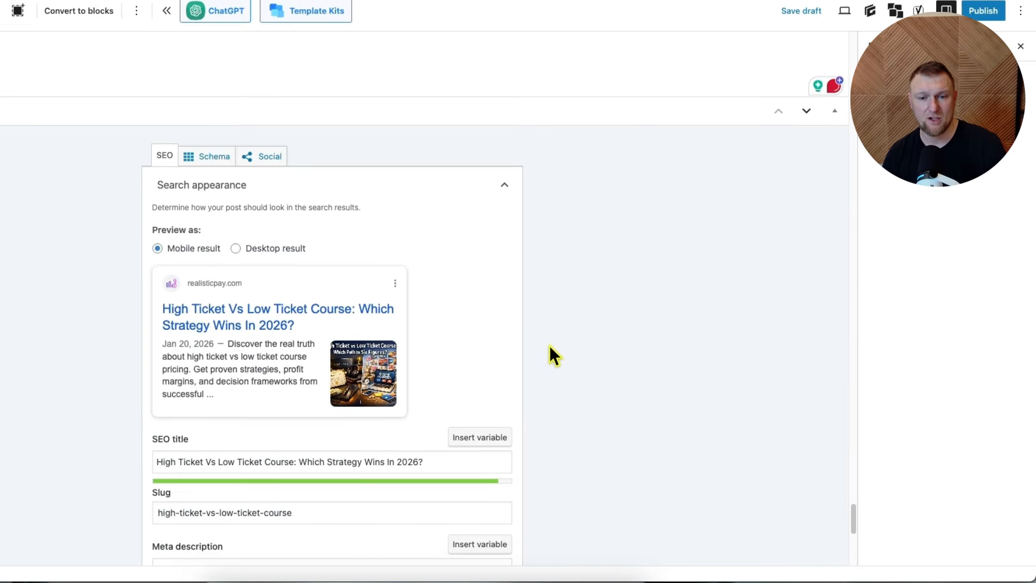
{"action": "scroll", "coordinate": [393, 445], "scroll_direction": "down", "scroll_amount": 2}
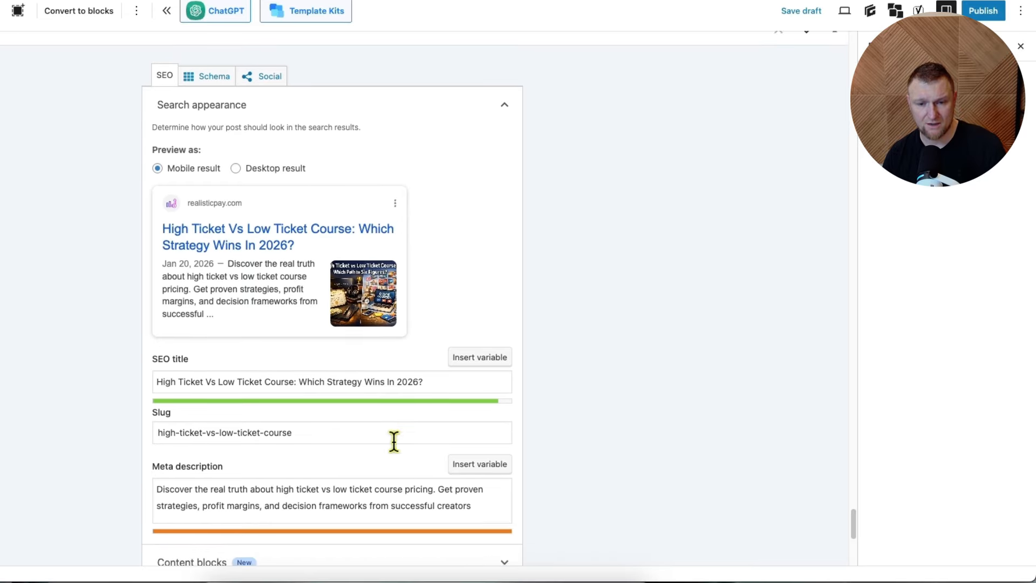
{"action": "scroll", "coordinate": [603, 361], "scroll_direction": "up", "scroll_amount": 4}
{"action": "scroll", "coordinate": [709, 380], "scroll_direction": "up", "scroll_amount": 2}
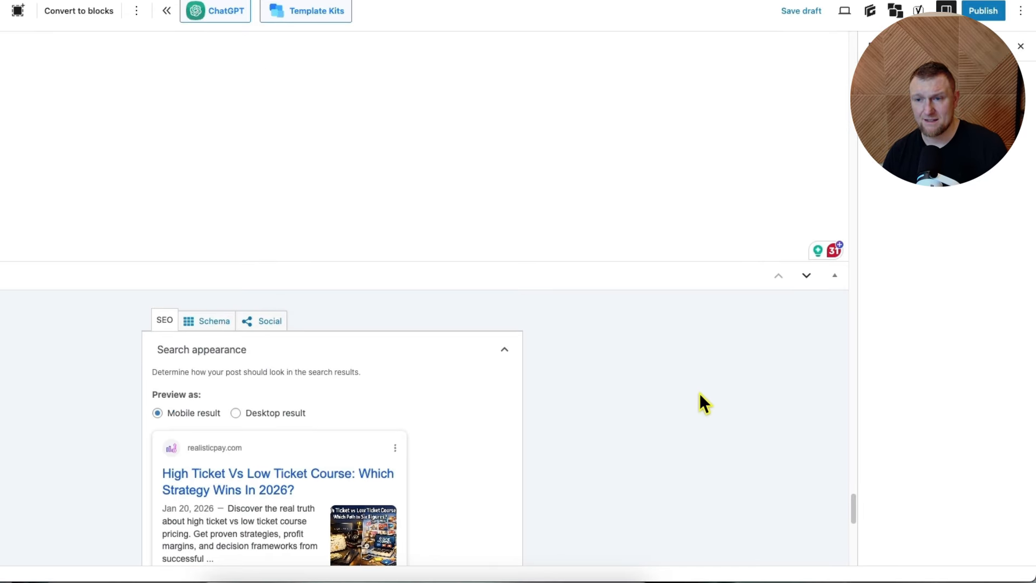
{"action": "scroll", "coordinate": [448, 460], "scroll_direction": "down", "scroll_amount": 4}
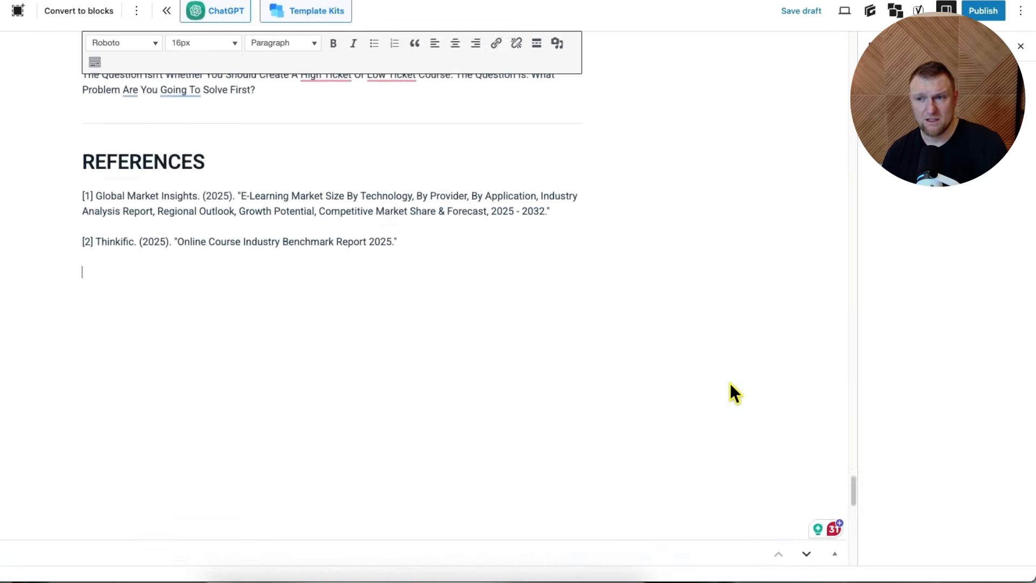
Return to the start of the article, remove the empty line above the hero image and hide the post settings
{"action": "scroll", "coordinate": [729, 383], "scroll_direction": "up", "scroll_amount": 20}
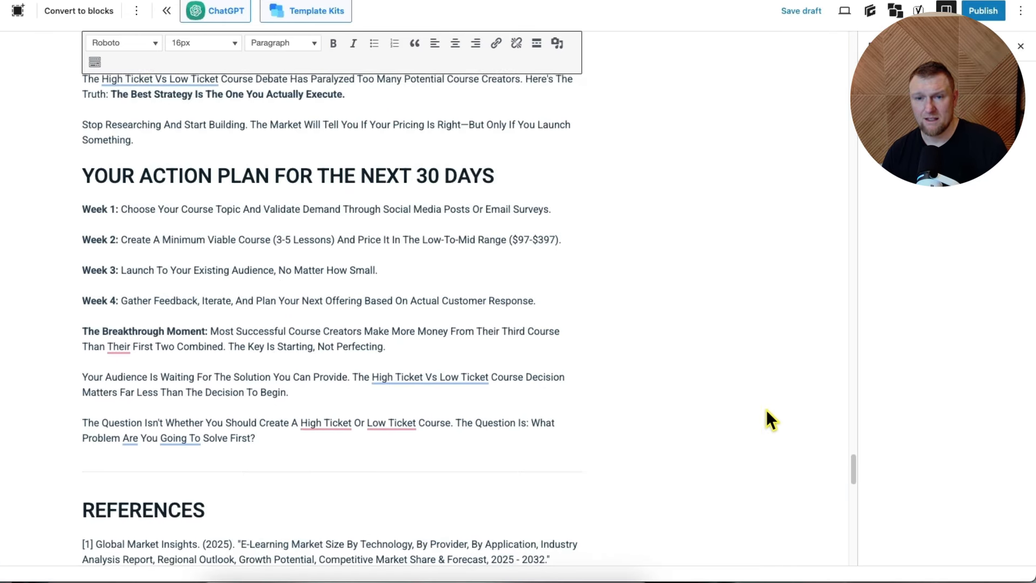
{"action": "scroll", "coordinate": [591, 368], "scroll_direction": "up", "scroll_amount": 20}
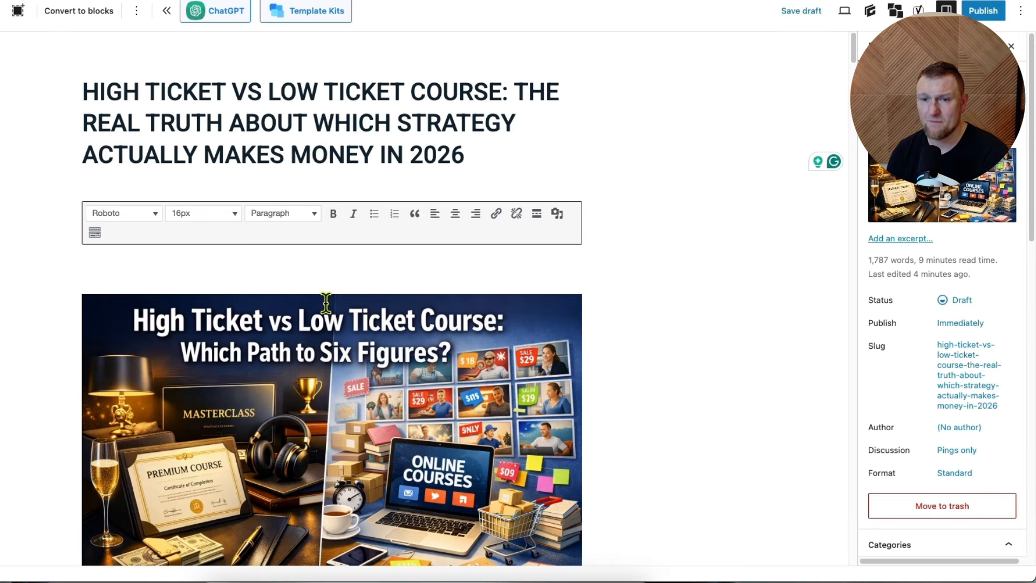
{"action": "left_click", "coordinate": [1018, 52]}
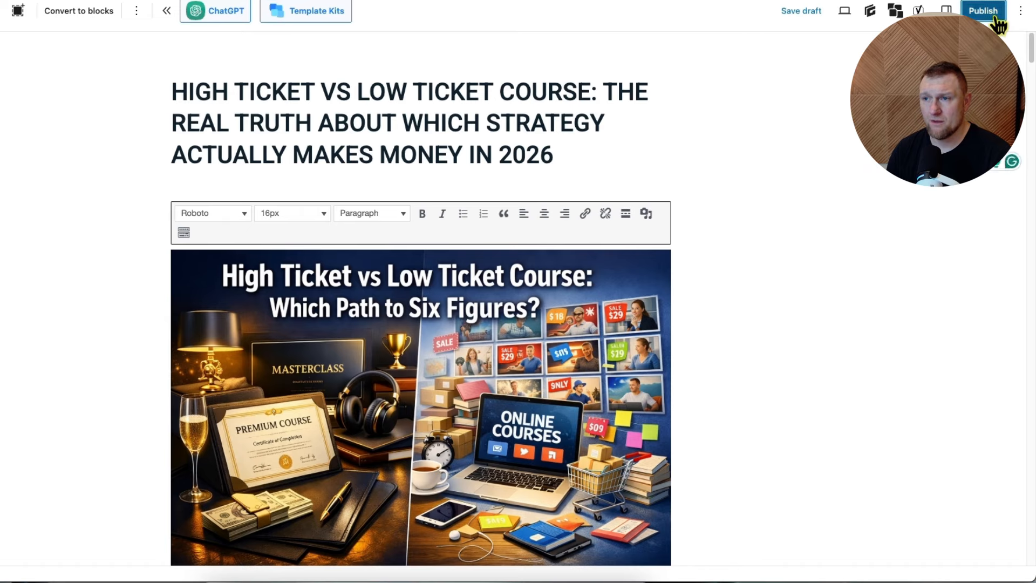
Schedule the high ticket vs low ticket course post for publication on 21 January 2026 at 8:00 AM
{"action": "left_click", "coordinate": [998, 24]}
{"action": "left_click", "coordinate": [1007, 177]}
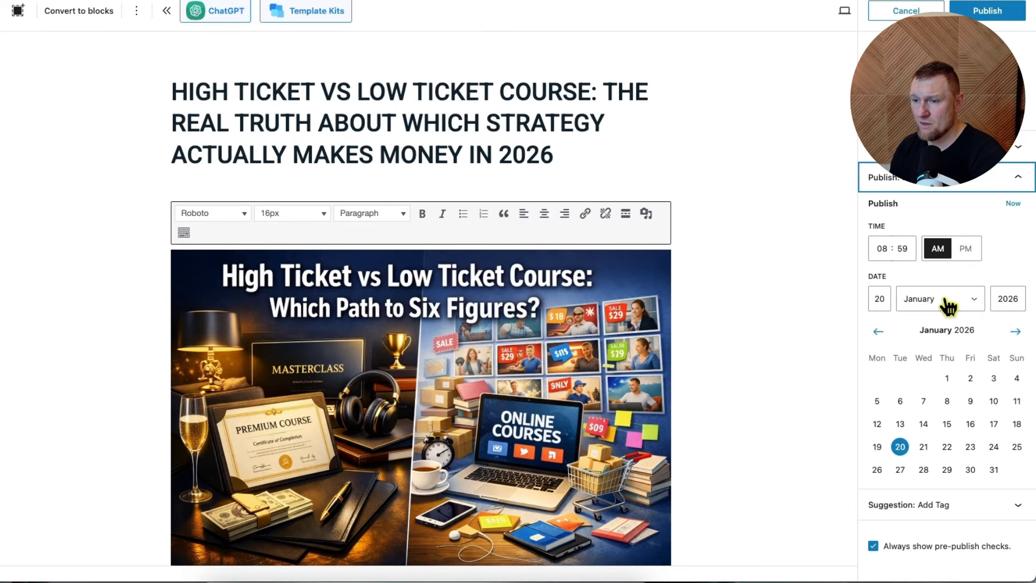
{"action": "left_click", "coordinate": [878, 299]}
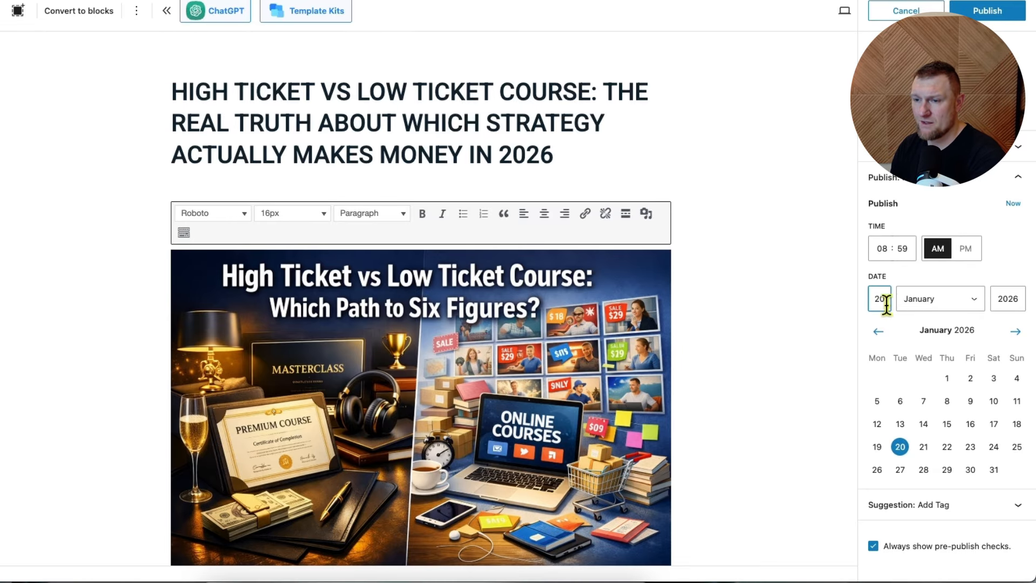
{"action": "left_click", "coordinate": [924, 447]}
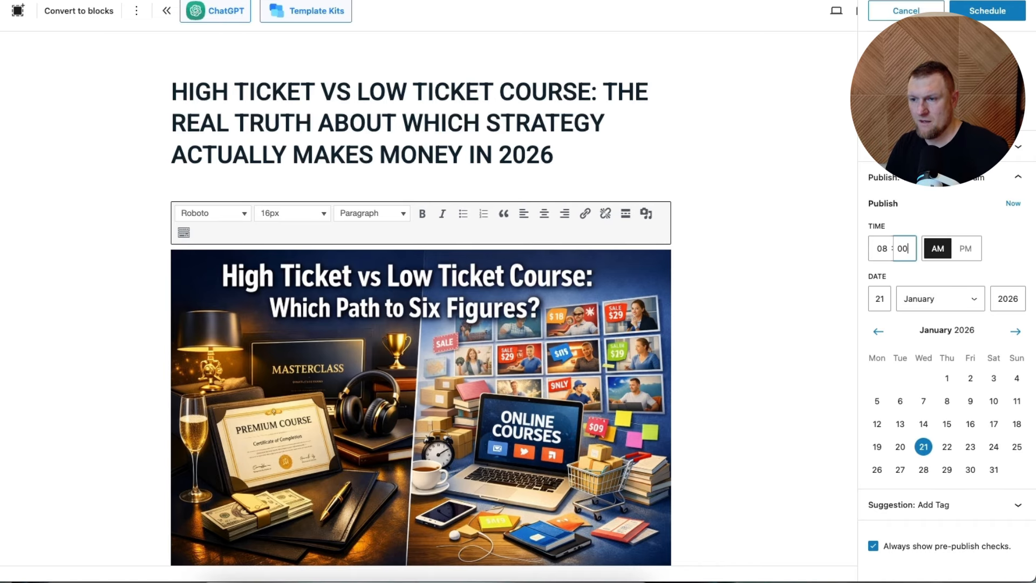
{"action": "left_click", "coordinate": [999, 239]}
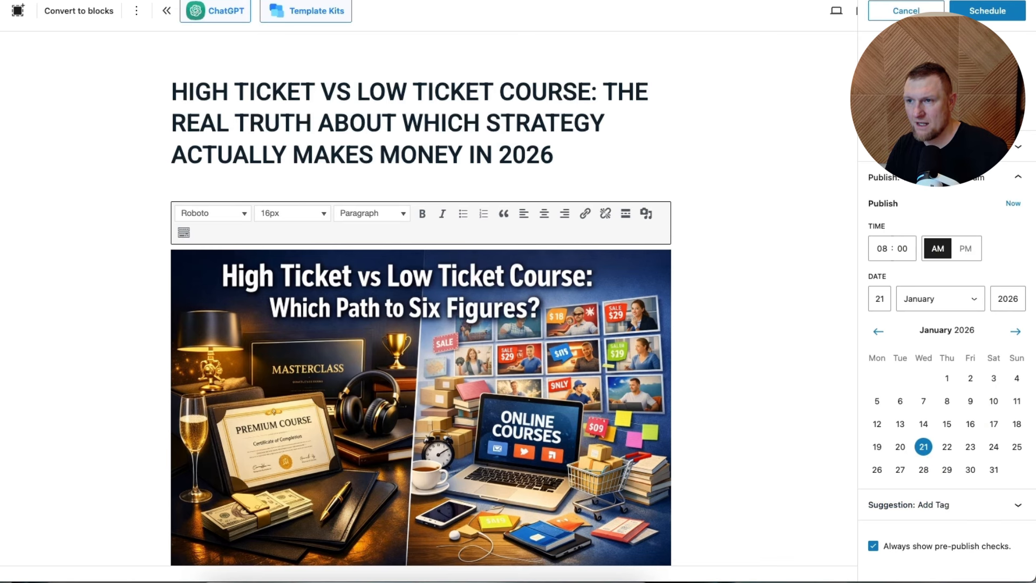
{"action": "left_click", "coordinate": [990, 14]}
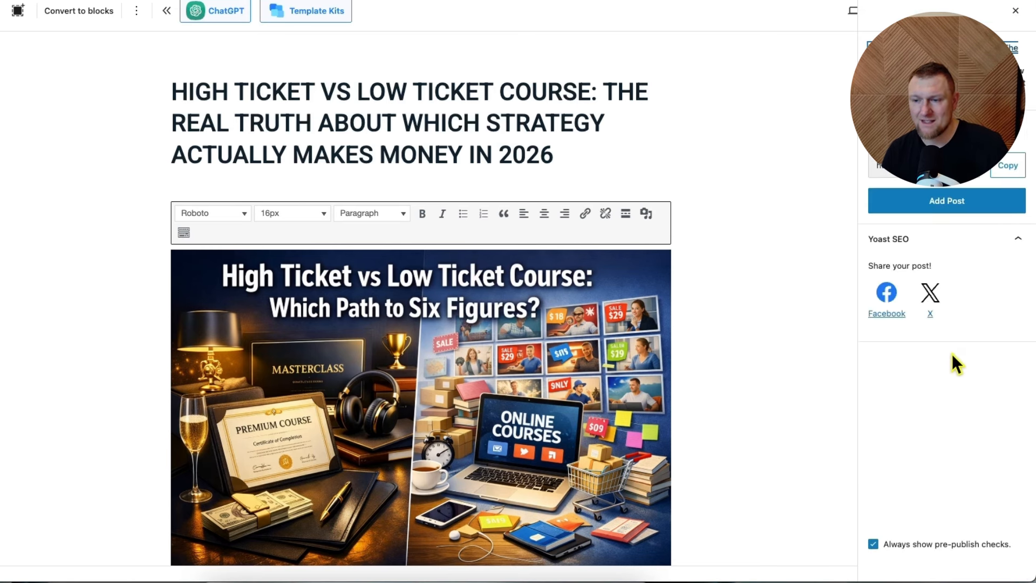
Return to the posts list, look through the articles and show only the scheduled posts
{"action": "left_click", "coordinate": [1, 11]}
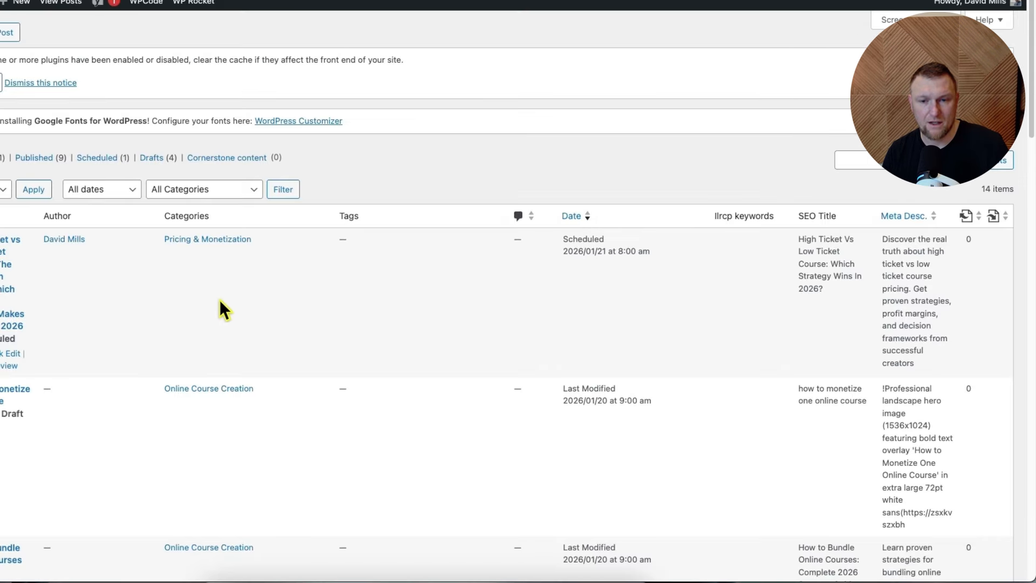
{"action": "scroll", "coordinate": [8, 367], "scroll_direction": "down", "scroll_amount": 6}
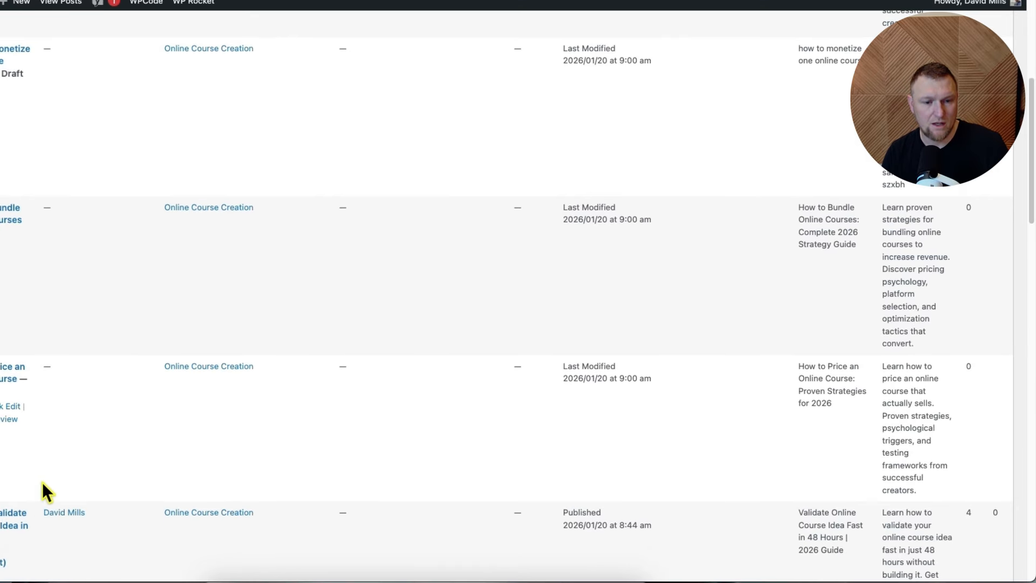
{"action": "scroll", "coordinate": [46, 492], "scroll_direction": "up", "scroll_amount": 6}
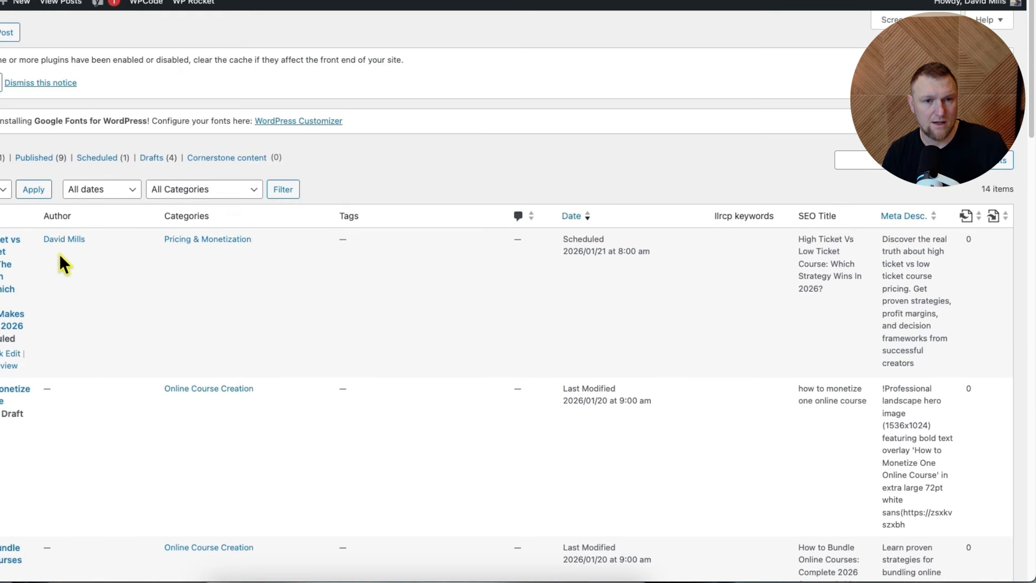
{"action": "left_click", "coordinate": [96, 159]}
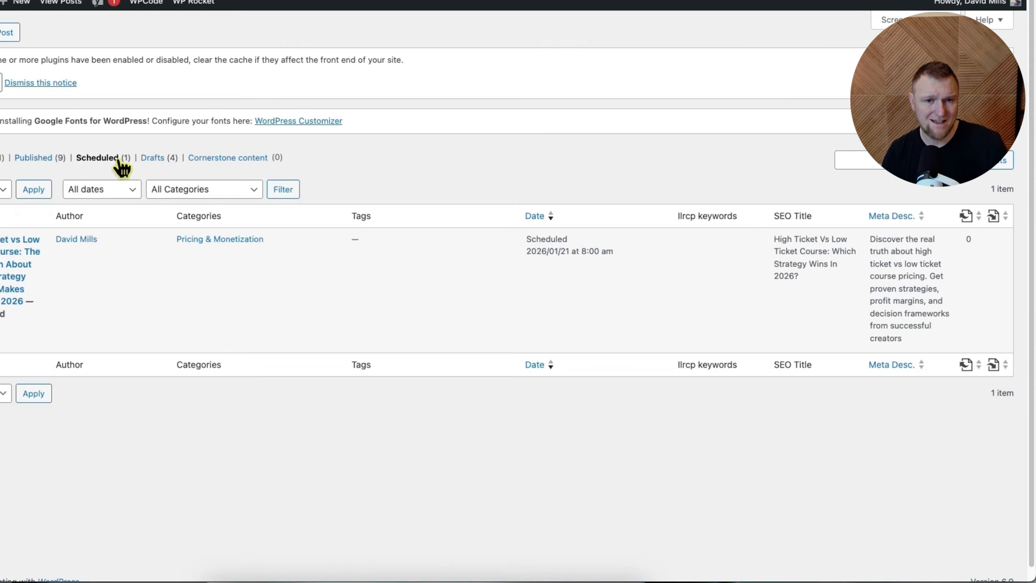
List the draft posts and open "how to price an online course" with its article body ready for editing
{"action": "left_click", "coordinate": [155, 162]}
{"action": "scroll", "coordinate": [82, 356], "scroll_direction": "down", "scroll_amount": 3}
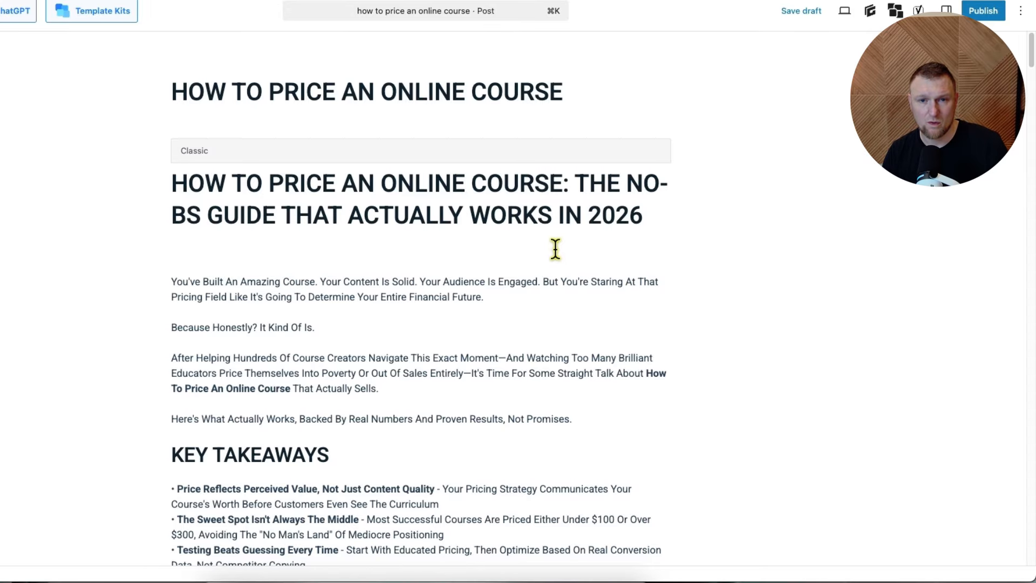
{"action": "left_click", "coordinate": [550, 249]}
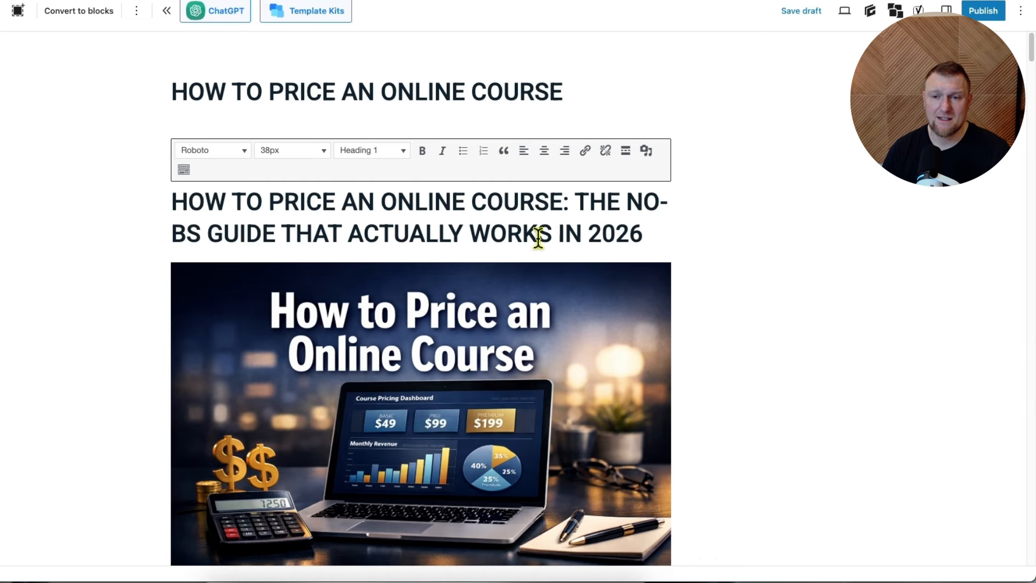
Move the article's duplicate heading into the post title, "How to Price an Online Course: The No-BS Guide That Actually Works in 2026"
{"action": "left_click_drag", "start_coordinate": [648, 233], "coordinate": [283, 213]}
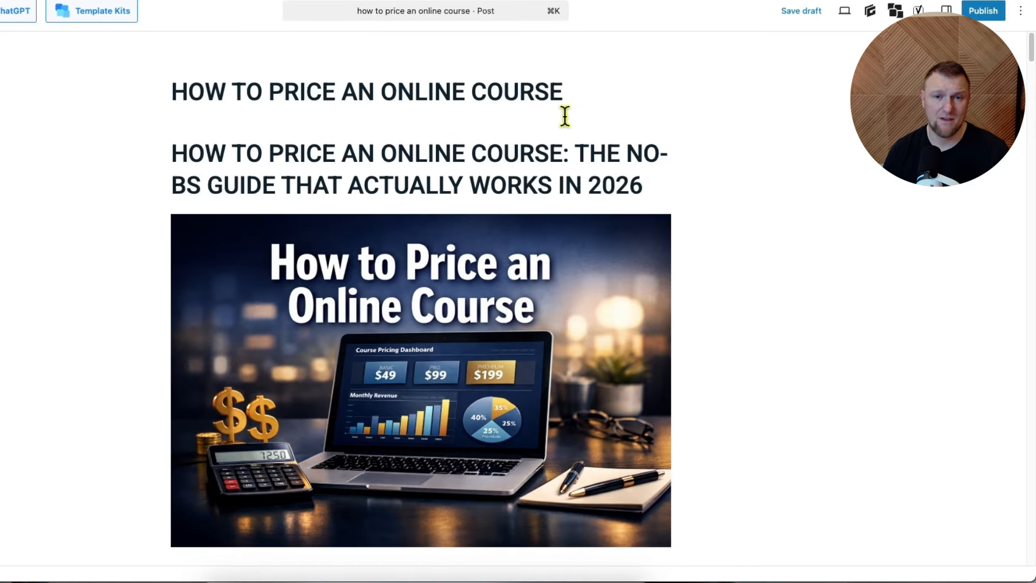
{"action": "left_click", "coordinate": [293, 163]}
{"action": "left_click_drag", "start_coordinate": [656, 229], "coordinate": [166, 213]}
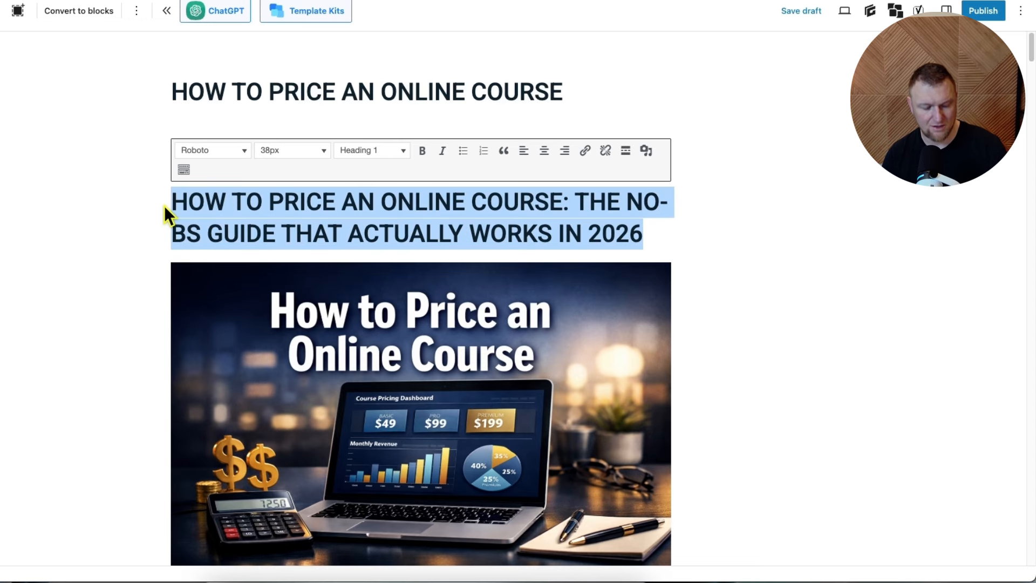
{"action": "key", "text": "BackSpace"}
{"action": "scroll", "coordinate": [323, 161], "scroll_direction": "down", "scroll_amount": 2}
{"action": "scroll", "coordinate": [365, 44], "scroll_direction": "up", "scroll_amount": 1}
{"action": "left_click", "coordinate": [366, 43]}
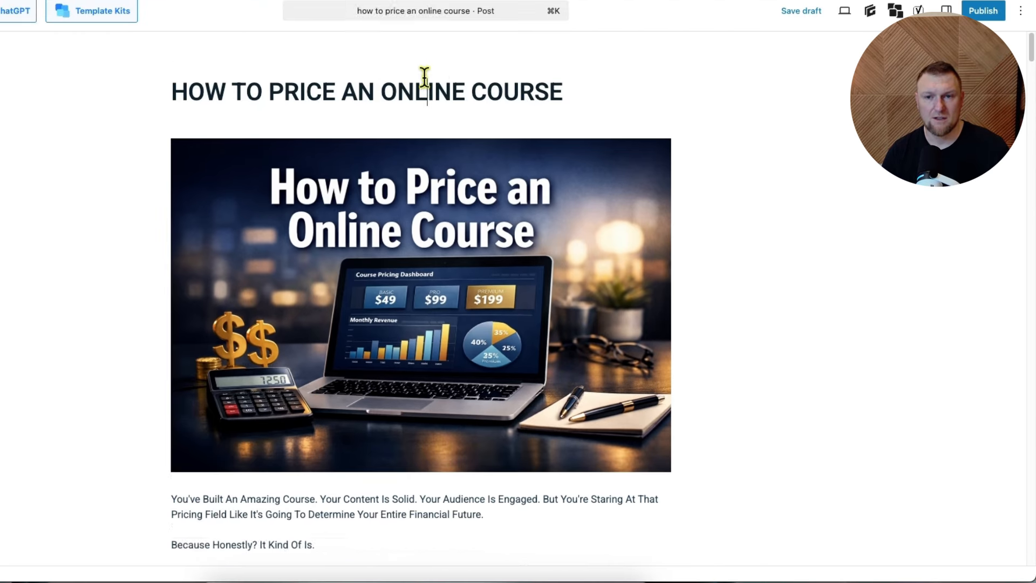
{"action": "key", "text": "ctrl+a"}
{"action": "type", "text": "How to Price an Online Course: The No-BS Guide That Actually Works in 2026"}
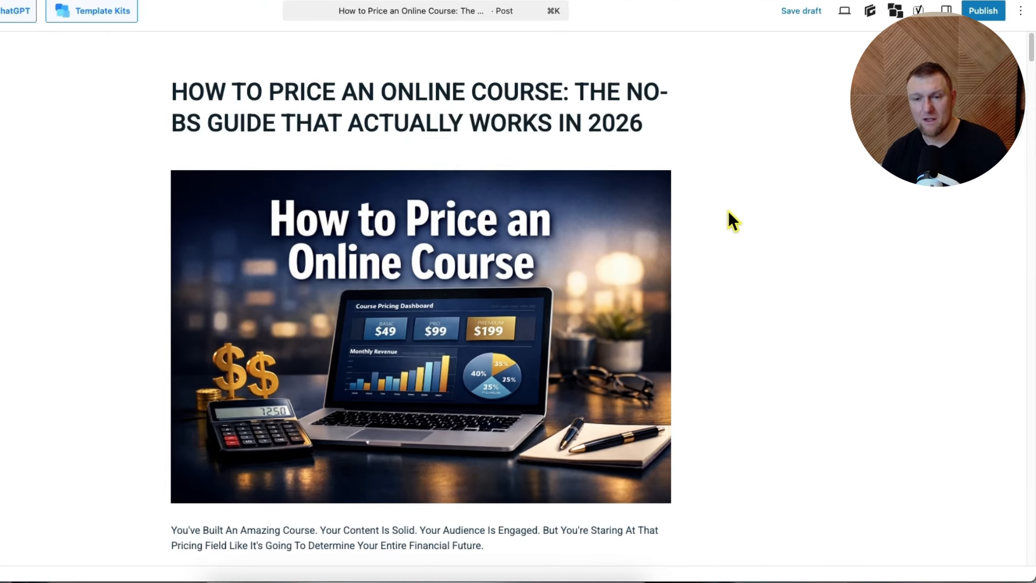
Review the article's images, competitor comparison table, pricing strategy sections and lists
{"action": "scroll", "coordinate": [647, 147], "scroll_direction": "down", "scroll_amount": 1}
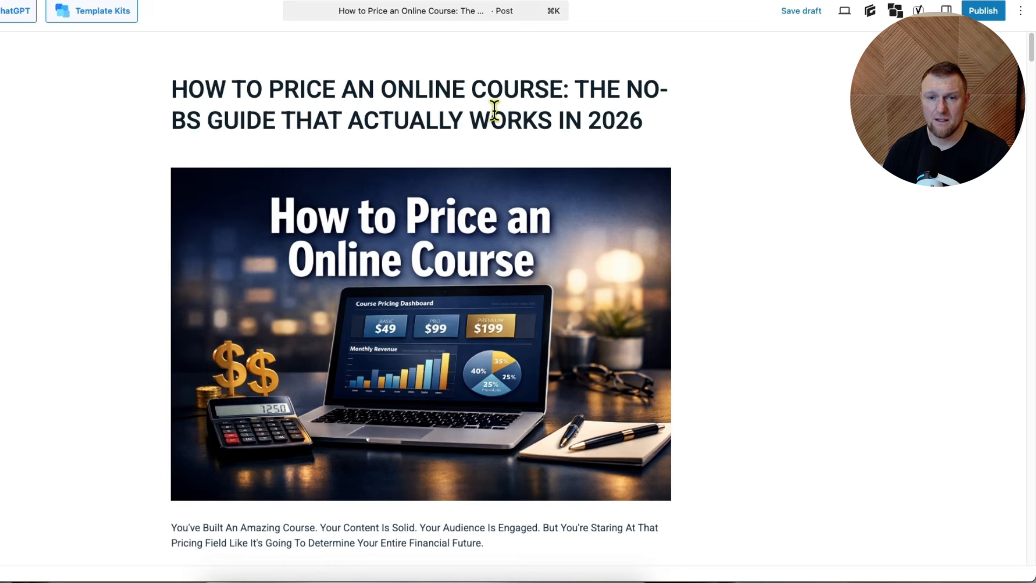
{"action": "scroll", "coordinate": [532, 229], "scroll_direction": "down", "scroll_amount": 3}
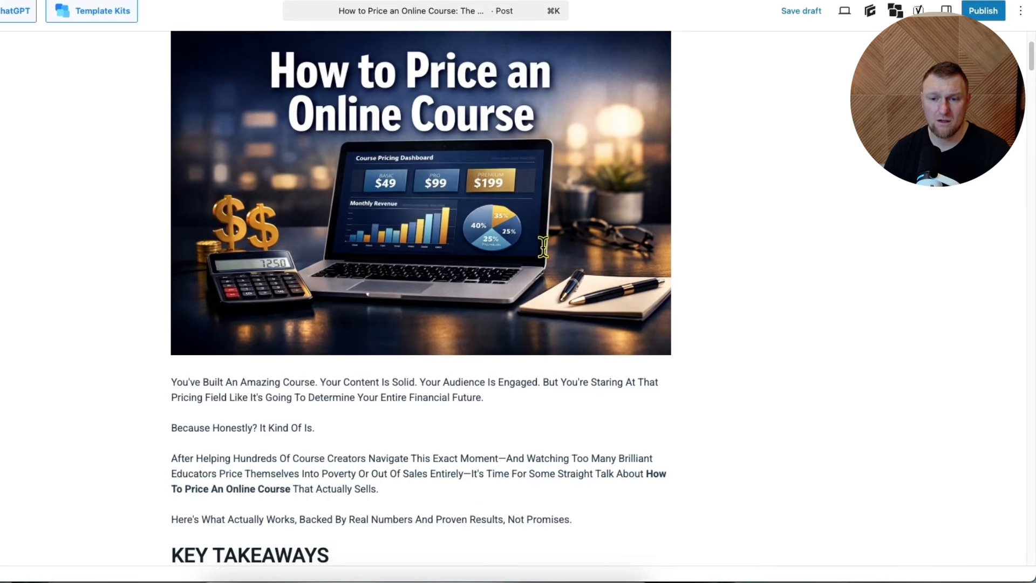
{"action": "scroll", "coordinate": [493, 365], "scroll_direction": "down", "scroll_amount": 1}
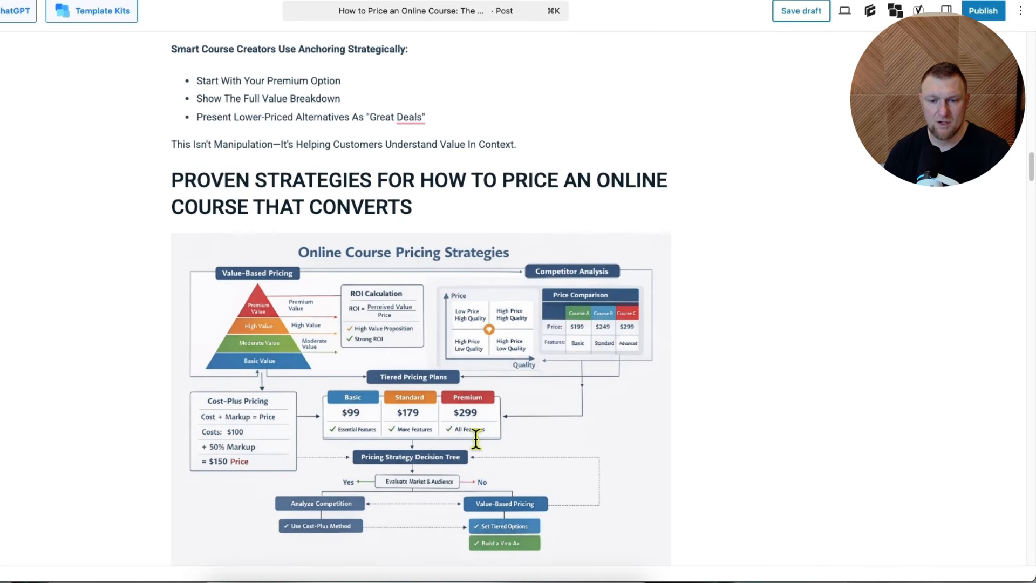
{"action": "scroll", "coordinate": [486, 378], "scroll_direction": "up", "scroll_amount": 10}
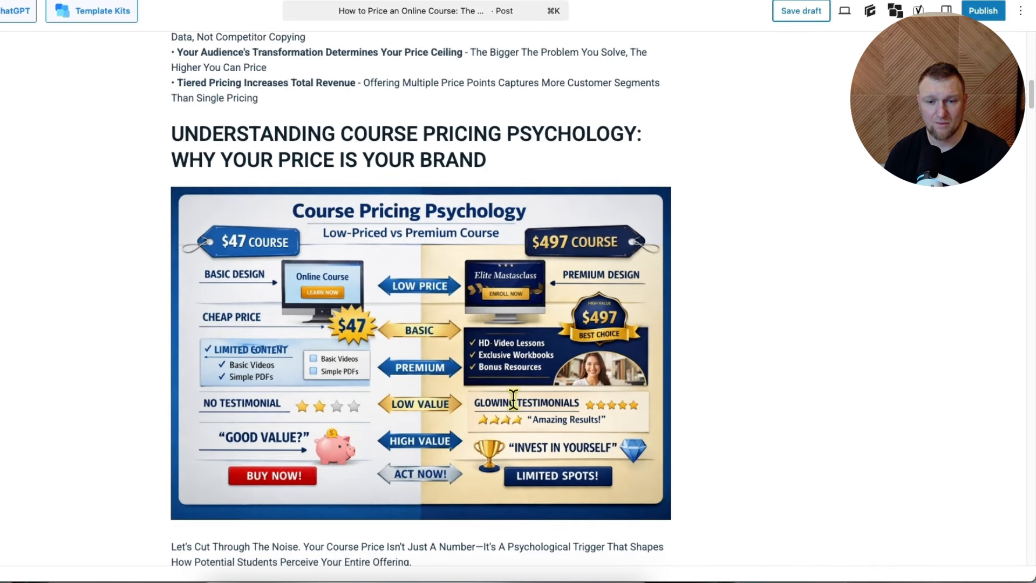
{"action": "scroll", "coordinate": [513, 398], "scroll_direction": "down", "scroll_amount": 10}
{"action": "scroll", "coordinate": [513, 398], "scroll_direction": "up", "scroll_amount": 5}
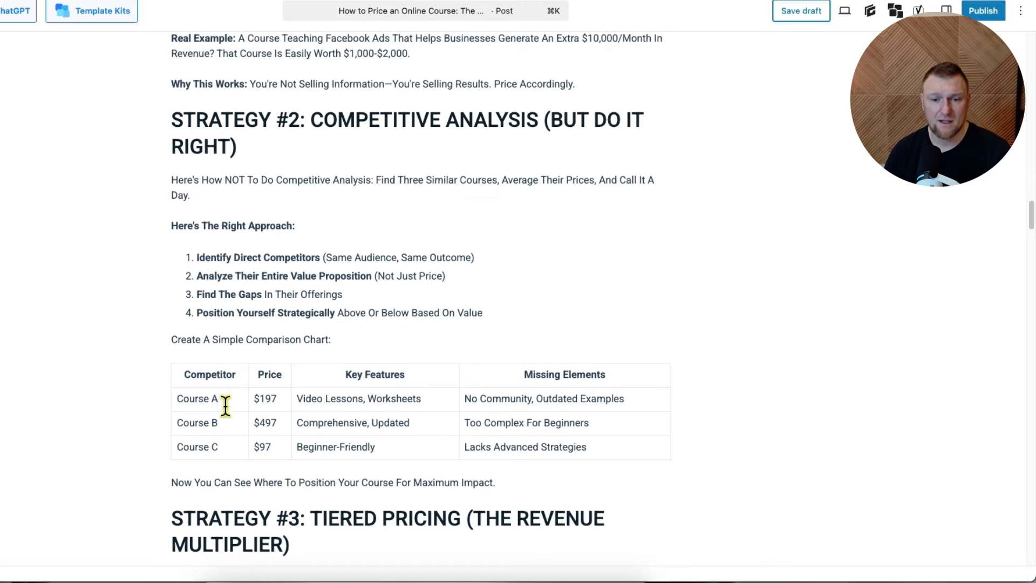
{"action": "left_click", "coordinate": [194, 400]}
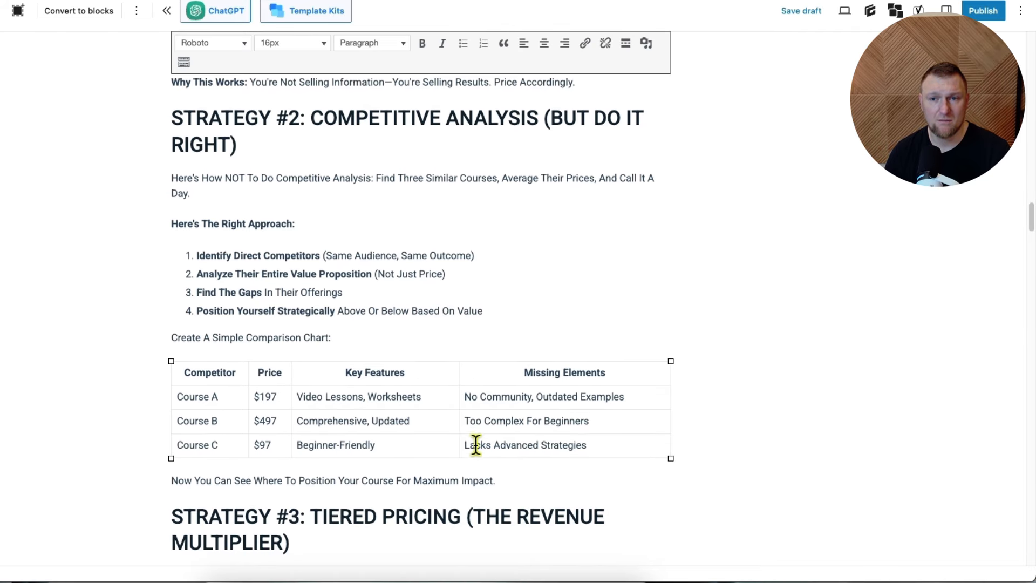
{"action": "scroll", "coordinate": [380, 242], "scroll_direction": "down", "scroll_amount": 8}
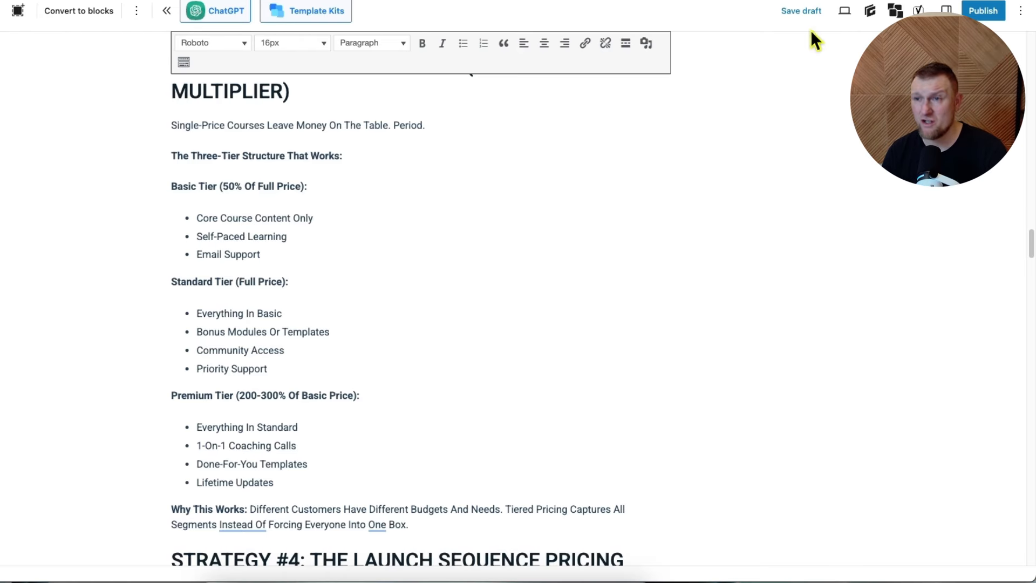
{"action": "scroll", "coordinate": [542, 284], "scroll_direction": "down", "scroll_amount": 1}
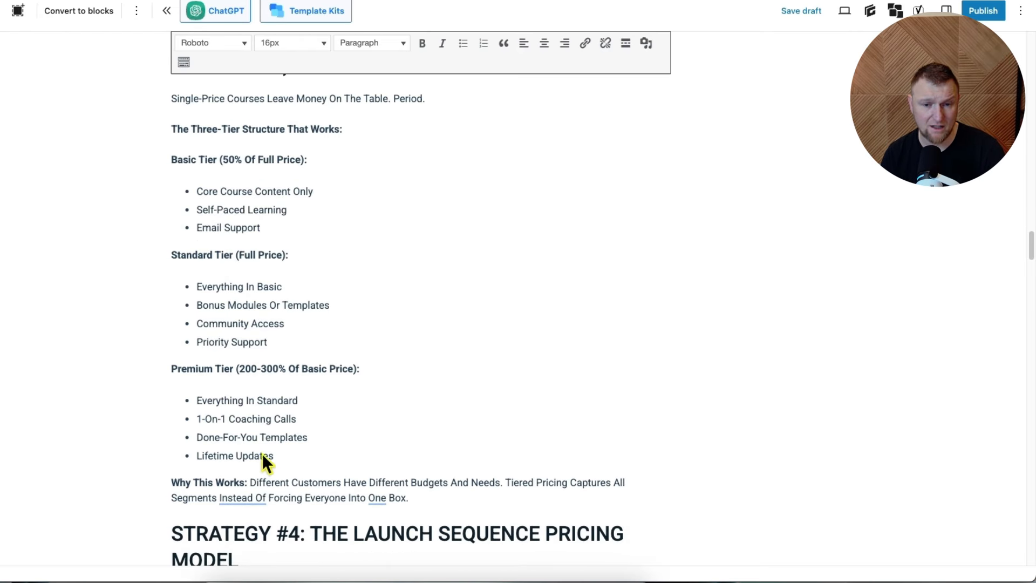
{"action": "scroll", "coordinate": [496, 315], "scroll_direction": "down", "scroll_amount": 3}
{"action": "scroll", "coordinate": [496, 316], "scroll_direction": "down", "scroll_amount": 15}
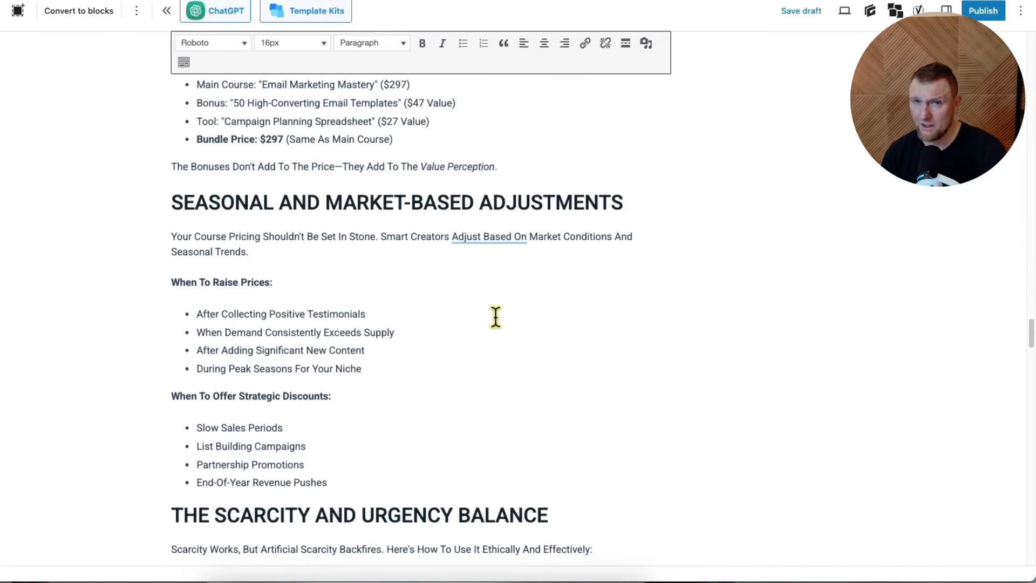
{"action": "scroll", "coordinate": [496, 317], "scroll_direction": "down", "scroll_amount": 20}
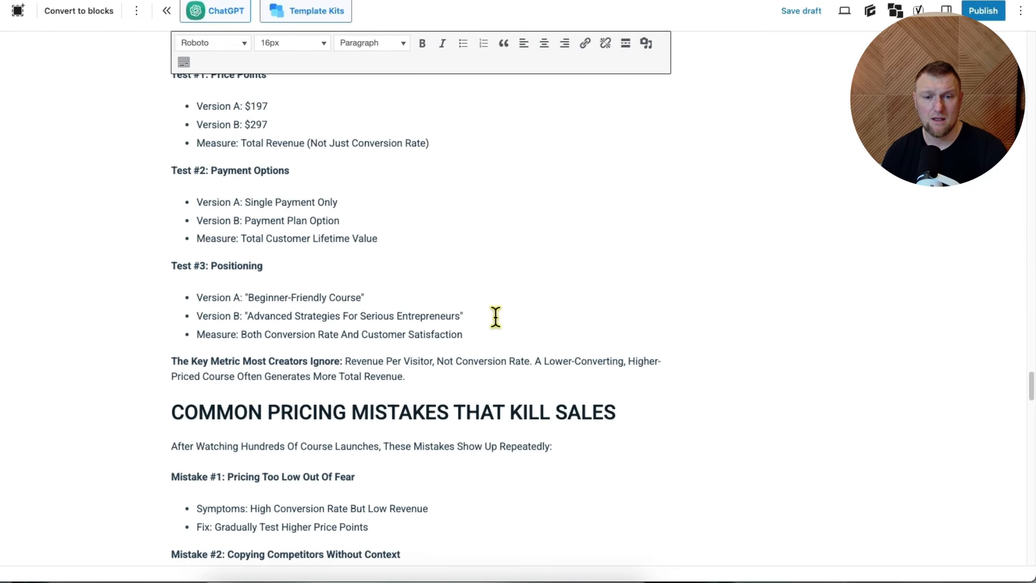
Replace the SEO title with the meta title from the article's end, "How To Price An Online Course: Proven Strategies For 2026"
{"action": "scroll", "coordinate": [495, 318], "scroll_direction": "down", "scroll_amount": 5}
{"action": "scroll", "coordinate": [496, 307], "scroll_direction": "up", "scroll_amount": 1}
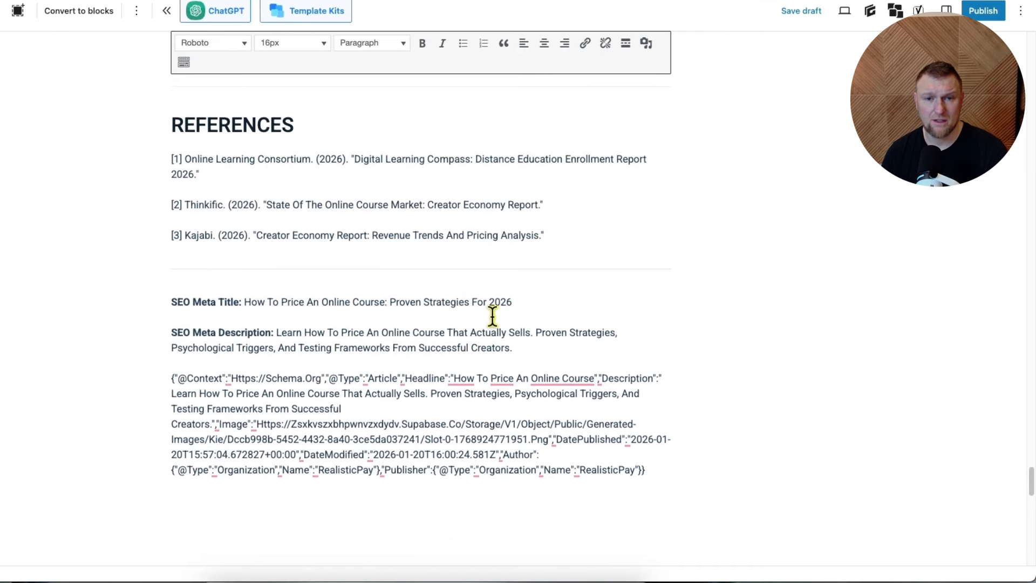
{"action": "left_click_drag", "start_coordinate": [526, 305], "coordinate": [245, 305]}
{"action": "key", "text": "super+c"}
{"action": "scroll", "coordinate": [367, 400], "scroll_direction": "down", "scroll_amount": 10}
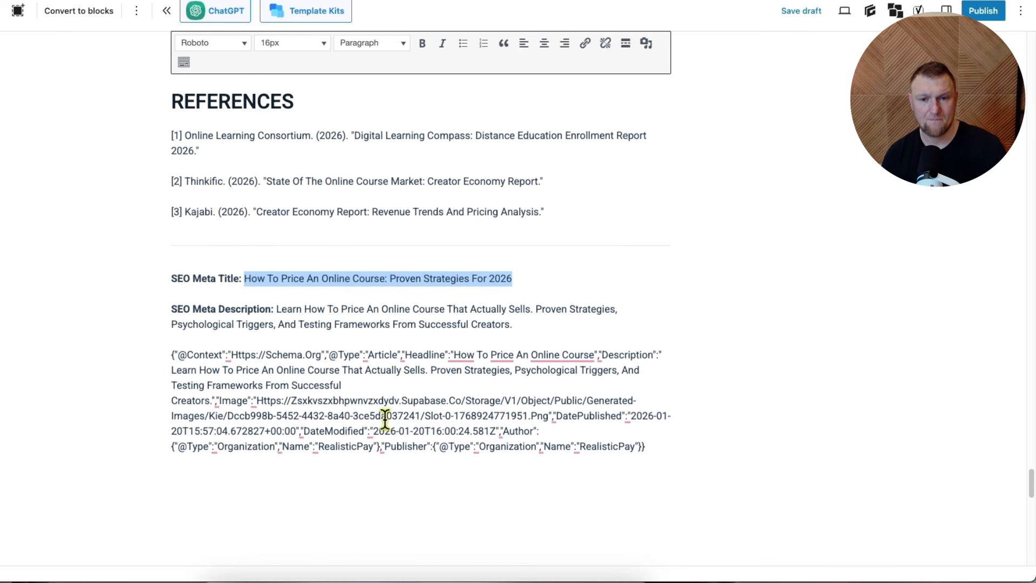
{"action": "left_click_drag", "start_coordinate": [491, 230], "coordinate": [241, 231]}
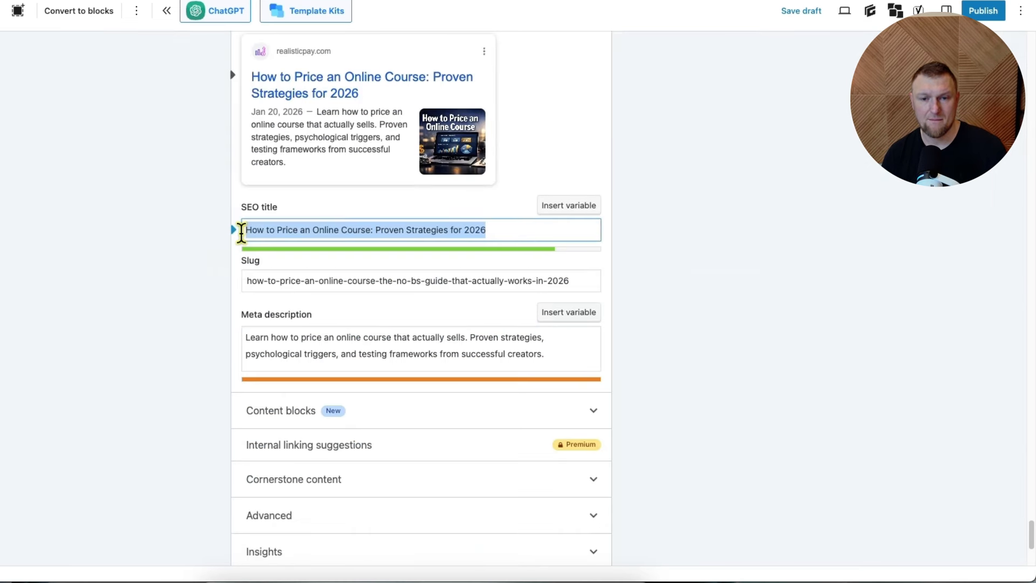
{"action": "key", "text": "super+v"}
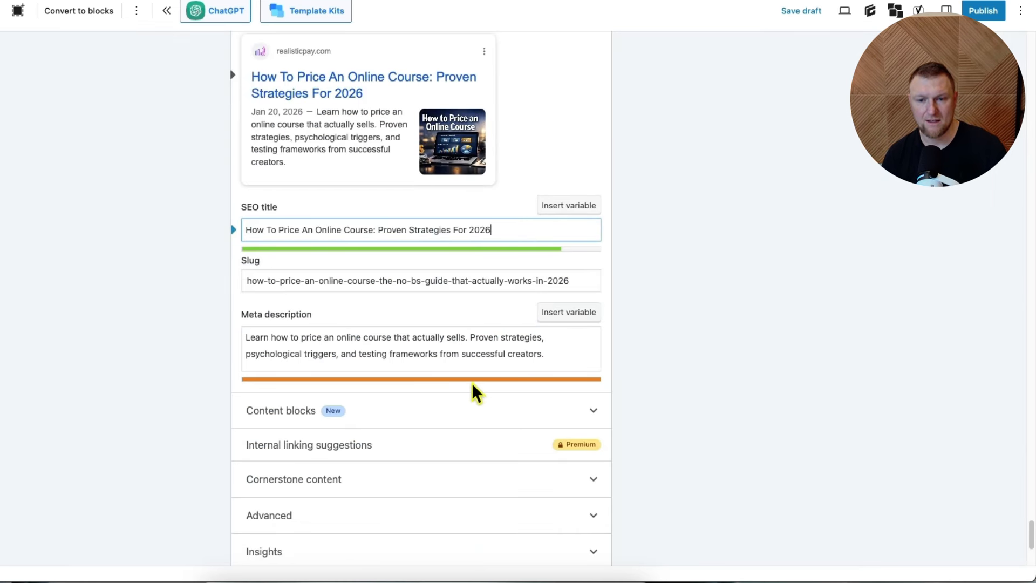
Capture a screenshot of the editor showing the SEO meta title, meta description and schema text below the references
{"action": "scroll", "coordinate": [472, 383], "scroll_direction": "up", "scroll_amount": 15}
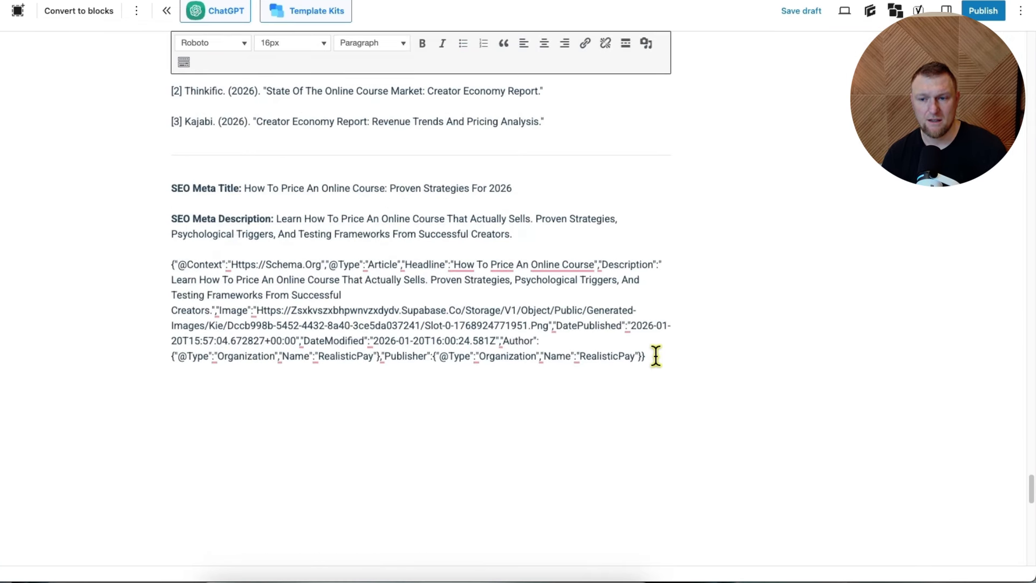
{"action": "left_click_drag", "start_coordinate": [655, 355], "coordinate": [354, 426]}
{"action": "left_click", "coordinate": [287, 367]}
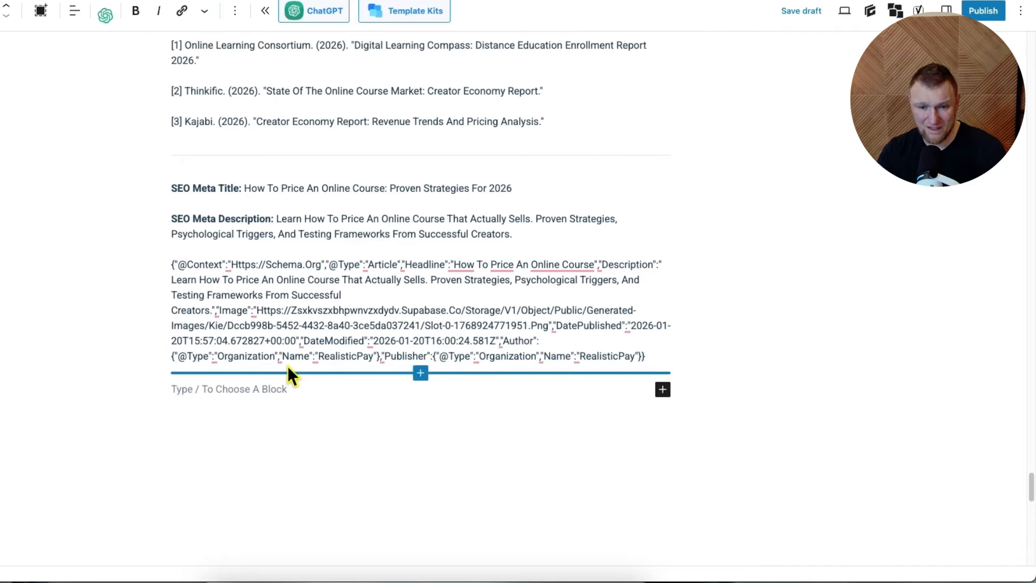
{"action": "left_click", "coordinate": [517, 229]}
{"action": "key", "text": "super+shift+4"}
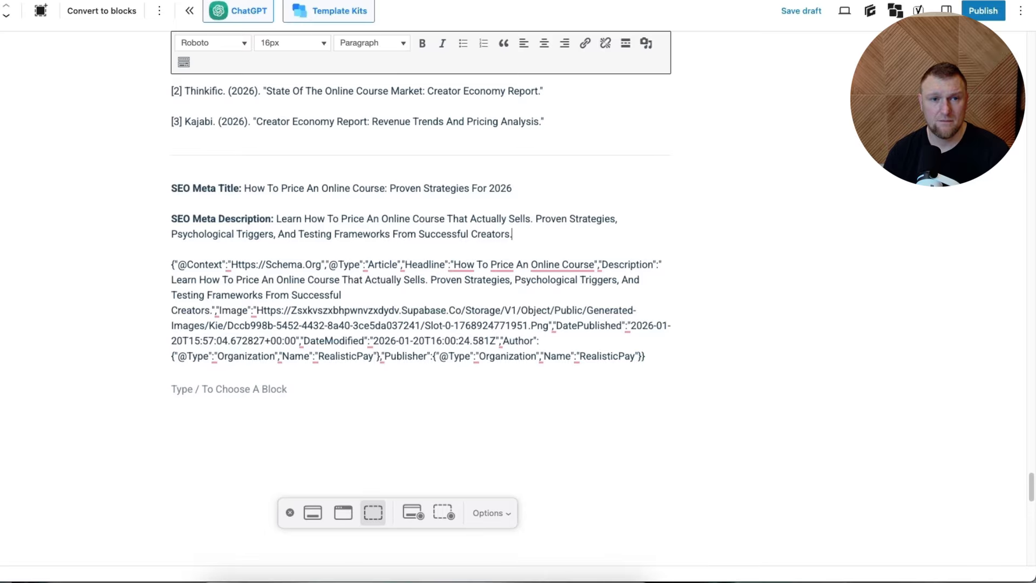
{"action": "left_click_drag", "start_coordinate": [0, 0], "coordinate": [842, 526]}
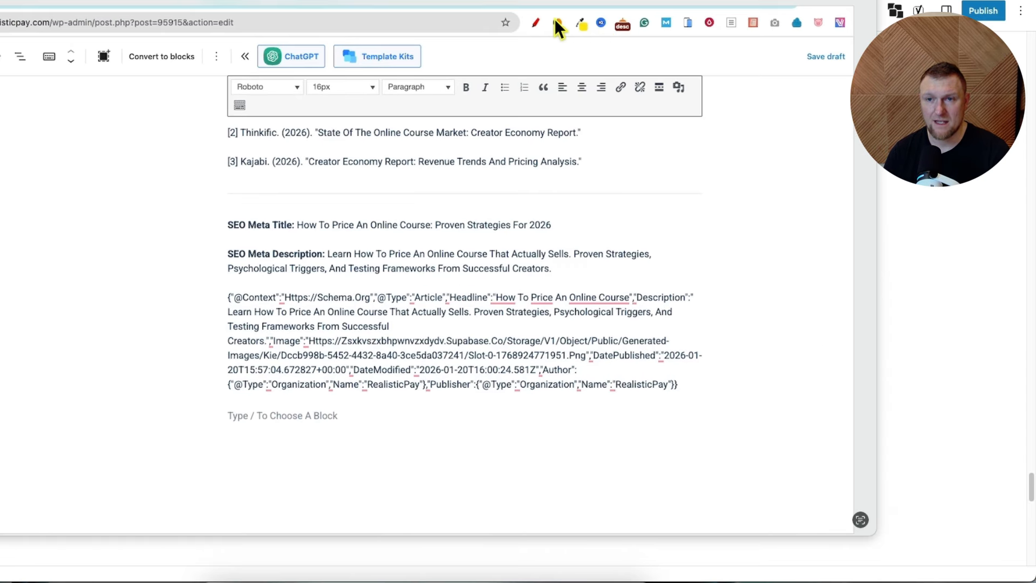
Outline the SEO meta title, meta description and schema text in the screenshot with a red rectangle
{"action": "left_click", "coordinate": [555, 21]}
{"action": "left_click", "coordinate": [52, 36]}
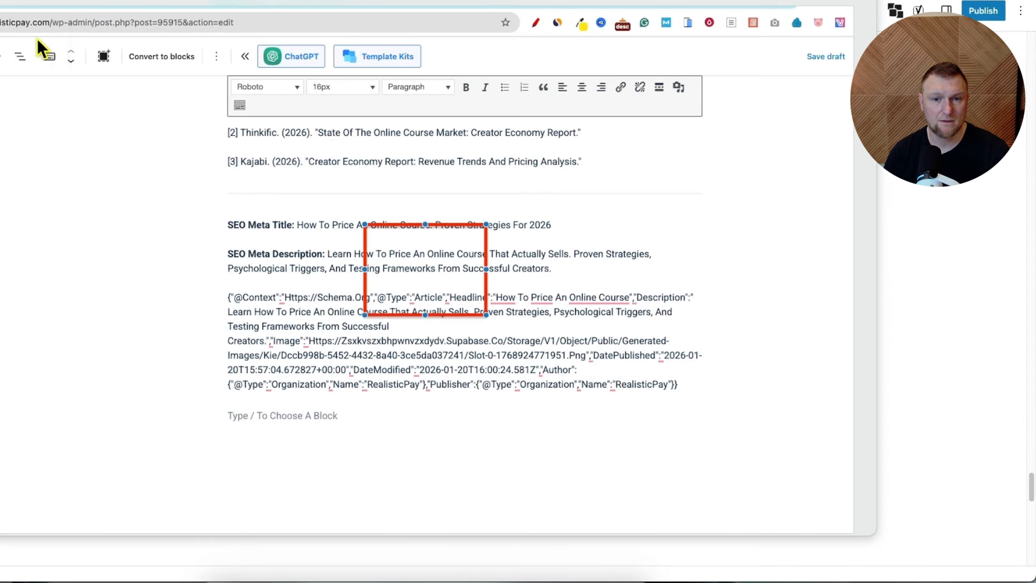
{"action": "left_click_drag", "start_coordinate": [355, 212], "coordinate": [210, 203]}
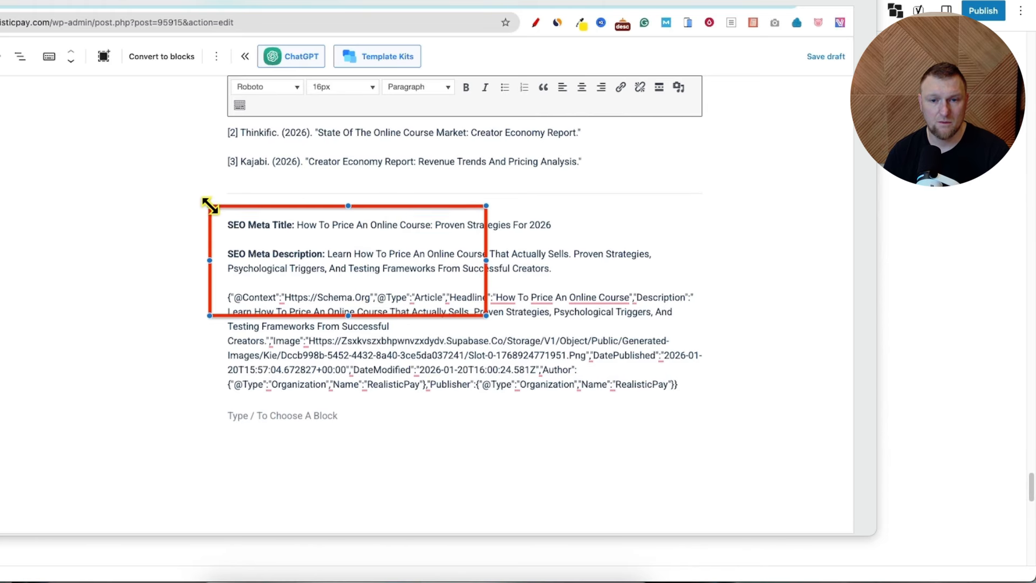
{"action": "left_click_drag", "start_coordinate": [486, 315], "coordinate": [726, 444]}
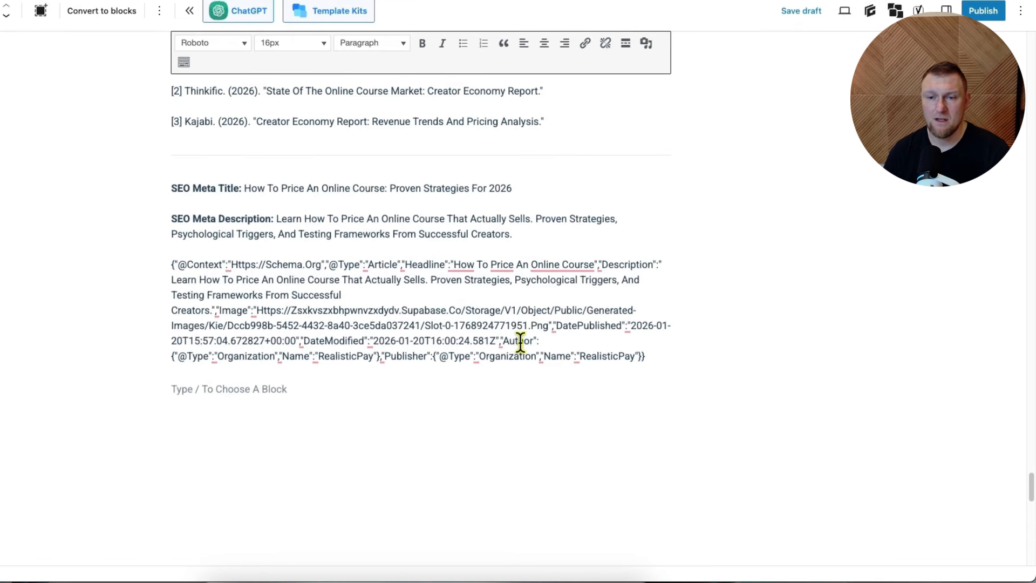
Delete the SEO meta title, meta description and schema text below the article's references
{"action": "scroll", "coordinate": [303, 335], "scroll_direction": "up", "scroll_amount": 6}
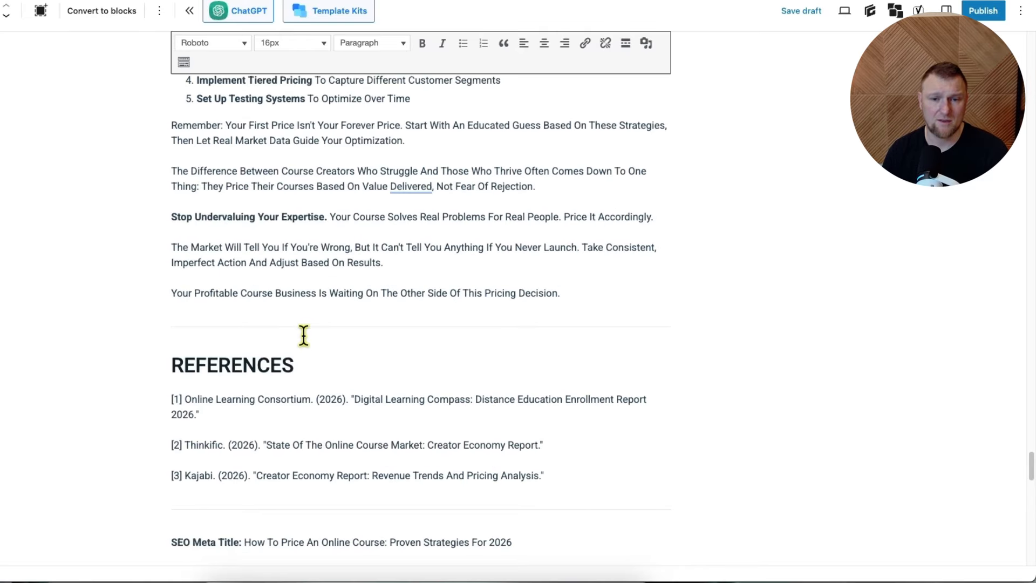
{"action": "scroll", "coordinate": [303, 335], "scroll_direction": "down", "scroll_amount": 4}
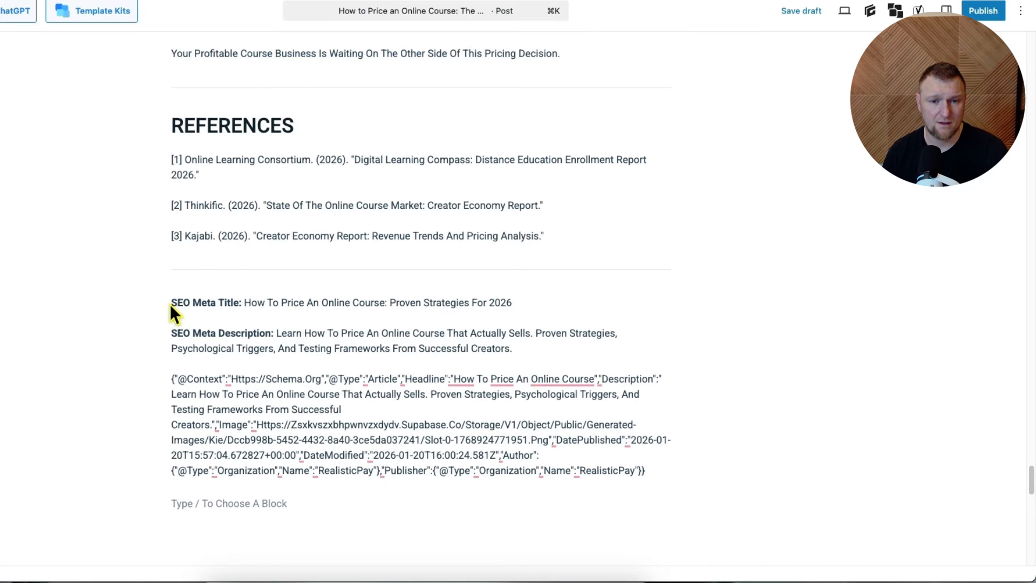
{"action": "left_click_drag", "start_coordinate": [169, 301], "coordinate": [663, 470]}
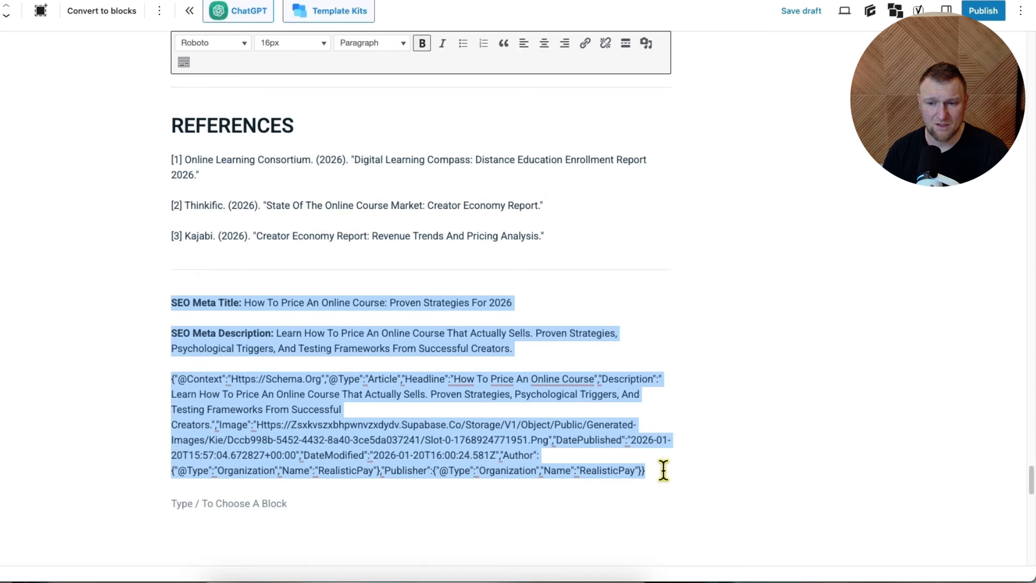
{"action": "key", "text": "BackSpace"}
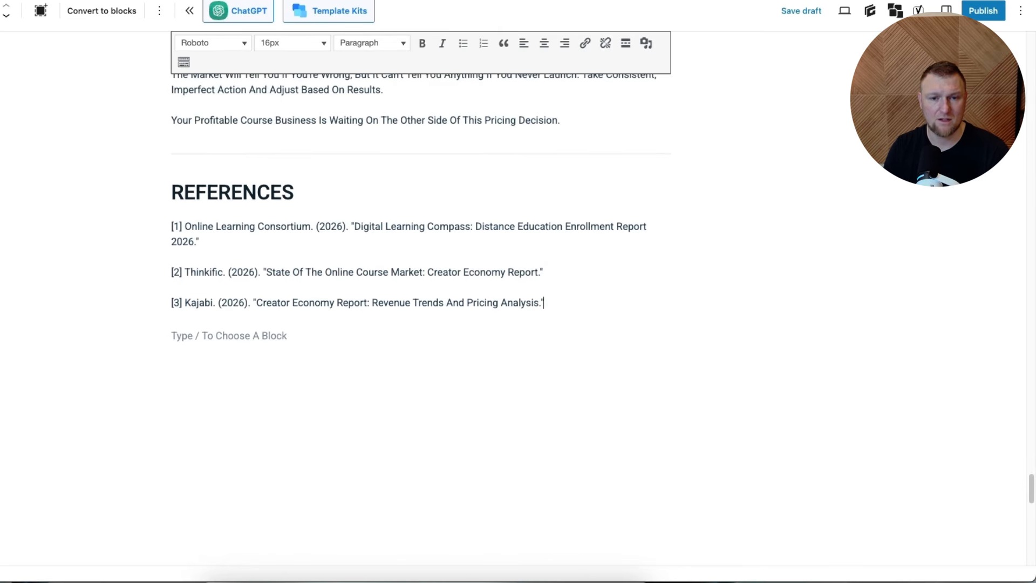
Clear the post's Online Course Creation category and assign it to Pricing & Monetization in the post settings
{"action": "scroll", "coordinate": [810, 309], "scroll_direction": "up", "scroll_amount": 20}
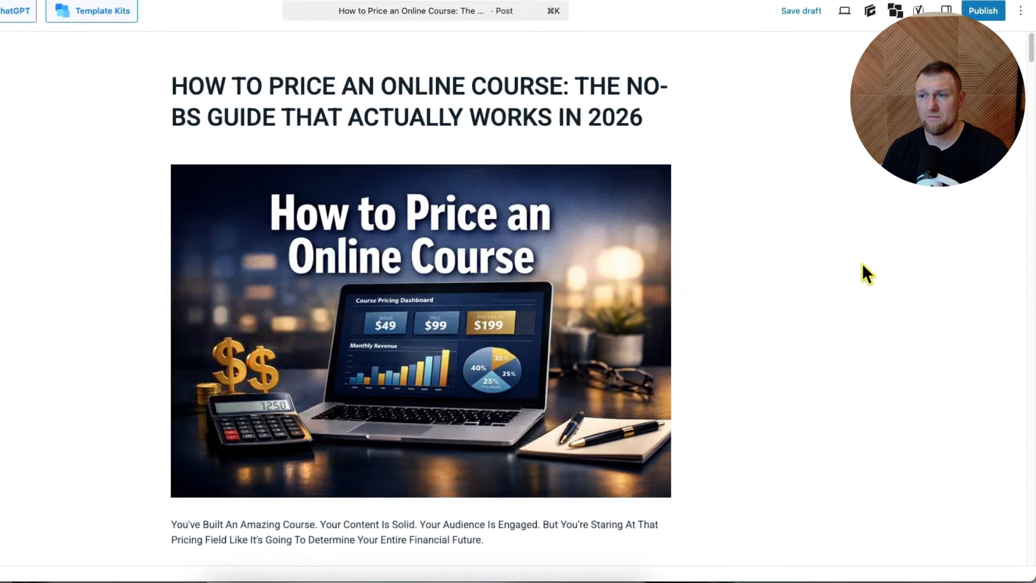
{"action": "key", "text": "super+shift+comma"}
{"action": "left_click", "coordinate": [873, 341]}
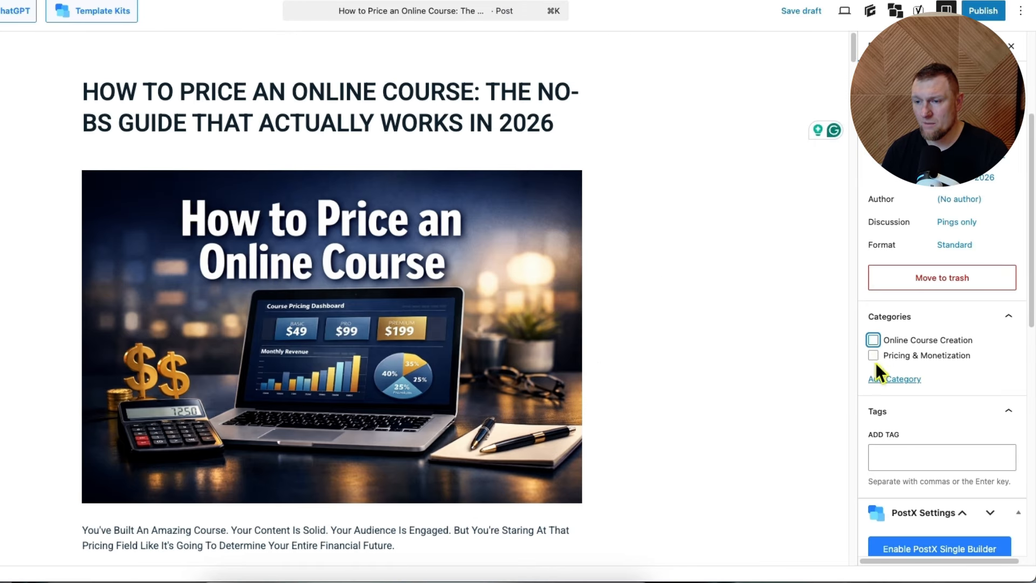
{"action": "left_click", "coordinate": [874, 356]}
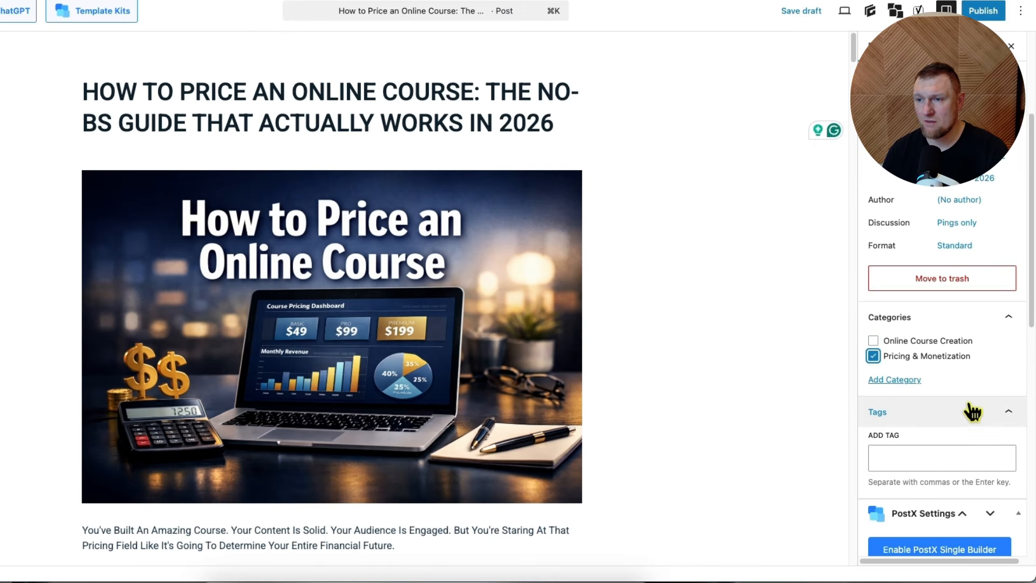
Set the post's publish date to January 22, 2026
{"action": "scroll", "coordinate": [971, 412], "scroll_direction": "up", "scroll_amount": 1}
{"action": "left_click", "coordinate": [965, 155]}
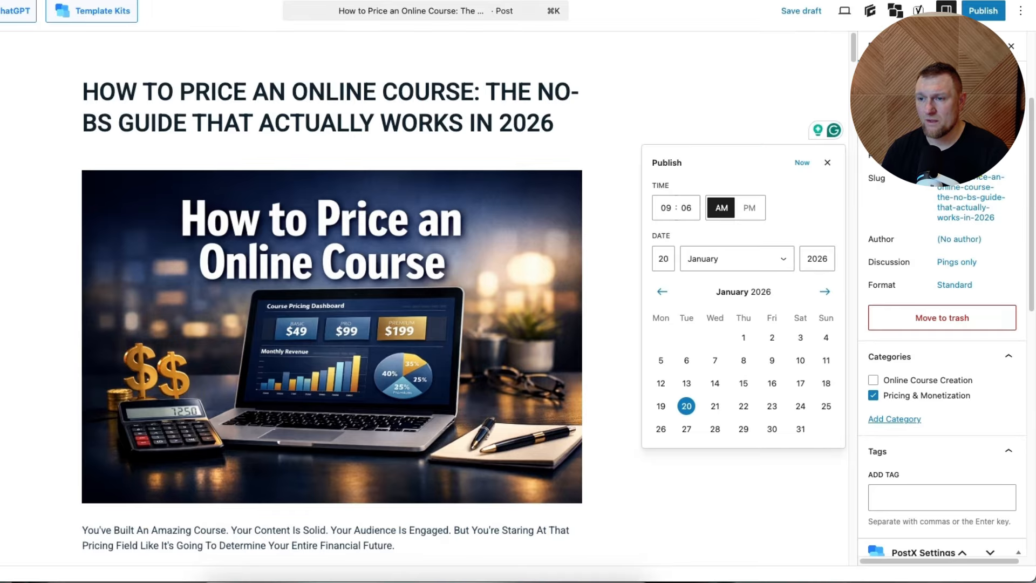
{"action": "left_click", "coordinate": [745, 408]}
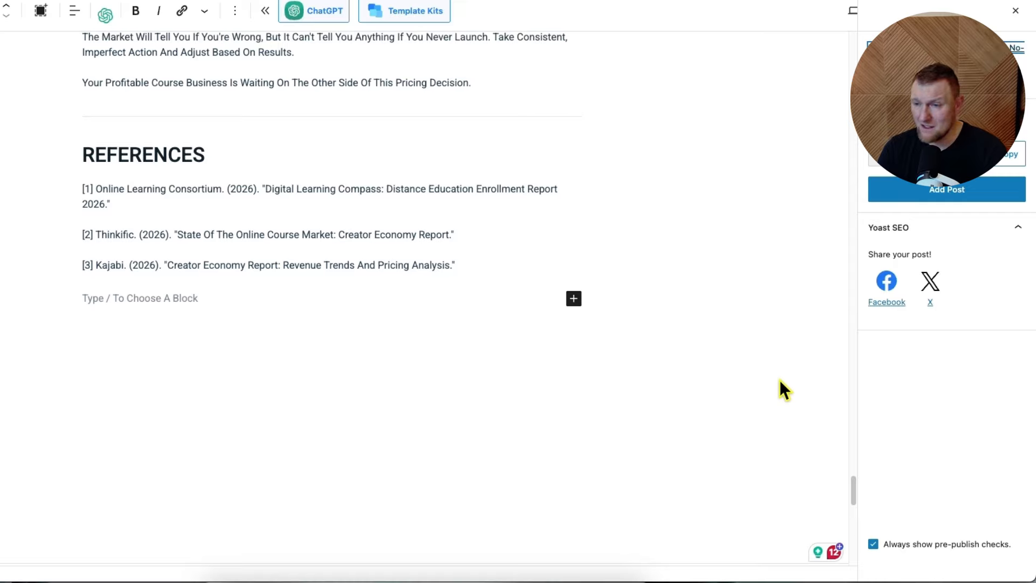
Look through the plugin directory results for "scheduler" and refine the search by adding "post" before the keyword
{"action": "left_click", "coordinate": [782, 136]}
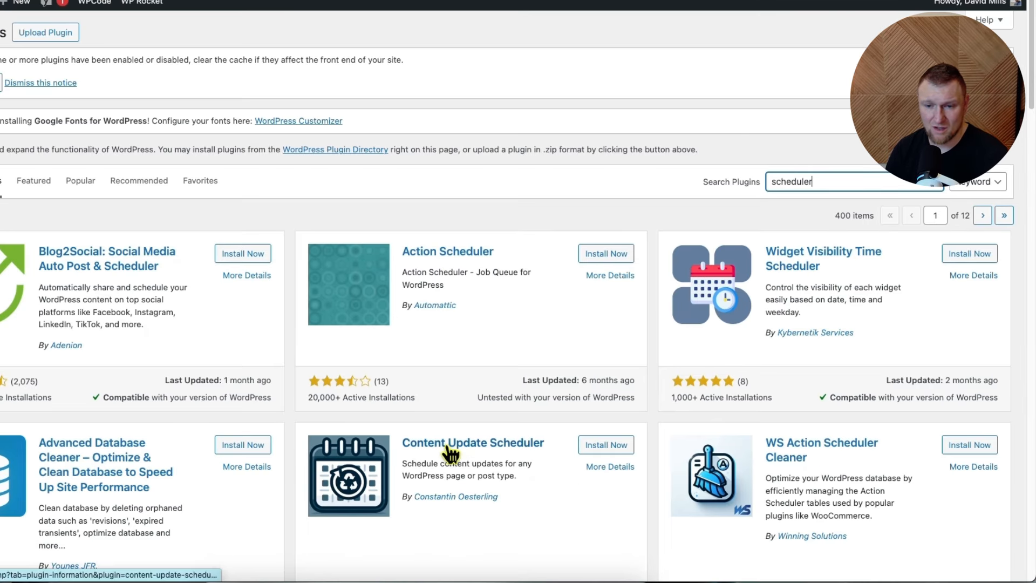
{"action": "scroll", "coordinate": [506, 462], "scroll_direction": "down", "scroll_amount": 3}
{"action": "scroll", "coordinate": [513, 452], "scroll_direction": "down", "scroll_amount": 4}
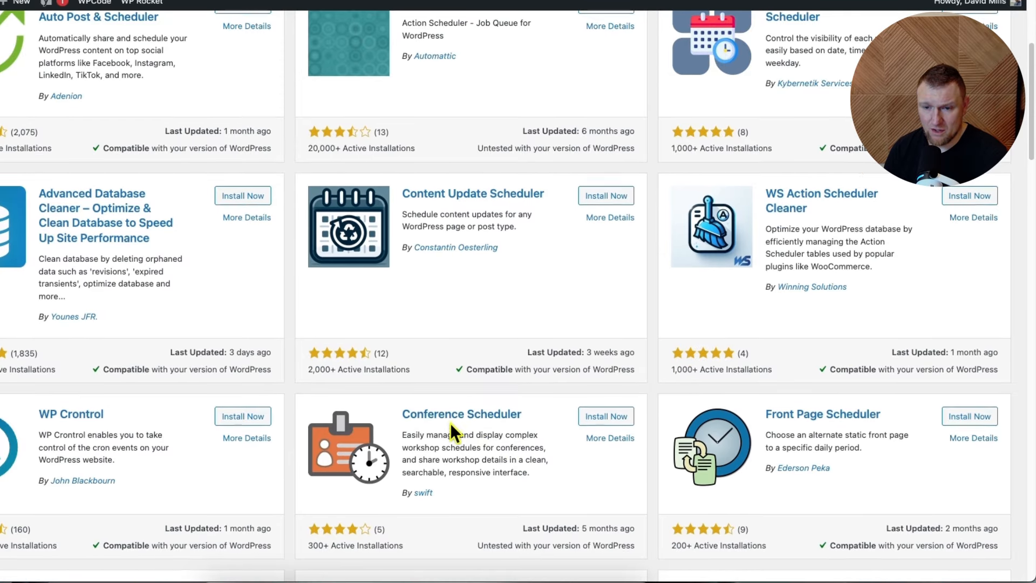
{"action": "scroll", "coordinate": [450, 422], "scroll_direction": "down", "scroll_amount": 2}
{"action": "scroll", "coordinate": [450, 423], "scroll_direction": "up", "scroll_amount": 7}
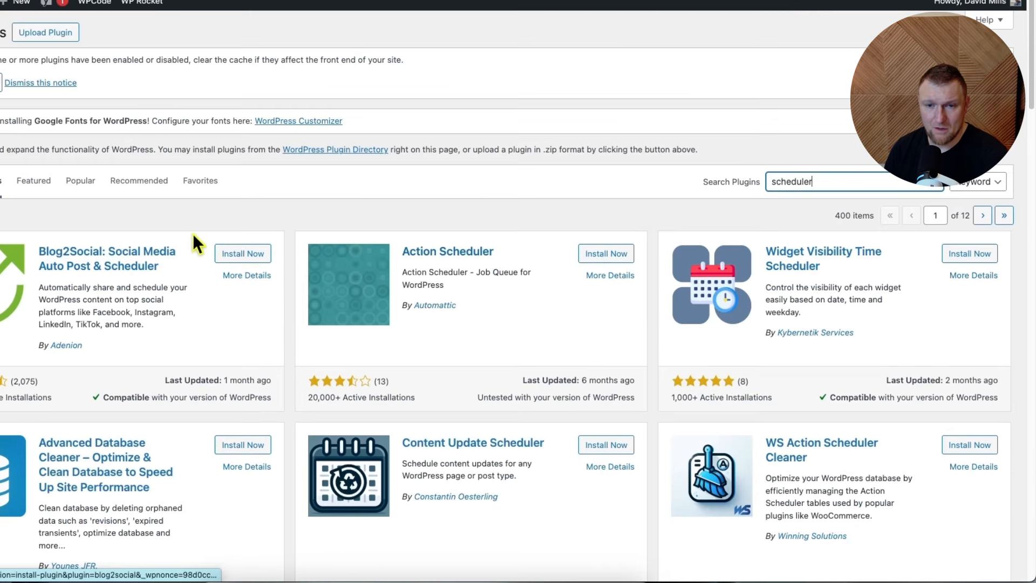
{"action": "left_click", "coordinate": [770, 182]}
{"action": "type", "text": "post"}
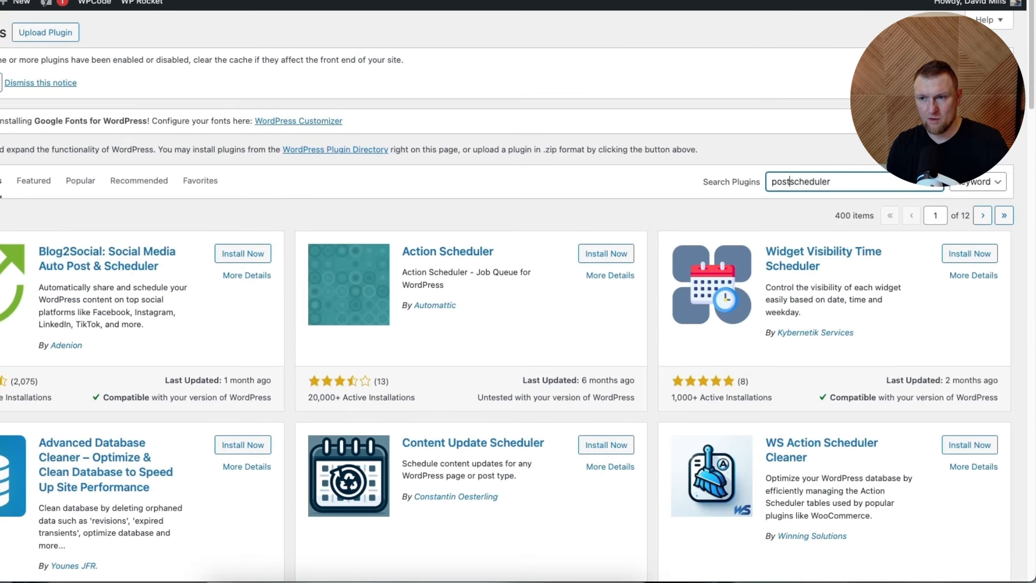